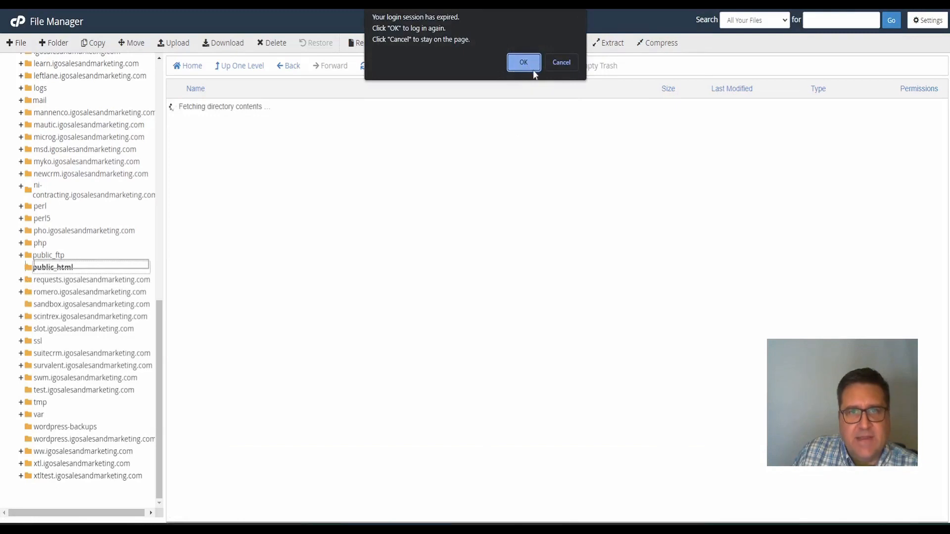
Cancel the 'login session has expired' notice so cPanel stays open without logging in again
{"action": "left_click", "coordinate": [569, 62]}
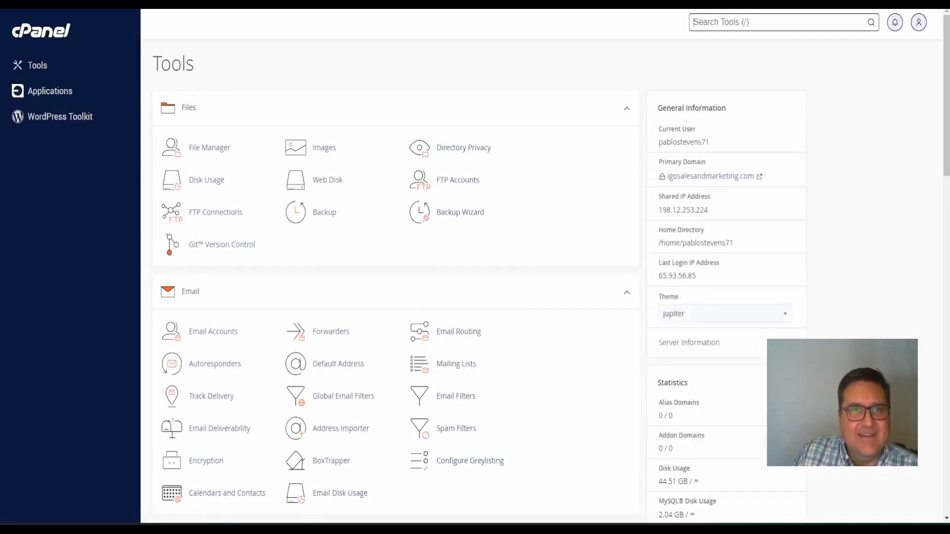
Open File Manager and browse into public_html/testcrm to list its SuiteCRM files
{"action": "left_click", "coordinate": [212, 151]}
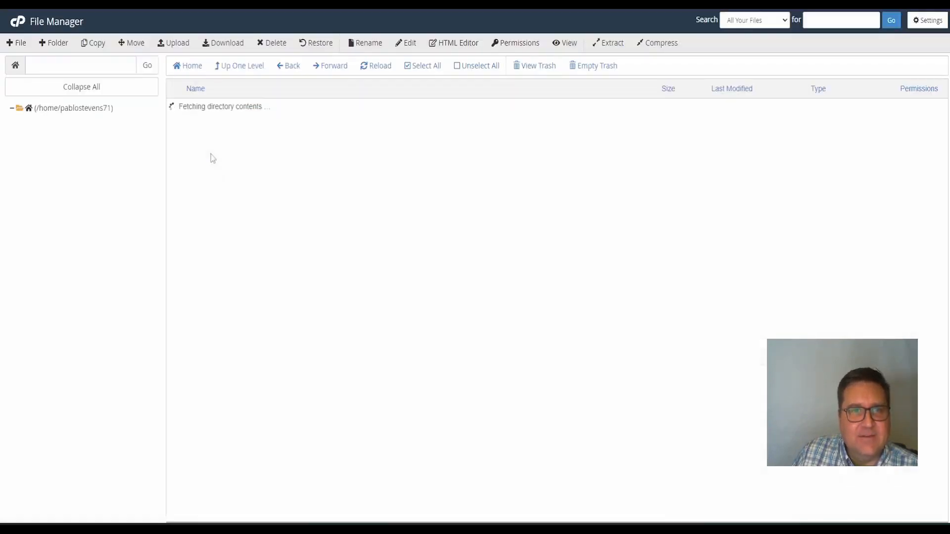
{"action": "scroll", "coordinate": [99, 276], "scroll_direction": "down", "scroll_amount": 15}
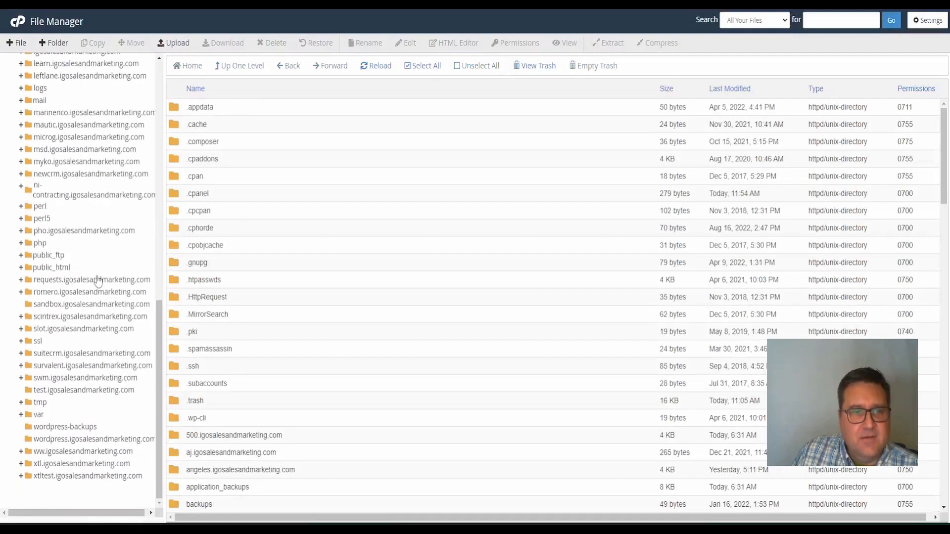
{"action": "left_click", "coordinate": [65, 282]}
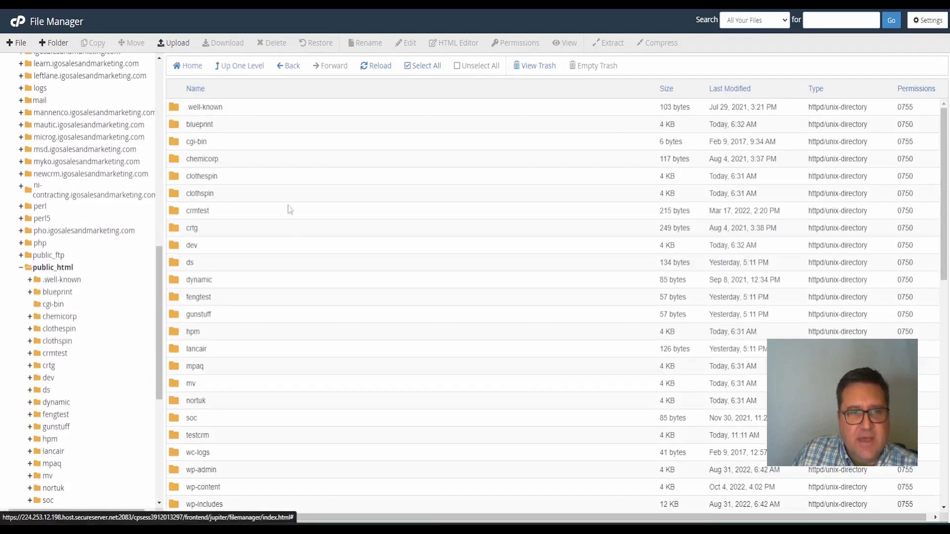
{"action": "scroll", "coordinate": [235, 190], "scroll_direction": "down", "scroll_amount": 5}
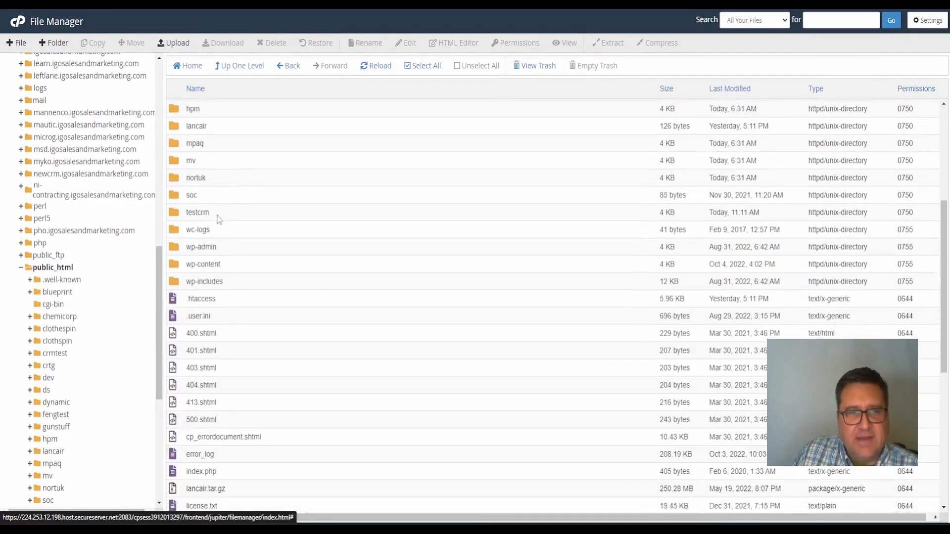
{"action": "double_click", "coordinate": [175, 216]}
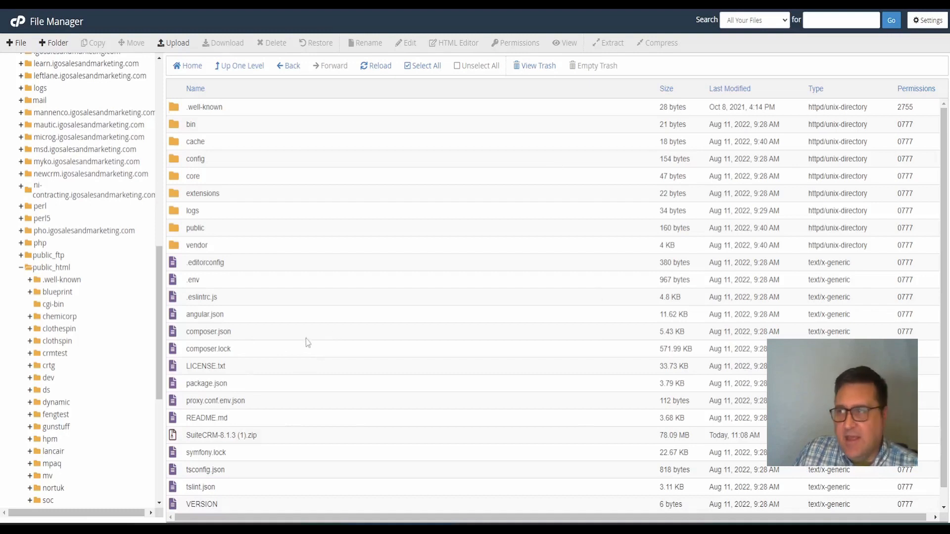
{"action": "left_click", "coordinate": [172, 44]}
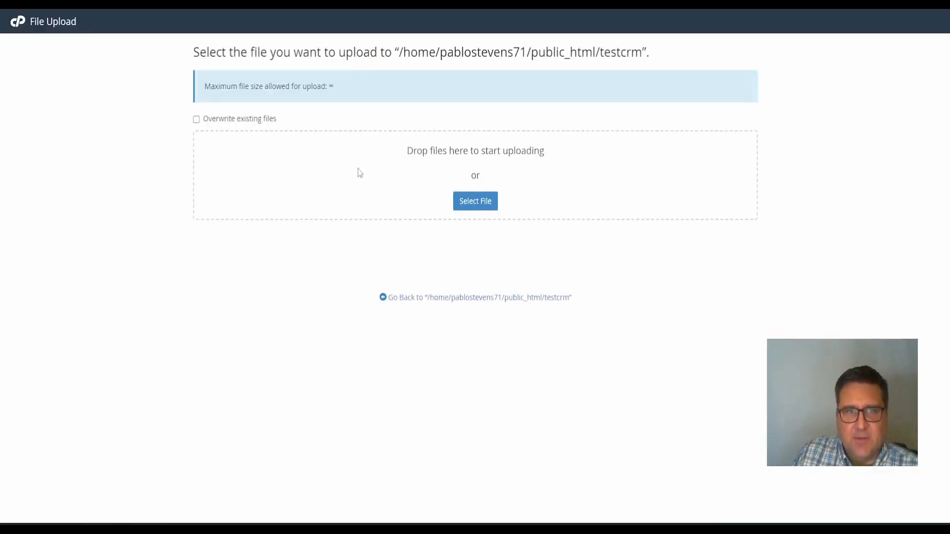
Return from the upload page to the testcrm listing and select SuiteCRM-8.1.3 (1).zip
{"action": "left_click", "coordinate": [498, 298]}
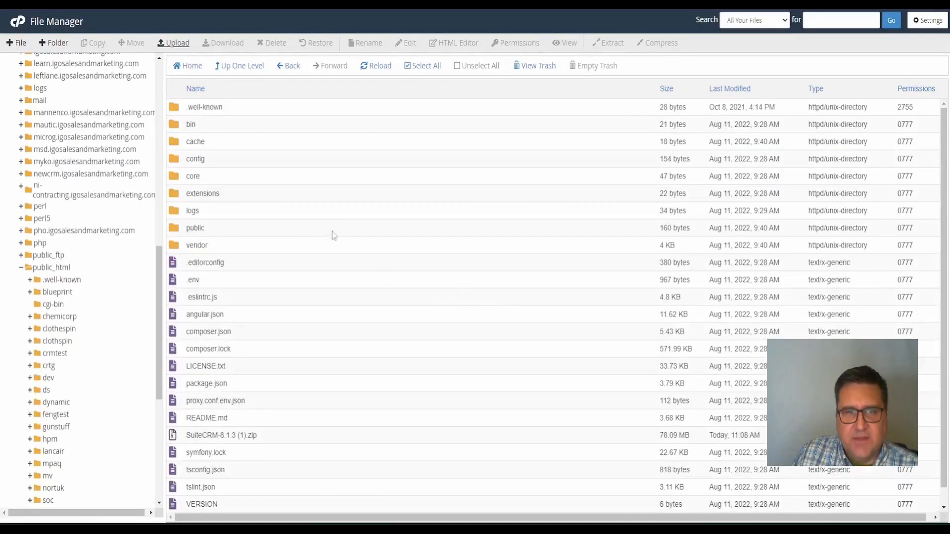
{"action": "scroll", "coordinate": [334, 238], "scroll_direction": "down", "scroll_amount": 1}
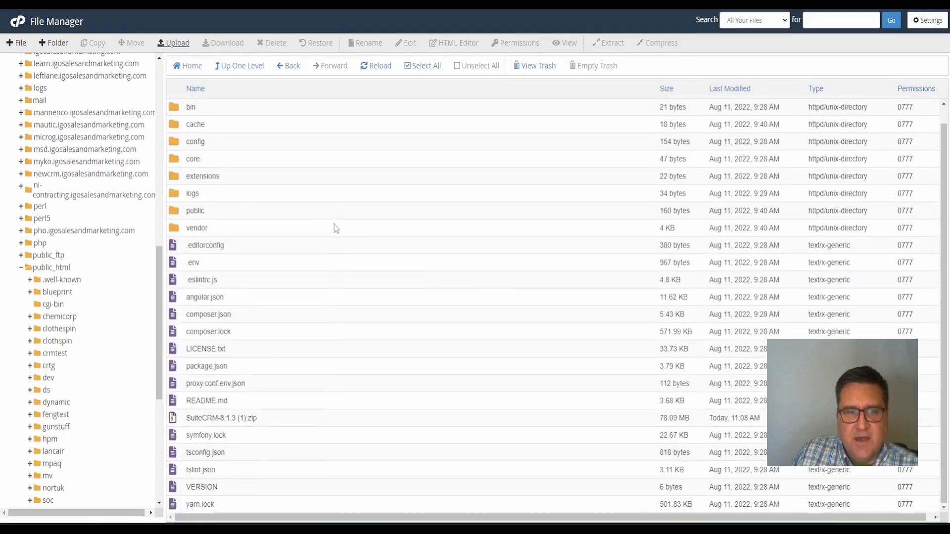
{"action": "left_click", "coordinate": [182, 421]}
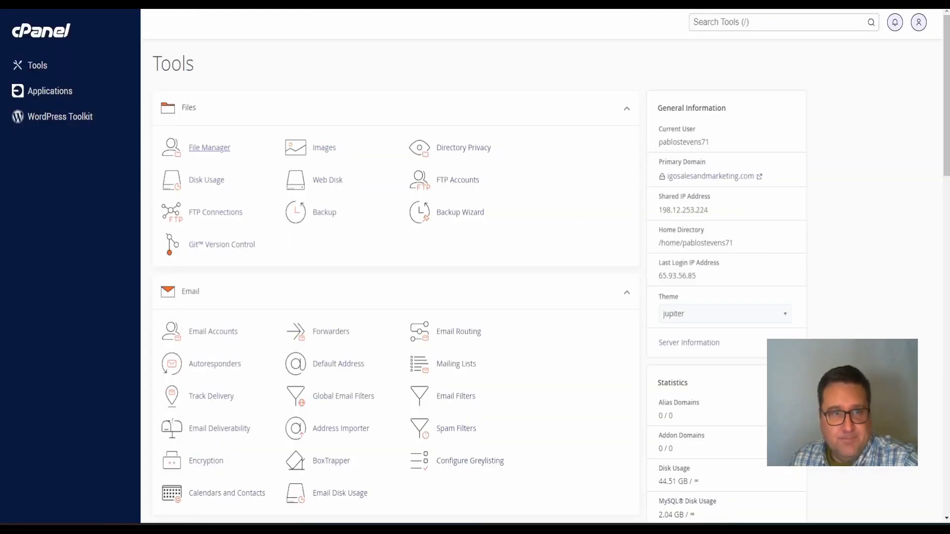
{"action": "scroll", "coordinate": [270, 196], "scroll_direction": "down", "scroll_amount": 10}
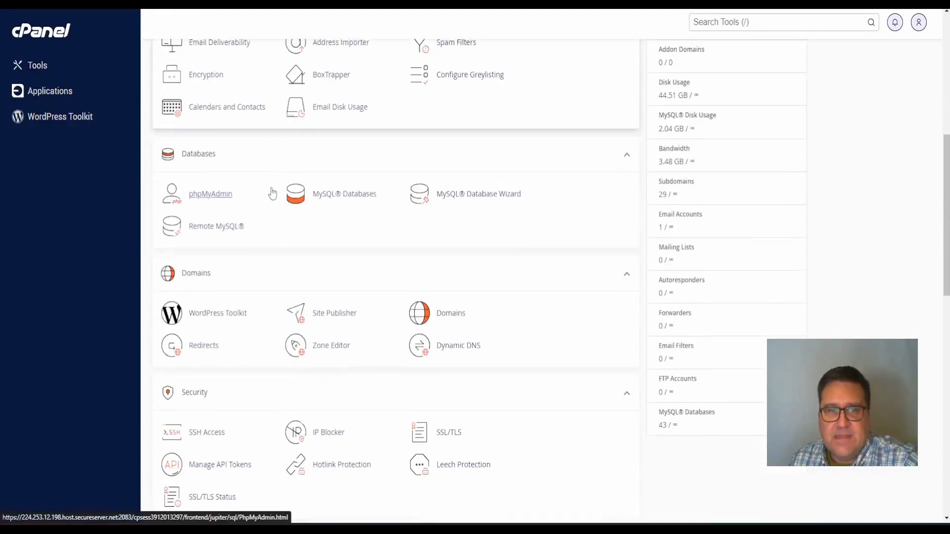
Scroll to the Advanced section of the Tools page and launch Terminal
{"action": "scroll", "coordinate": [271, 192], "scroll_direction": "down", "scroll_amount": 6}
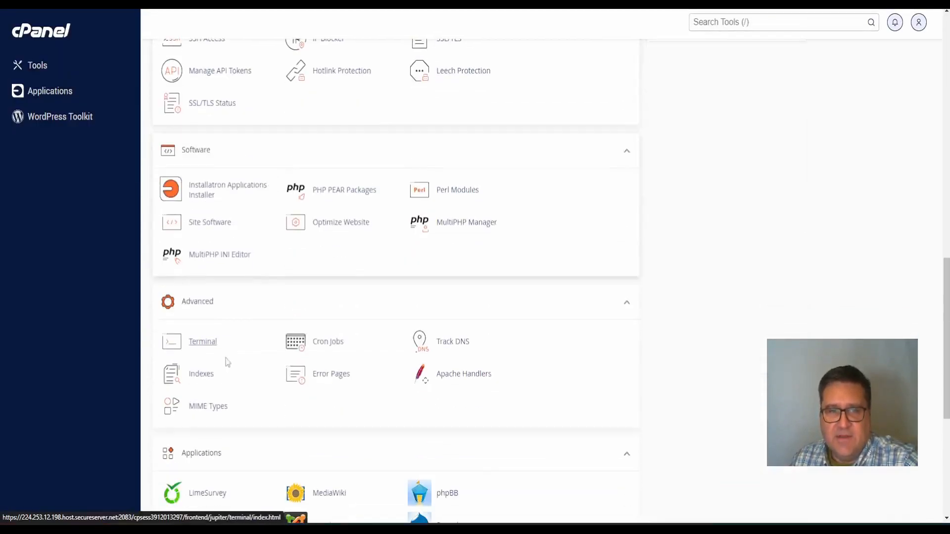
{"action": "left_click", "coordinate": [208, 342]}
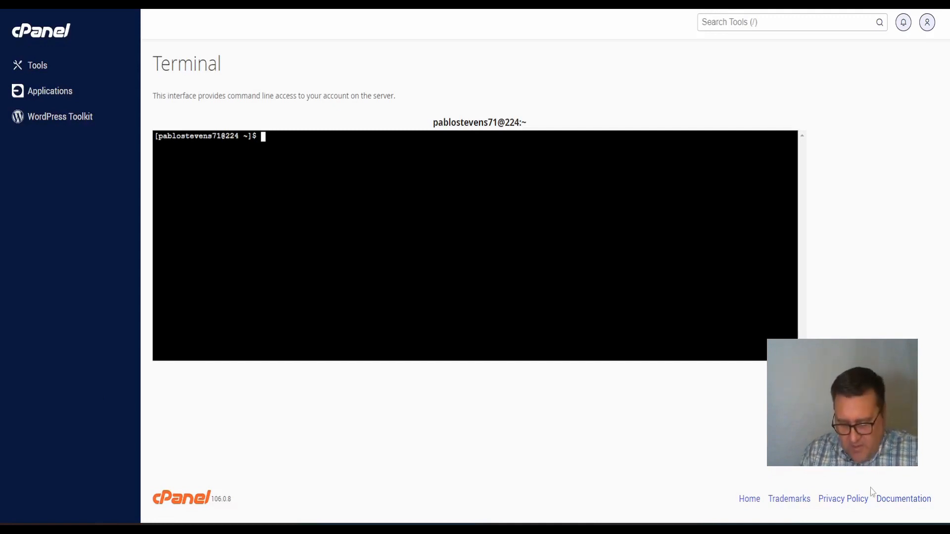
List the home directory, then cd into public_html and list its contents
{"action": "type", "text": "ls"}
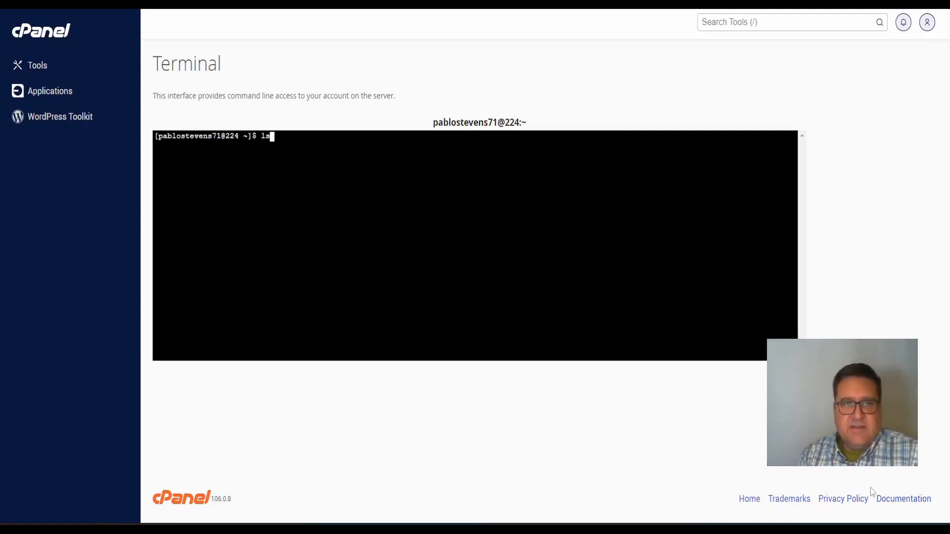
{"action": "key", "text": "Return"}
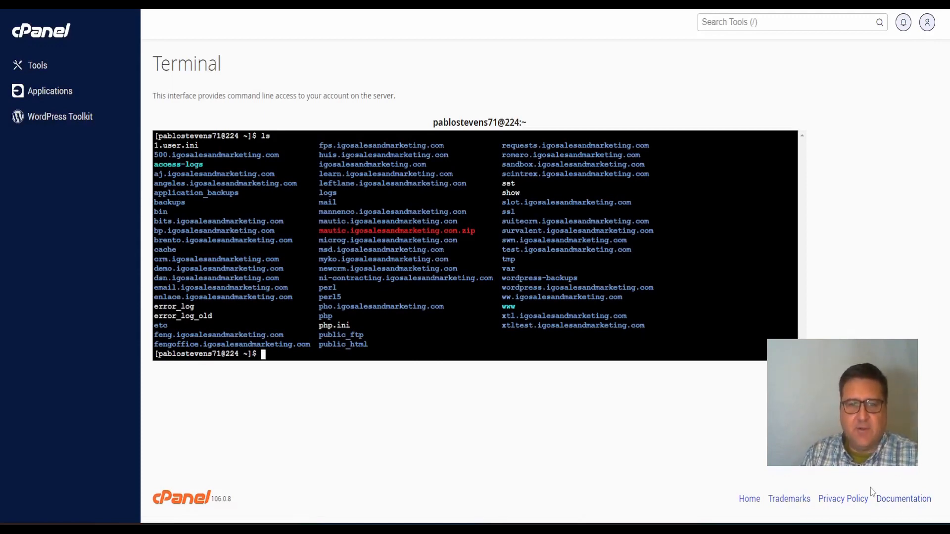
{"action": "type", "text": "p"}
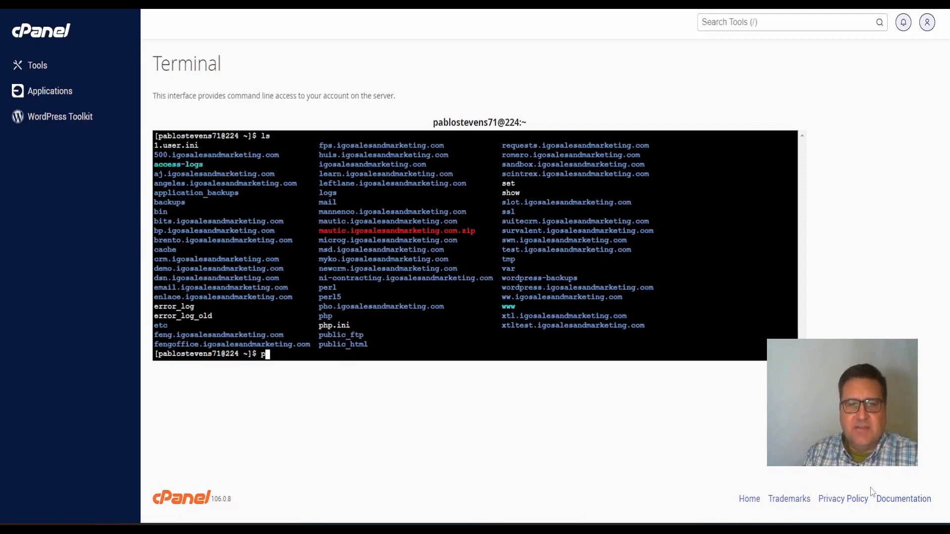
{"action": "key", "text": "BackSpace"}
{"action": "type", "text": "cd "}
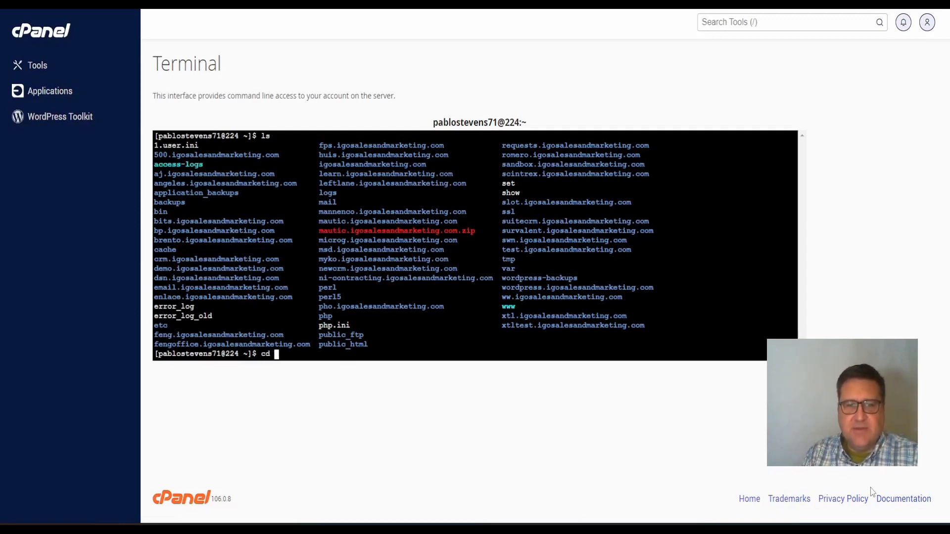
{"action": "type", "text": "public"}
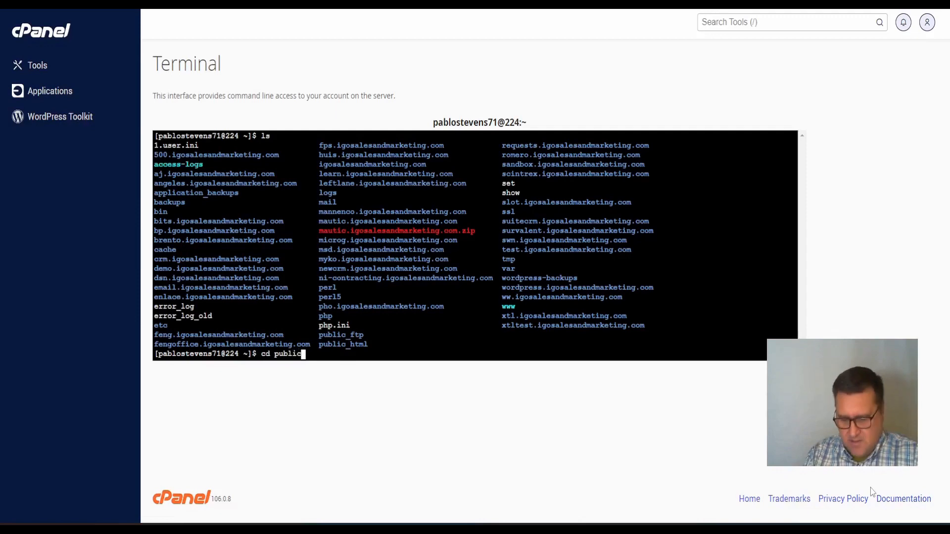
{"action": "type", "text": "_html"}
{"action": "key", "text": "Return"}
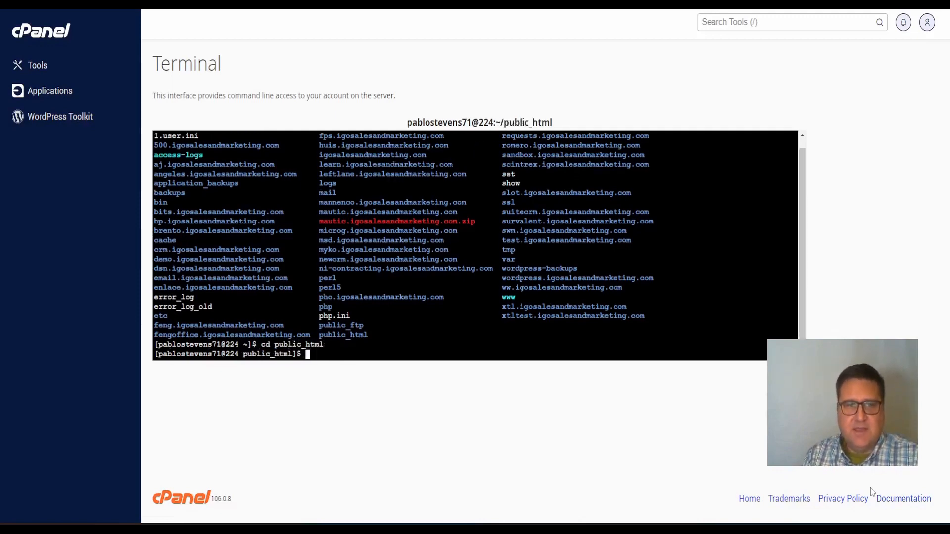
{"action": "type", "text": "ls"}
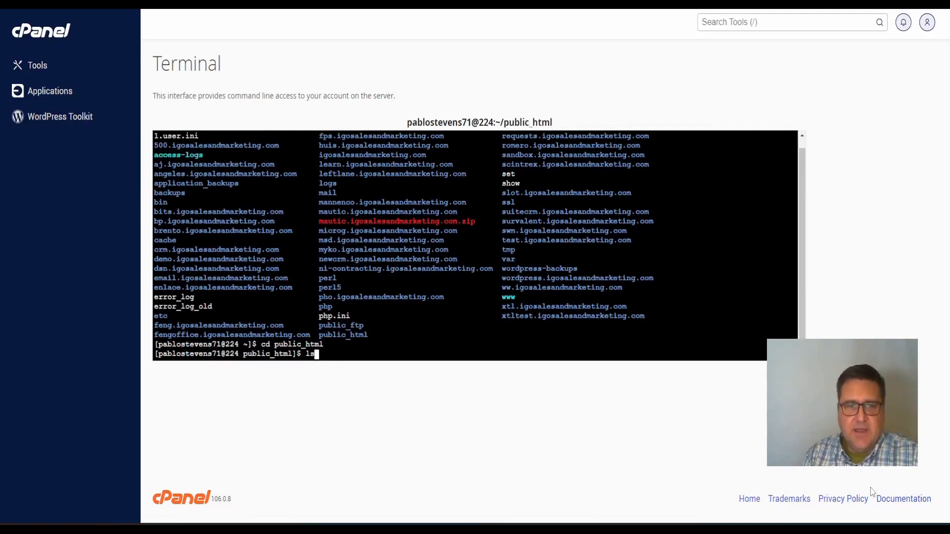
{"action": "key", "text": "Return"}
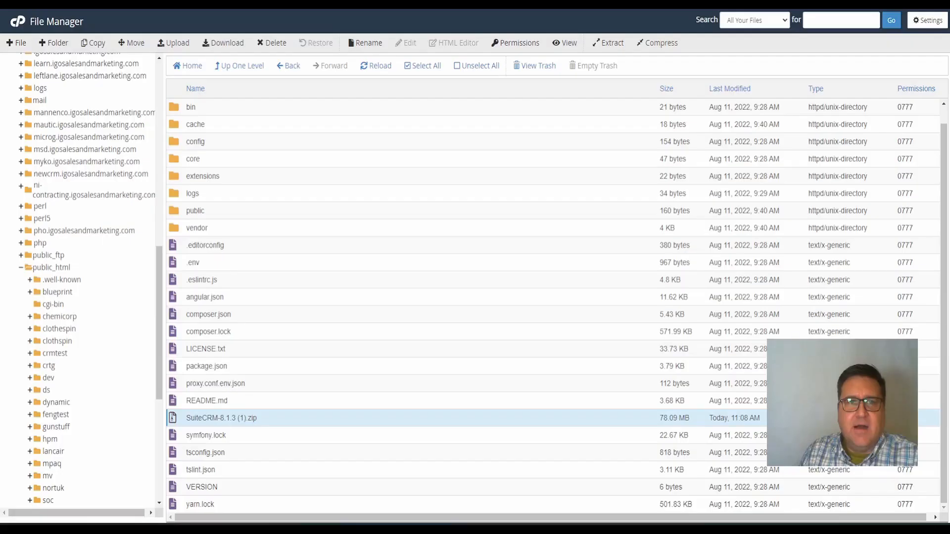
Go up to public_html in File Manager, then cd into crmtest and list its files
{"action": "left_click", "coordinate": [228, 66]}
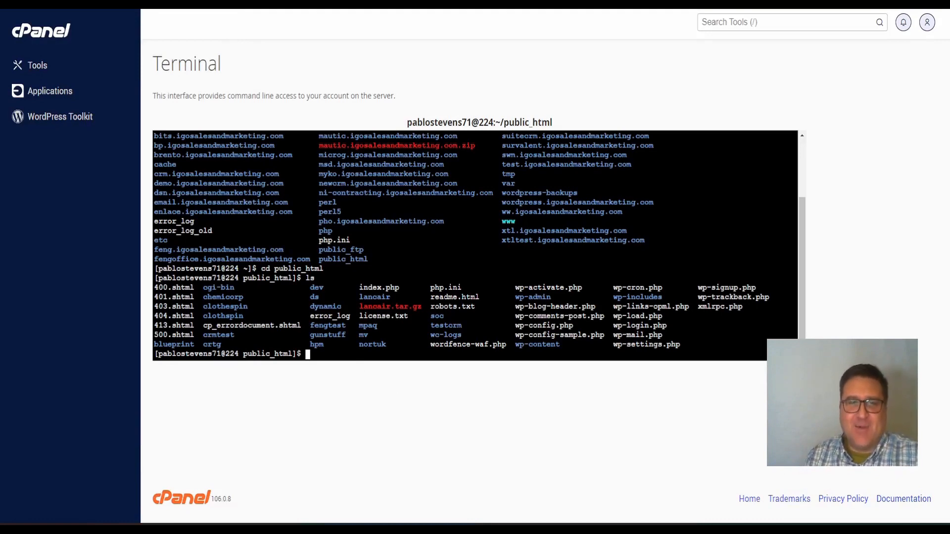
{"action": "type", "text": "d"}
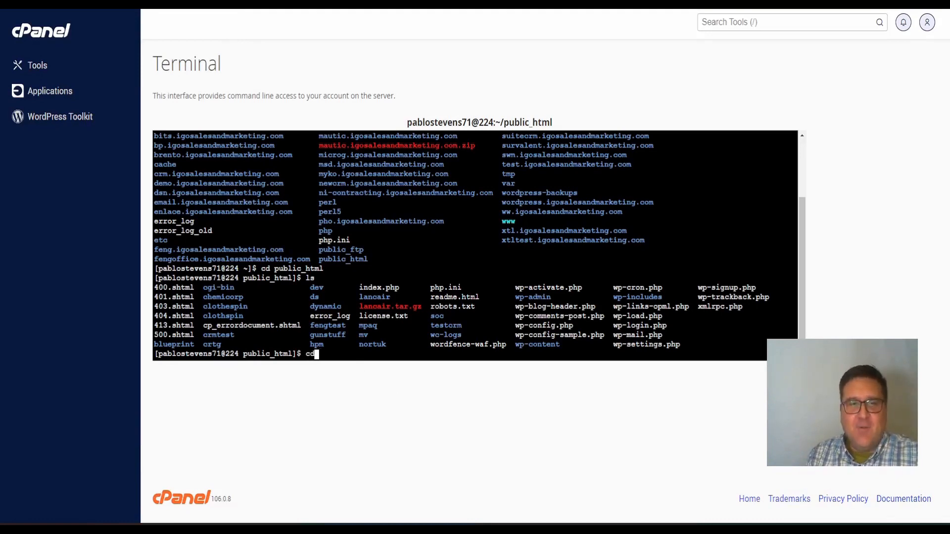
{"action": "type", "text": " crmte"}
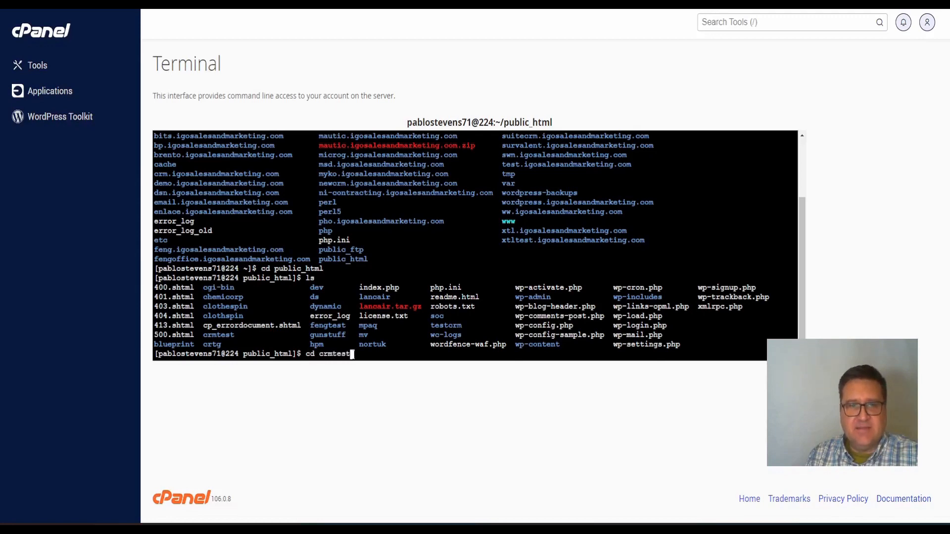
{"action": "type", "text": "st"}
{"action": "key", "text": "Return"}
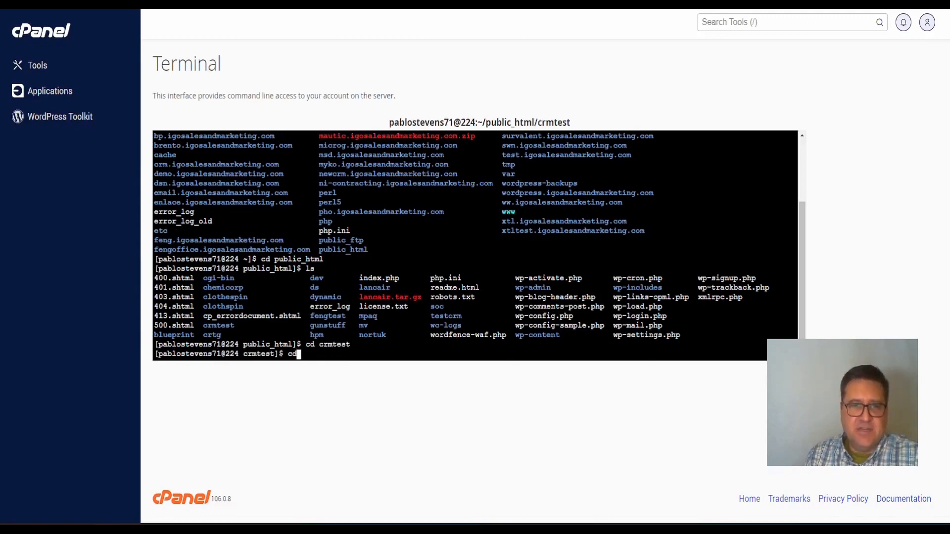
{"action": "type", "text": "cd"}
{"action": "key", "text": "BackSpace"}
{"action": "key", "text": "BackSpace"}
{"action": "type", "text": "ls"}
{"action": "key", "text": "Return"}
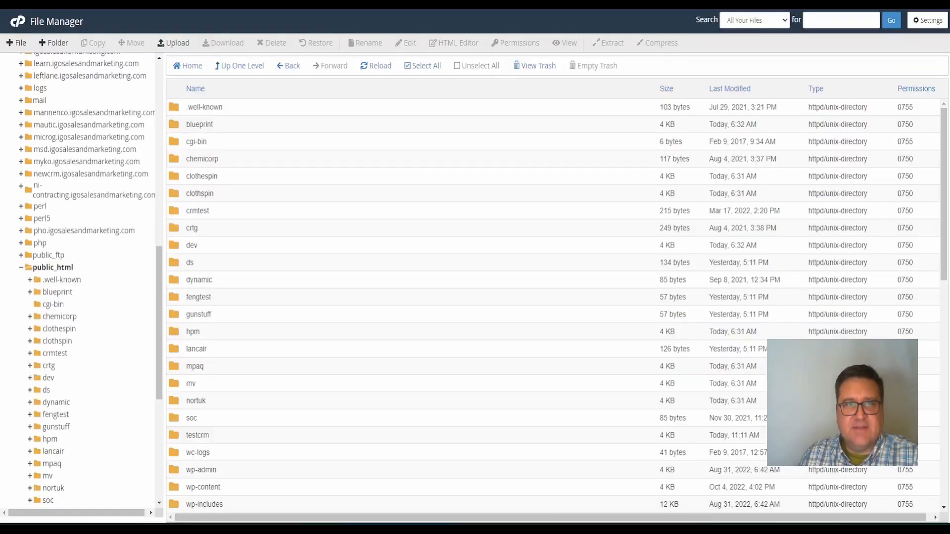
Return to public_html in the terminal, then cd into testcrm and list its SuiteCRM files
{"action": "scroll", "coordinate": [30, 322], "scroll_direction": "down", "scroll_amount": 5}
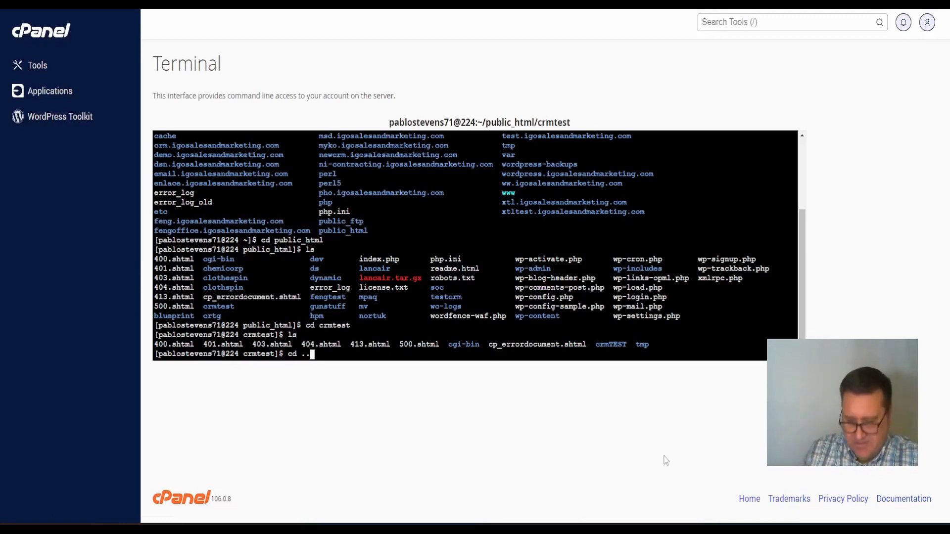
{"action": "key", "text": "Return"}
{"action": "type", "text": "ls"}
{"action": "key", "text": "Return"}
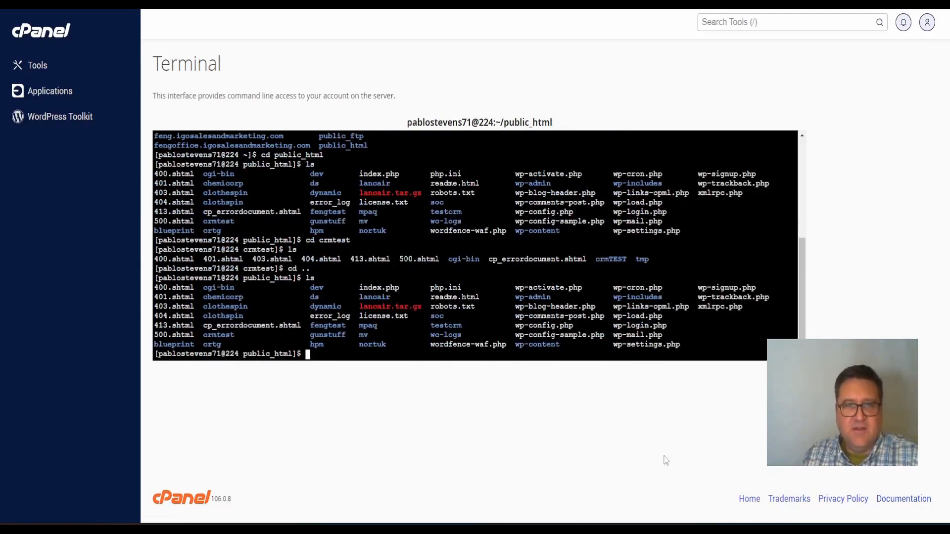
{"action": "type", "text": "cd testcrm"}
{"action": "key", "text": "Return"}
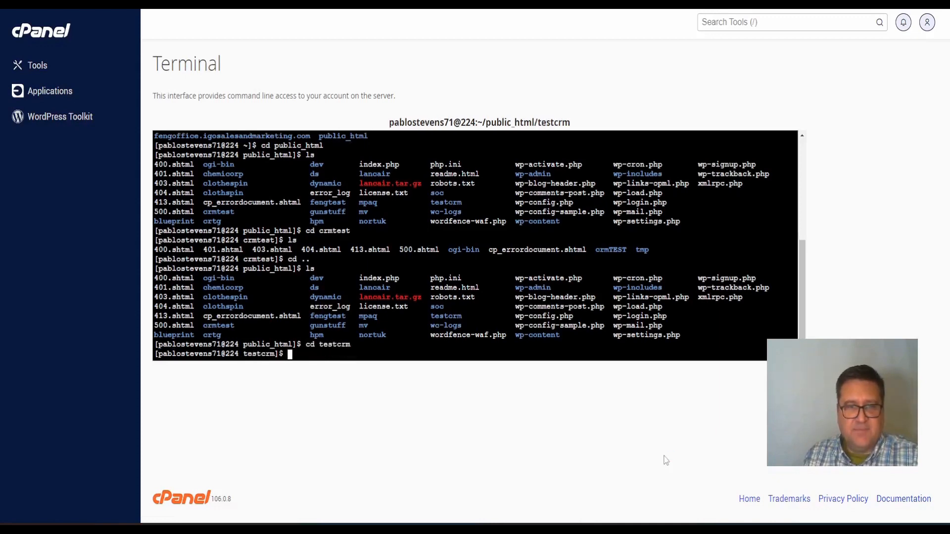
{"action": "type", "text": "ls"}
{"action": "key", "text": "Return"}
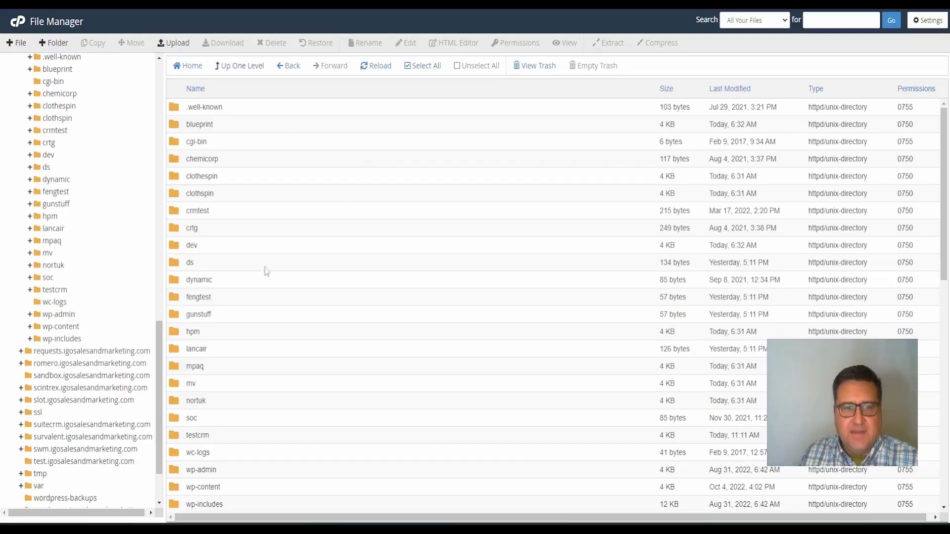
Open the testcrm folder in File Manager, then switch back to the Terminal prompt
{"action": "scroll", "coordinate": [277, 306], "scroll_direction": "down", "scroll_amount": 2}
{"action": "scroll", "coordinate": [258, 347], "scroll_direction": "up", "scroll_amount": 3}
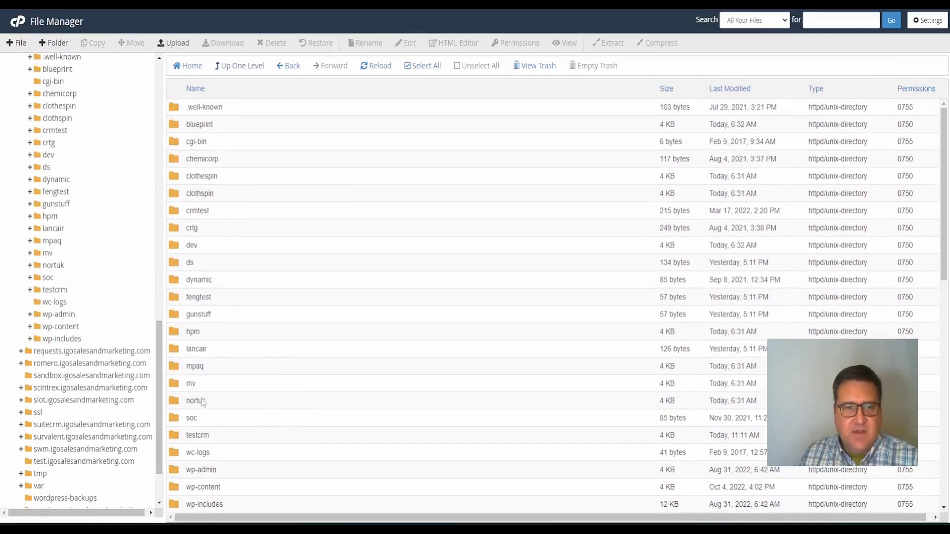
{"action": "double_click", "coordinate": [172, 435]}
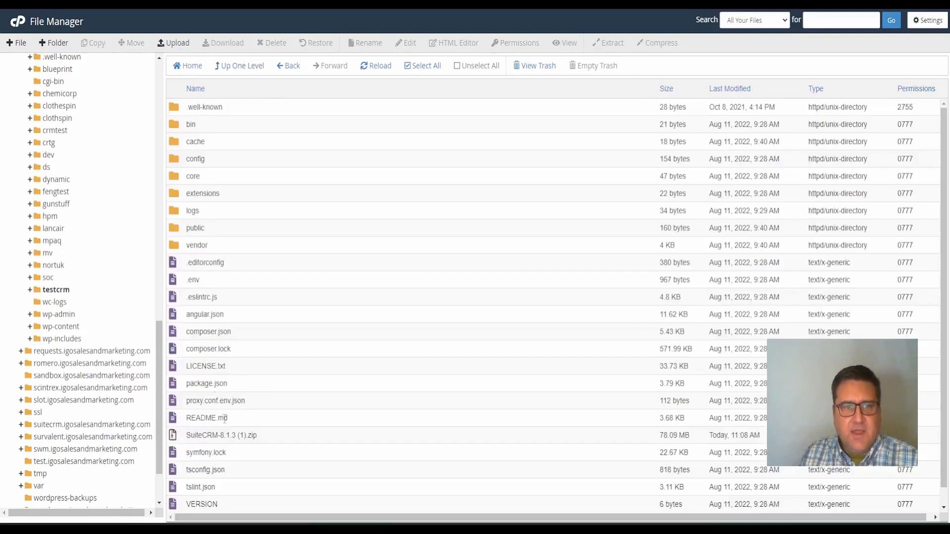
{"action": "scroll", "coordinate": [326, 283], "scroll_direction": "down", "scroll_amount": 1}
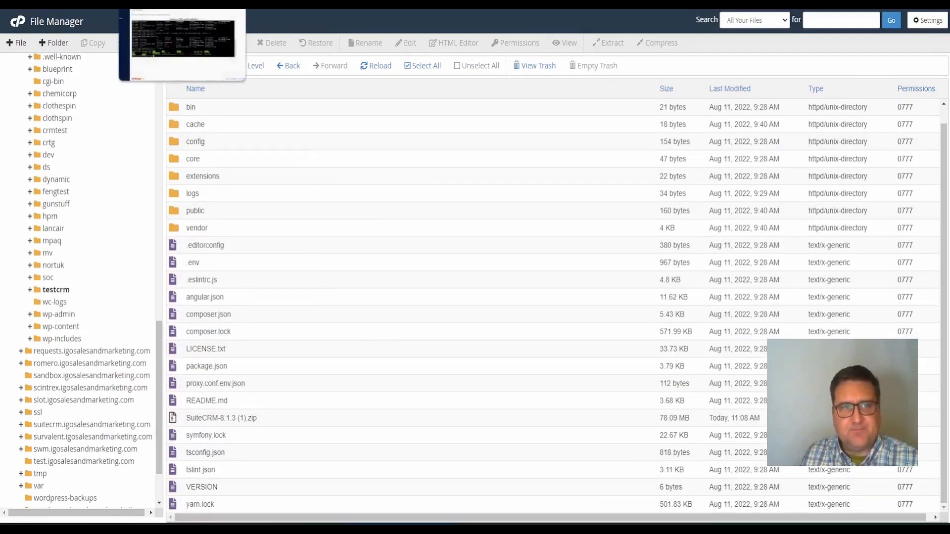
{"action": "left_click", "coordinate": [158, 4]}
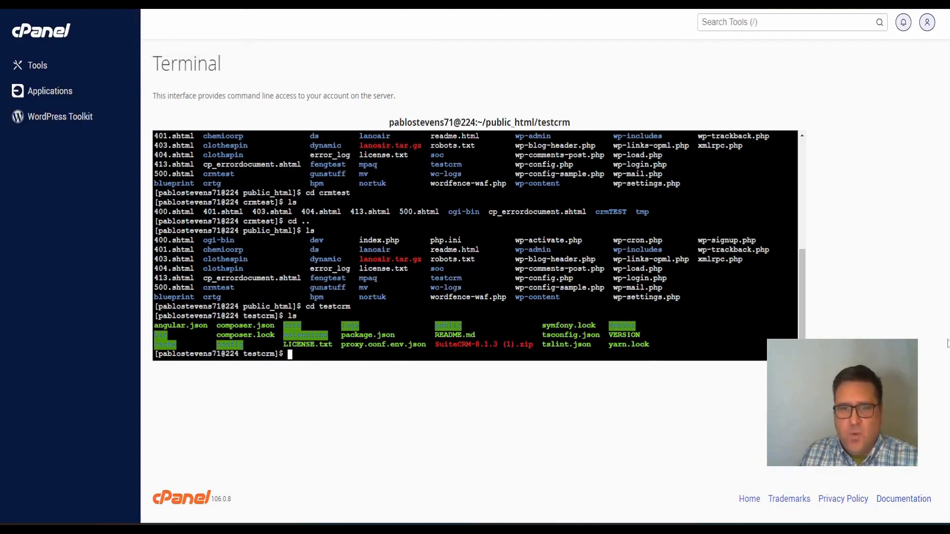
{"action": "left_click", "coordinate": [575, 435]}
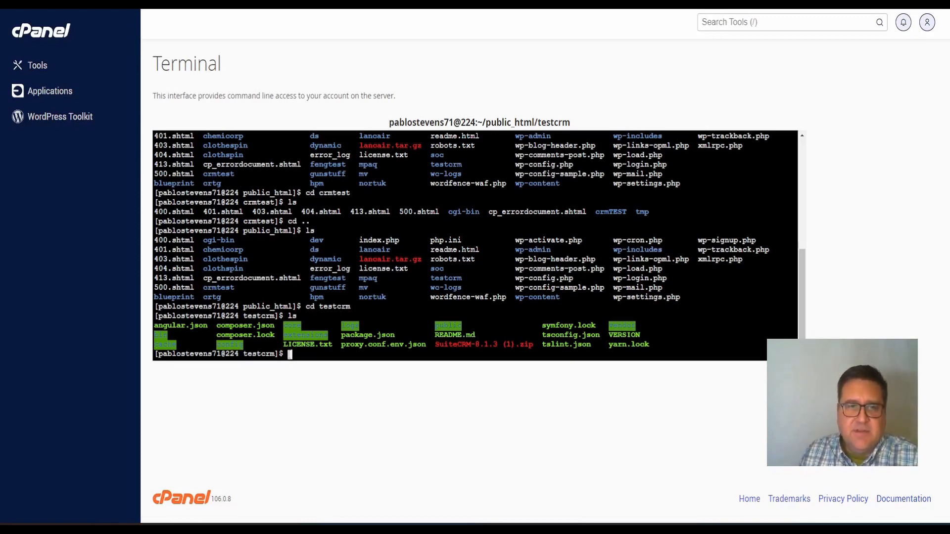
{"action": "right_click", "coordinate": [289, 355]}
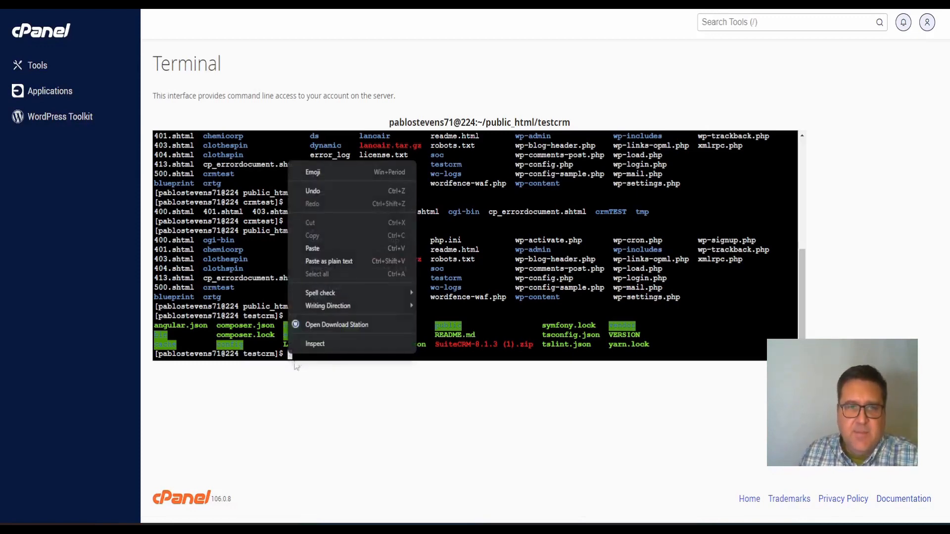
Paste and run find commands setting testcrm directories to 2755 and files to 0644
{"action": "left_click", "coordinate": [325, 248]}
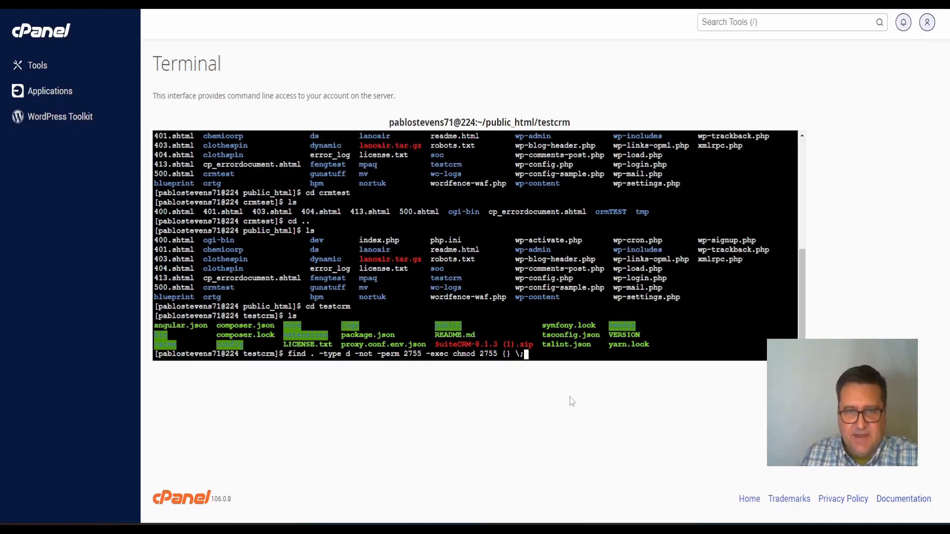
{"action": "key", "text": "Return"}
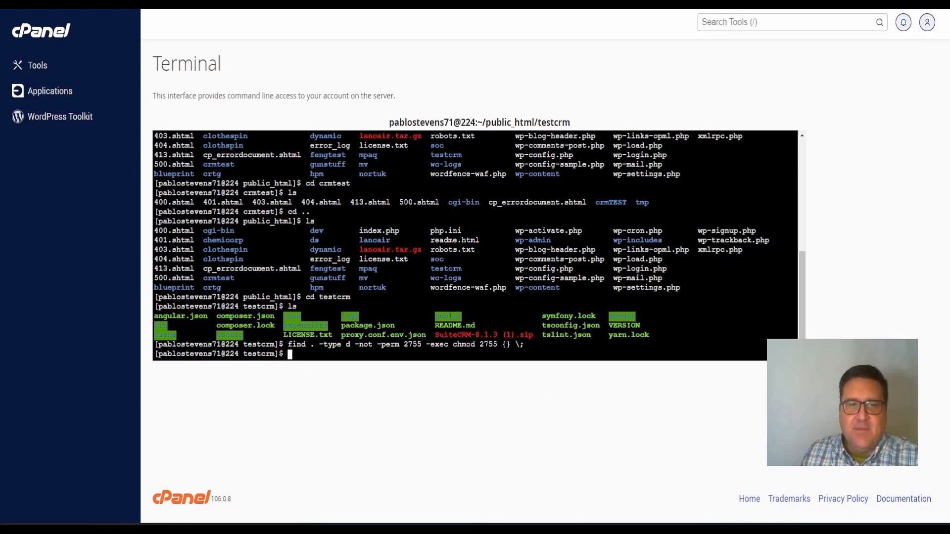
{"action": "right_click", "coordinate": [298, 357]}
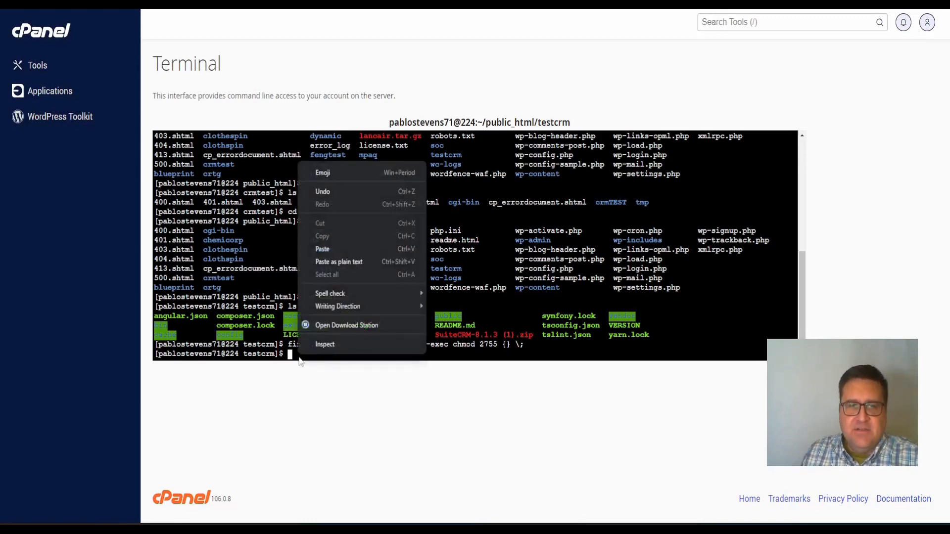
{"action": "left_click", "coordinate": [341, 249]}
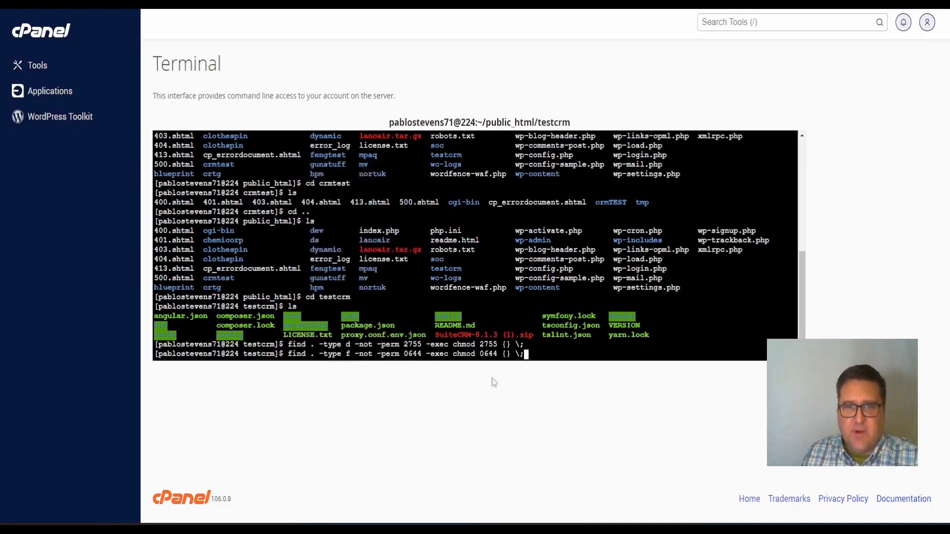
{"action": "key", "text": "Return"}
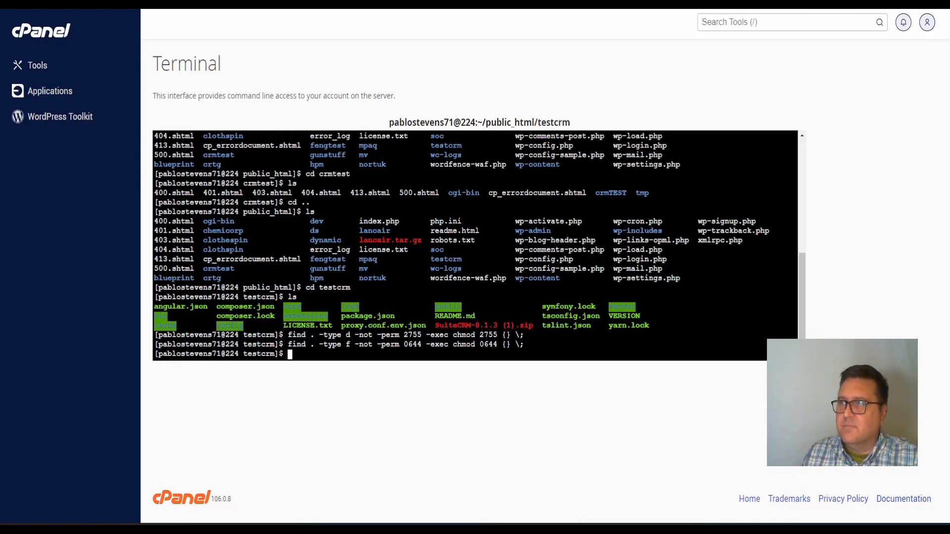
Paste the find chown command into a new full-screen Notepad++ document
{"action": "left_click_drag", "start_coordinate": [949, 6], "coordinate": [301, 4]}
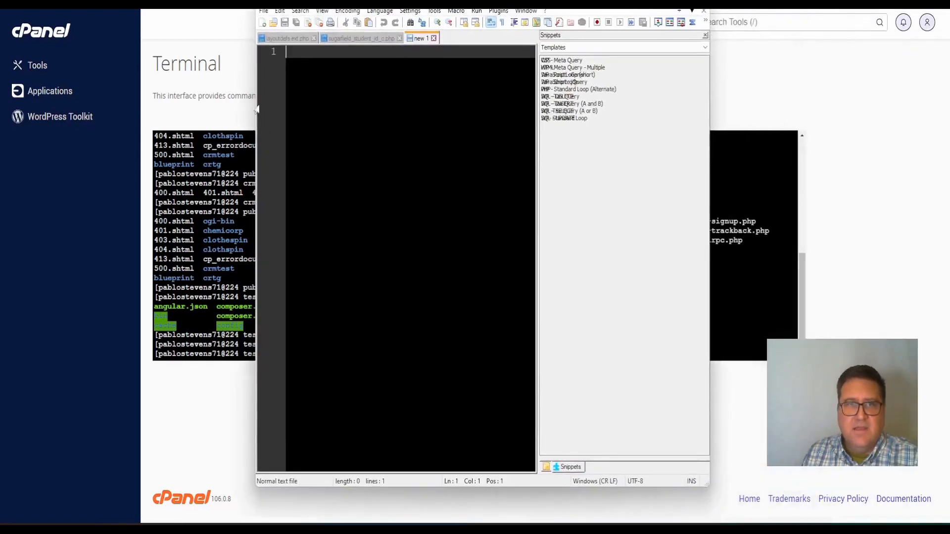
{"action": "right_click", "coordinate": [340, 49]}
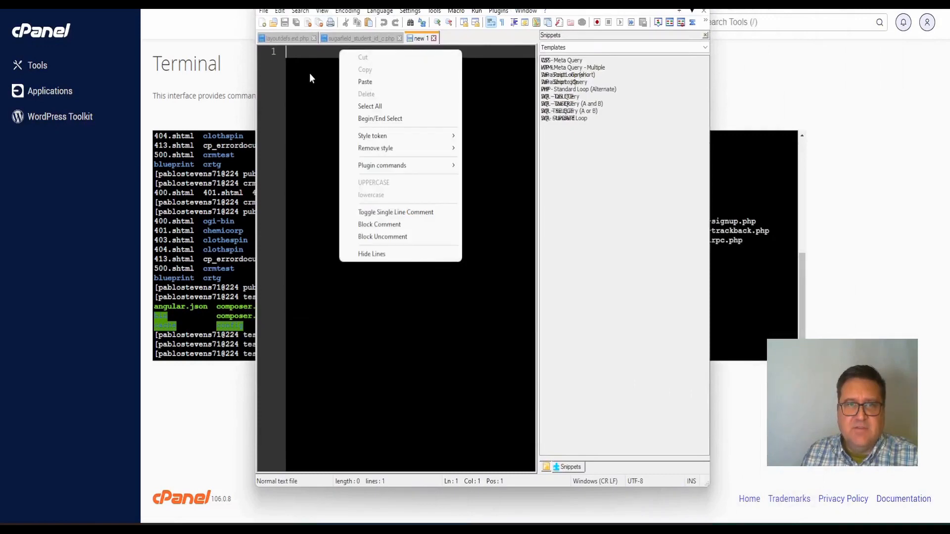
{"action": "left_click", "coordinate": [368, 82]}
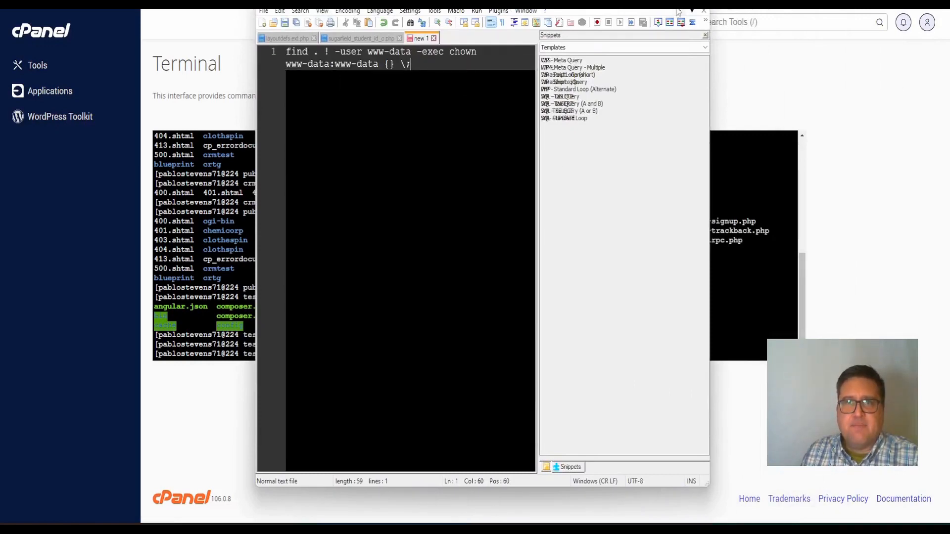
{"action": "key", "text": "F11"}
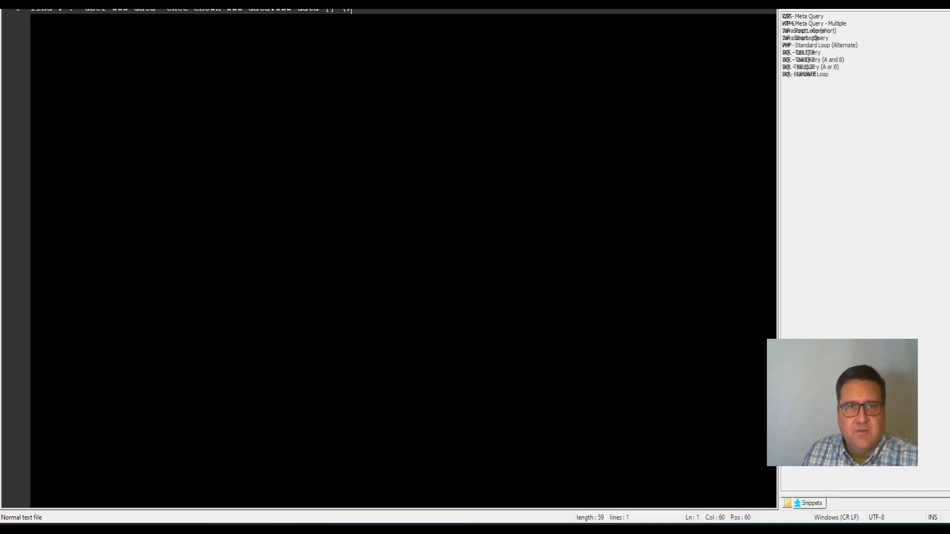
{"action": "key", "text": "Return"}
{"action": "key", "text": "Return"}
{"action": "key", "text": "Return"}
{"action": "key", "text": "Return"}
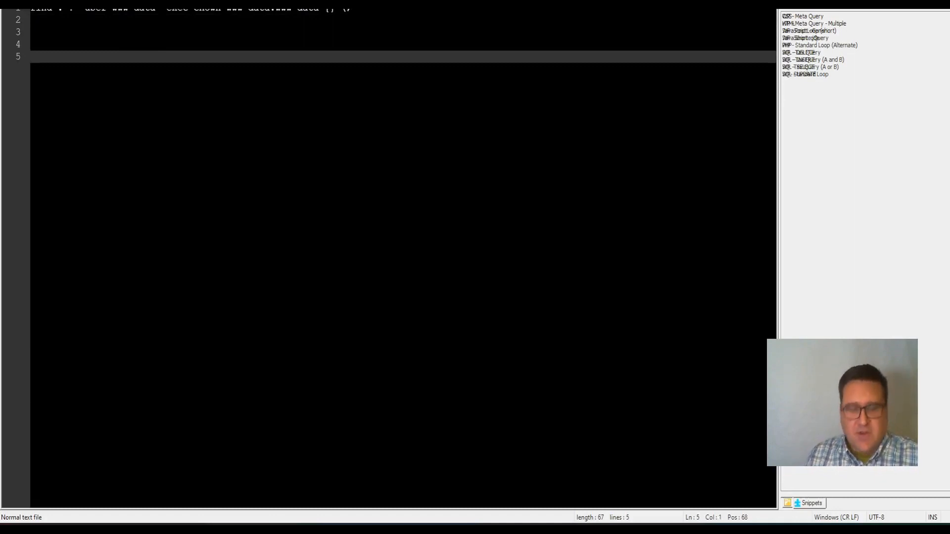
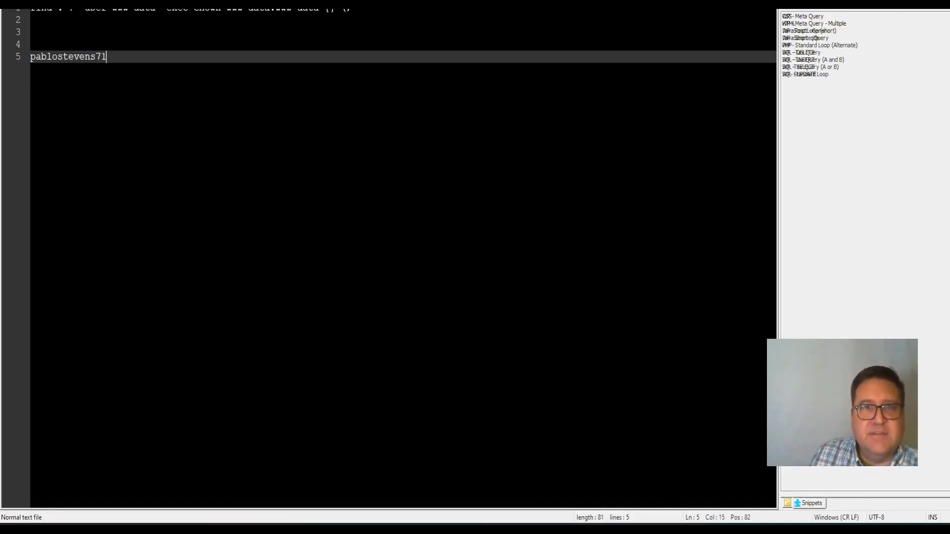
{"action": "left_click_drag", "start_coordinate": [446, 9], "coordinate": [949, 179]}
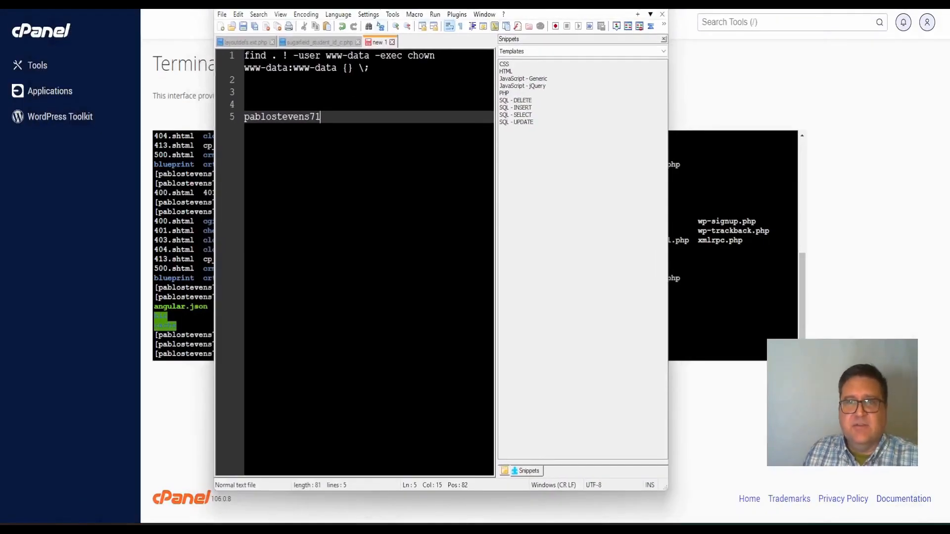
{"action": "key", "text": "F11"}
Replace the www-data user, owner and group with the hosting account's username
{"action": "left_click", "coordinate": [112, 10]}
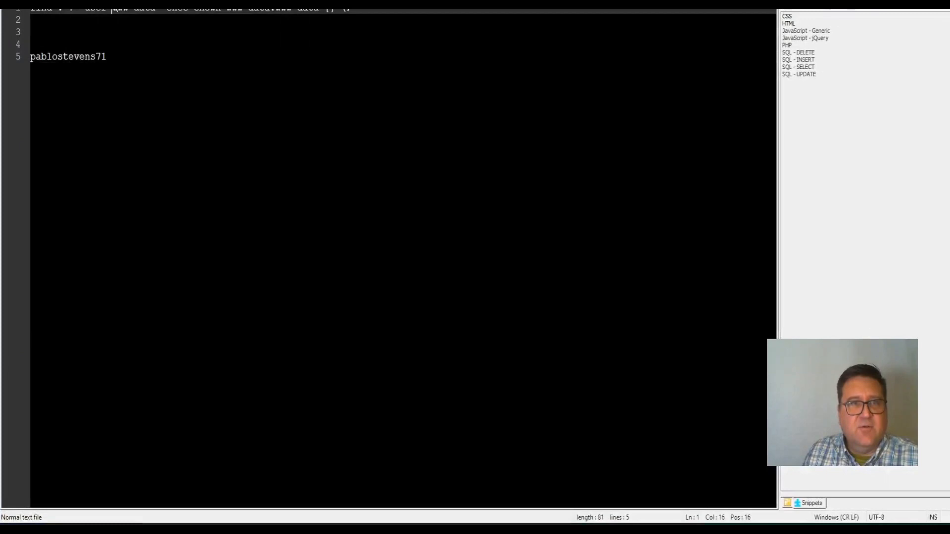
{"action": "key", "text": "Delete"}
{"action": "key", "text": "Delete"}
{"action": "key", "text": "Delete"}
{"action": "key", "text": "Delete"}
{"action": "key", "text": "Delete"}
{"action": "key", "text": "Delete"}
{"action": "key", "text": "Delete"}
{"action": "key", "text": "Delete"}
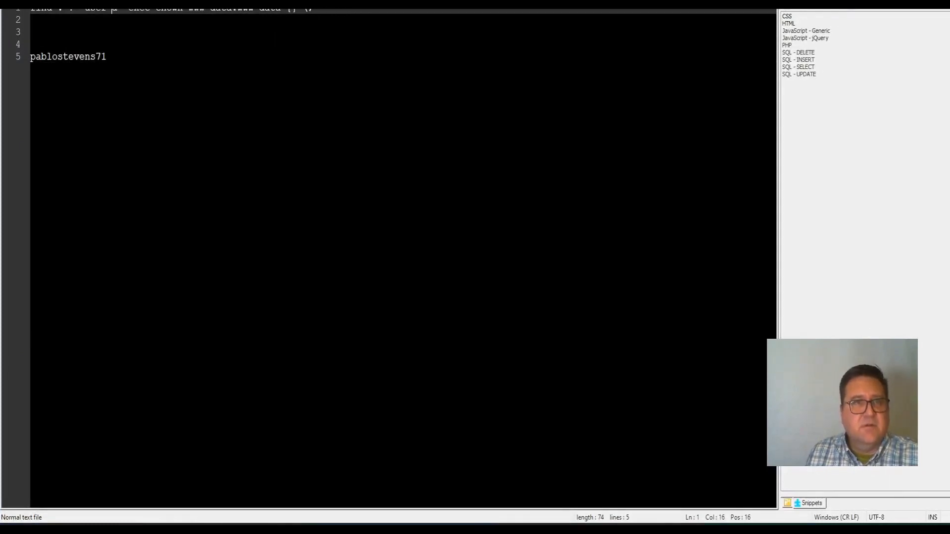
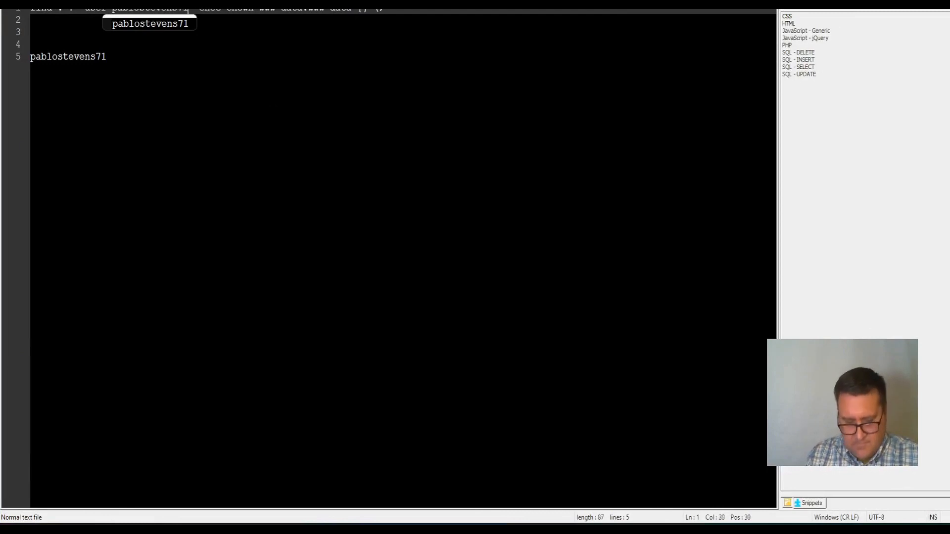
{"action": "key", "text": "Right"}
{"action": "key", "text": "Right"}
{"action": "key", "text": "Right"}
{"action": "key", "text": "Right"}
{"action": "key", "text": "Right"}
{"action": "key", "text": "Right"}
{"action": "key", "text": "Right"}
{"action": "key", "text": "Right"}
{"action": "key", "text": "Right"}
{"action": "key", "text": "Right"}
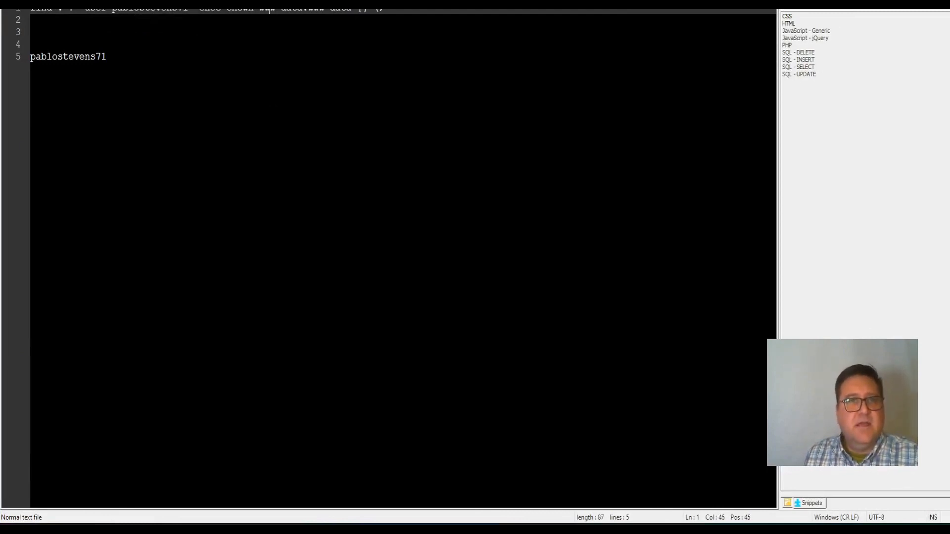
{"action": "key", "text": "Delete"}
{"action": "key", "text": "Delete"}
{"action": "key", "text": "Delete"}
{"action": "key", "text": "Delete"}
{"action": "key", "text": "Delete"}
{"action": "key", "text": "Delete"}
{"action": "key", "text": "Delete"}
{"action": "key", "text": "Delete"}
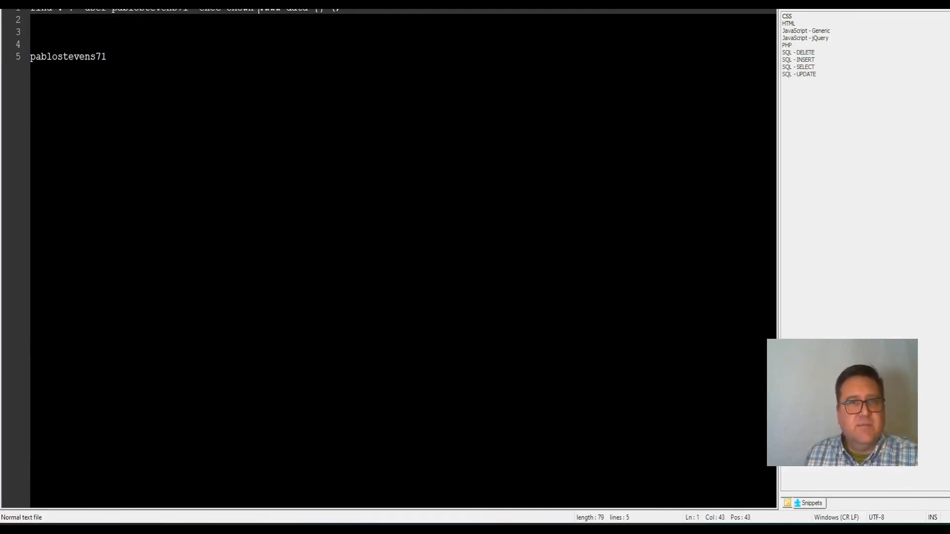
{"action": "type", "text": "pabl"}
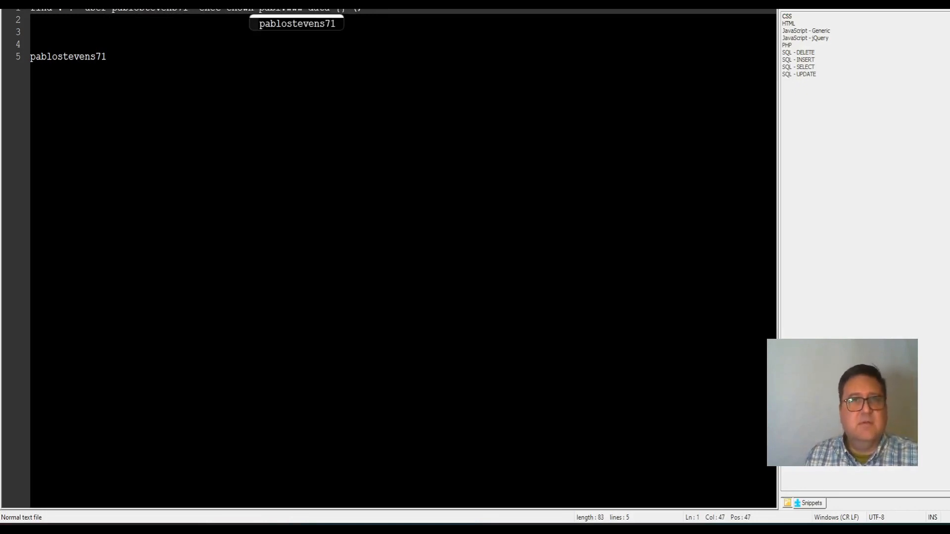
{"action": "key", "text": "Return"}
{"action": "key", "text": "Delete"}
{"action": "key", "text": "Delete"}
{"action": "key", "text": "Delete"}
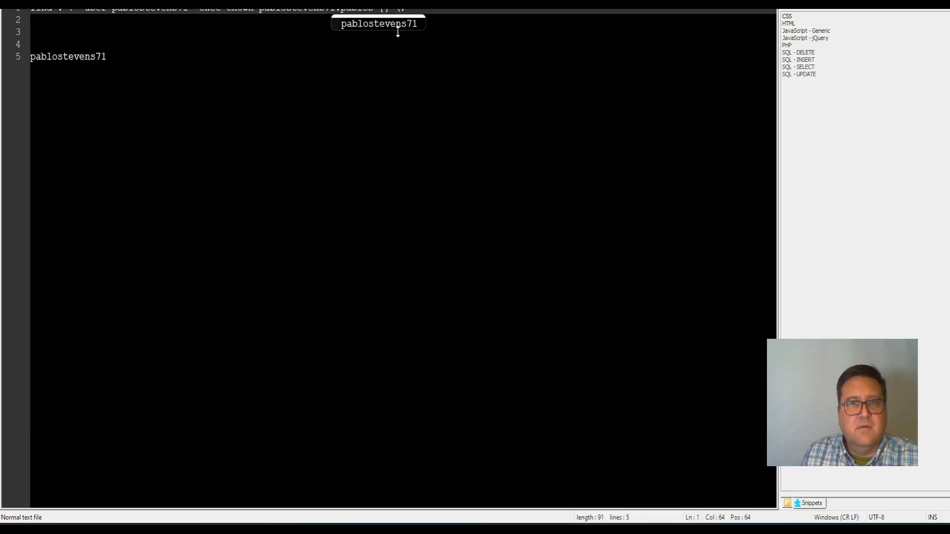
{"action": "left_click", "coordinate": [400, 57]}
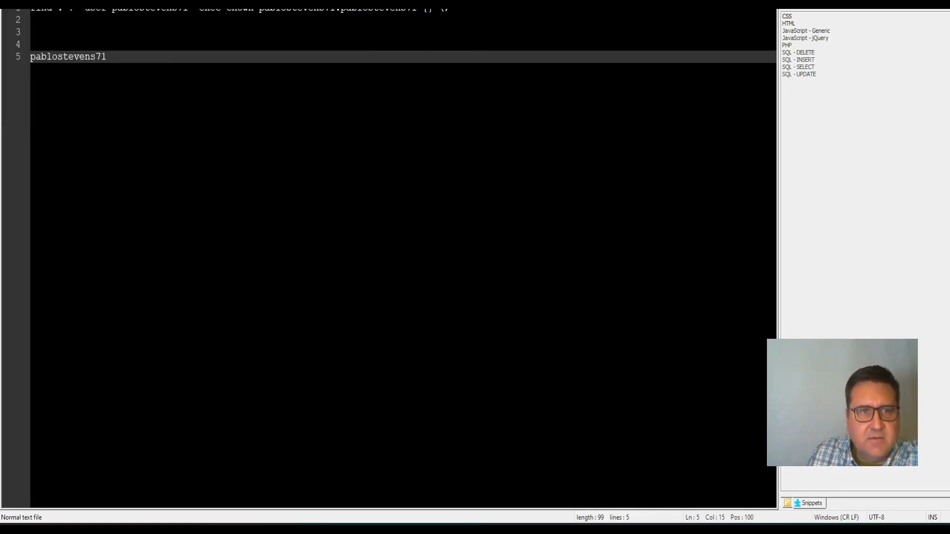
Copy the edited chown command and switch back to the terminal
{"action": "left_click_drag", "start_coordinate": [31, 7], "coordinate": [439, 11]}
{"action": "right_click", "coordinate": [439, 15]}
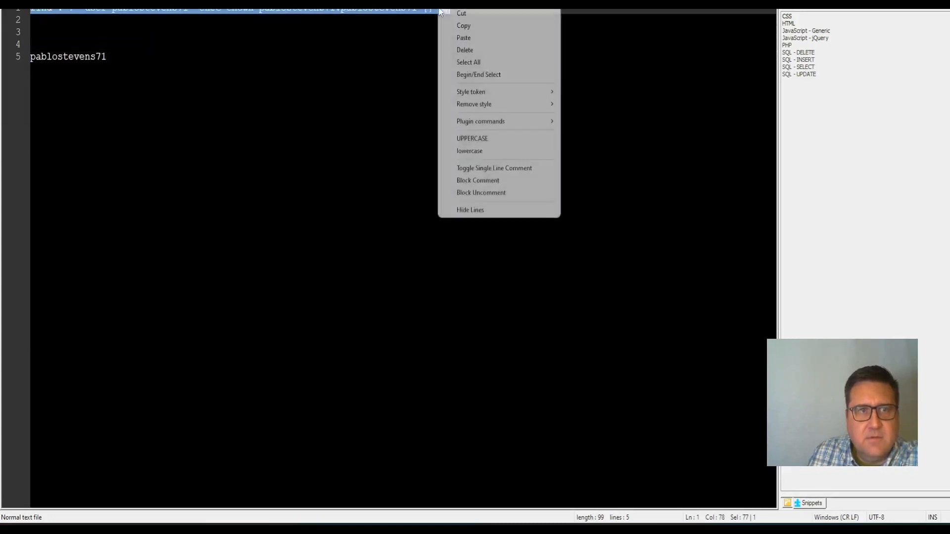
{"action": "left_click", "coordinate": [461, 25]}
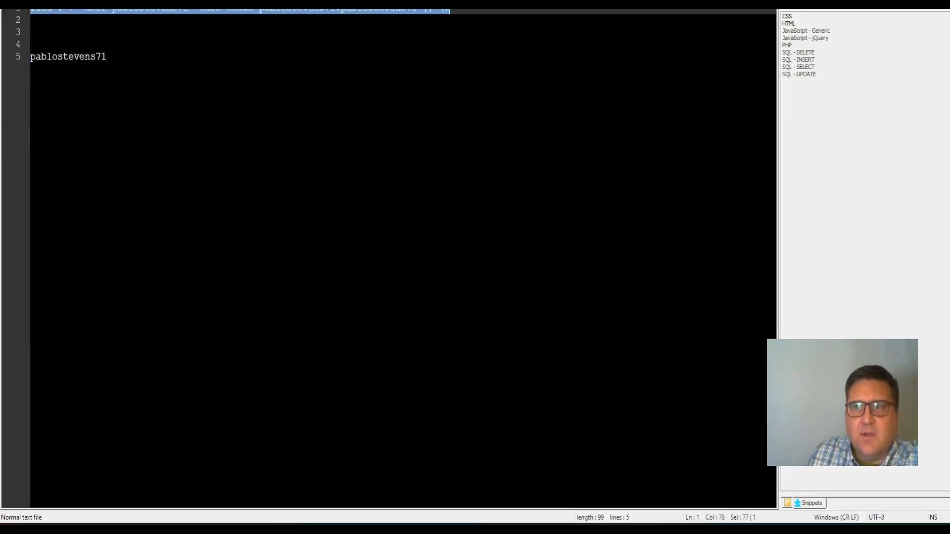
{"action": "key", "text": "alt+Tab"}
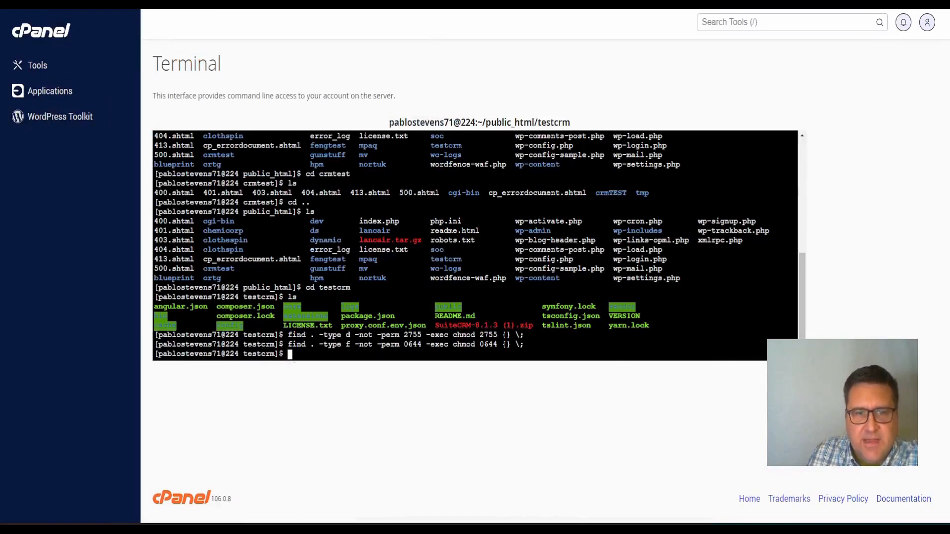
Paste and run the chown command giving the hosting account ownership of testcrm's files
{"action": "right_click", "coordinate": [290, 159]}
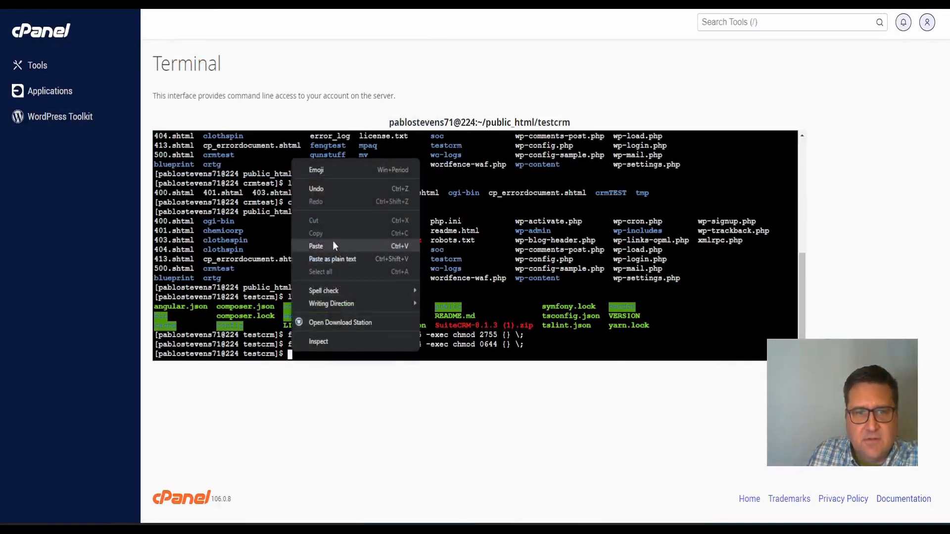
{"action": "left_click", "coordinate": [333, 240]}
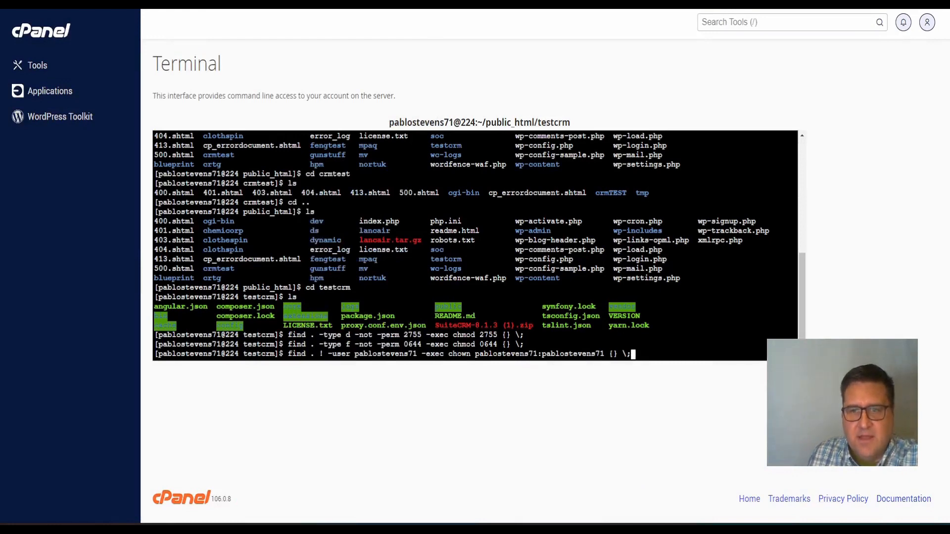
{"action": "key", "text": "Return"}
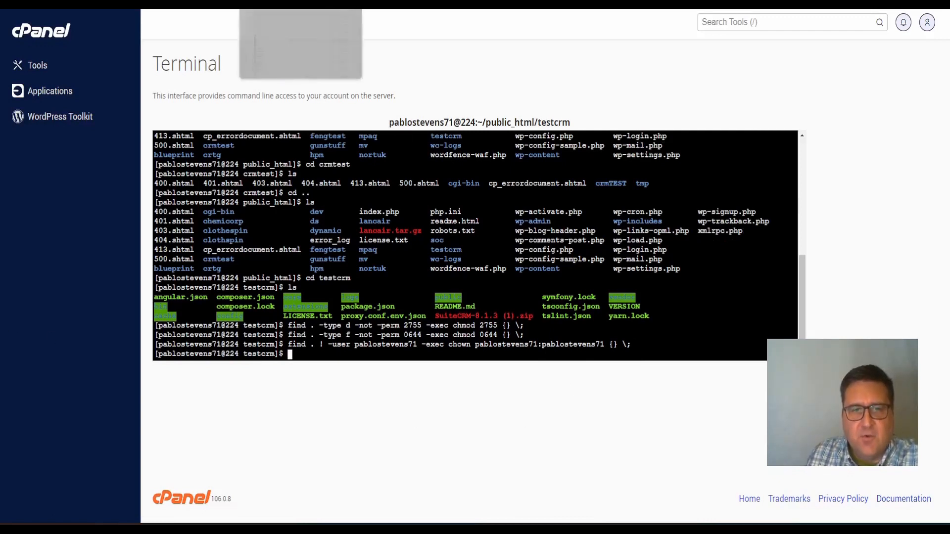
{"action": "left_click", "coordinate": [282, 4]}
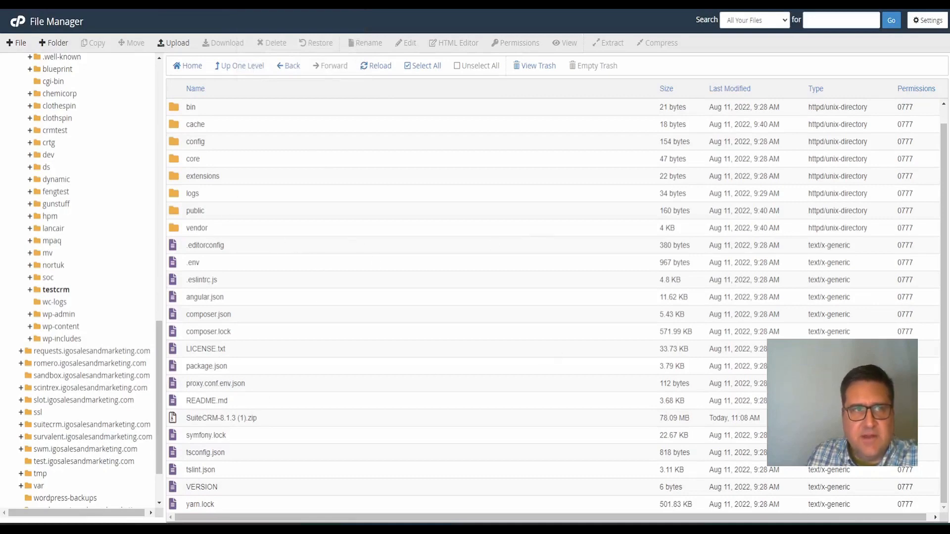
Reload File Manager and open the public_html folder
{"action": "key", "text": "F5"}
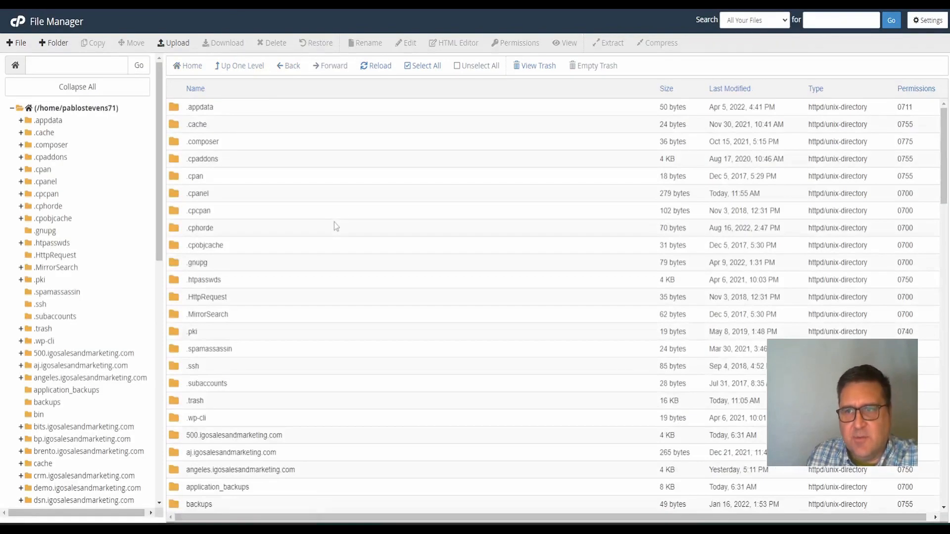
{"action": "scroll", "coordinate": [787, 287], "scroll_direction": "down", "scroll_amount": 6}
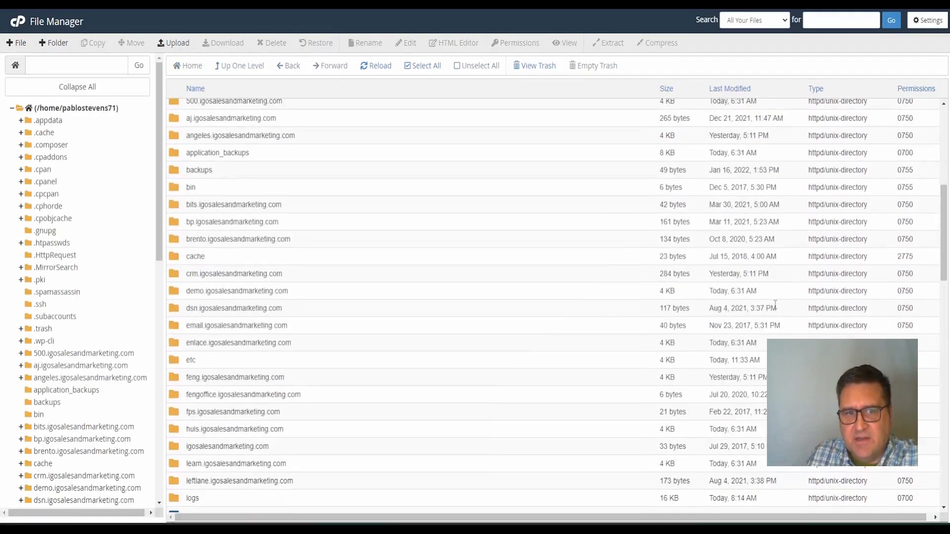
{"action": "scroll", "coordinate": [290, 275], "scroll_direction": "down", "scroll_amount": 15}
{"action": "scroll", "coordinate": [287, 274], "scroll_direction": "down", "scroll_amount": 2}
{"action": "scroll", "coordinate": [287, 278], "scroll_direction": "up", "scroll_amount": 5}
{"action": "scroll", "coordinate": [273, 315], "scroll_direction": "down", "scroll_amount": 2}
{"action": "double_click", "coordinate": [178, 186]}
{"action": "left_click", "coordinate": [178, 184]}
{"action": "double_click", "coordinate": [180, 183]}
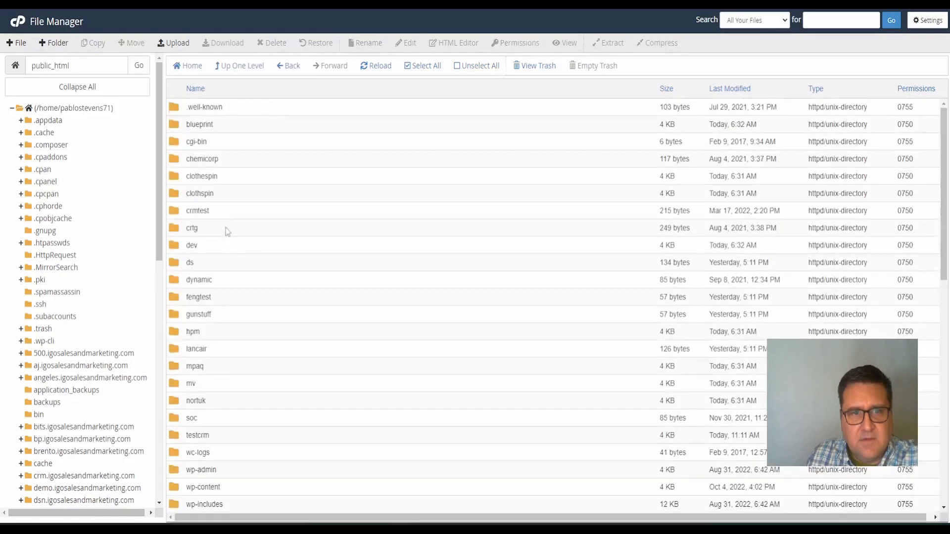
Open testcrm and confirm folders show 2755 and files 0644 permissions
{"action": "scroll", "coordinate": [208, 218], "scroll_direction": "down", "scroll_amount": 5}
{"action": "left_click", "coordinate": [176, 217]}
{"action": "left_click", "coordinate": [178, 217]}
{"action": "left_click", "coordinate": [179, 218]}
{"action": "double_click", "coordinate": [179, 214]}
{"action": "double_click", "coordinate": [179, 214]}
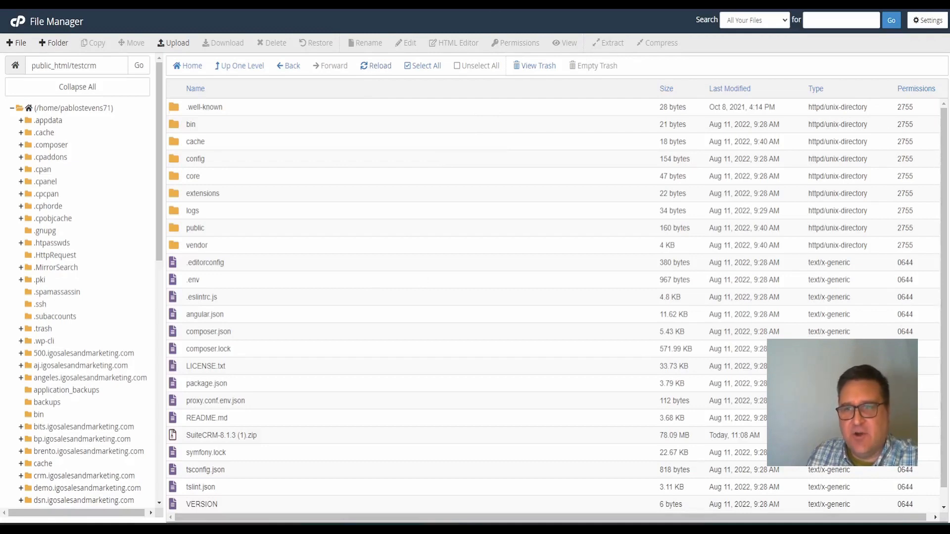
{"action": "scroll", "coordinate": [558, 306], "scroll_direction": "down", "scroll_amount": 1}
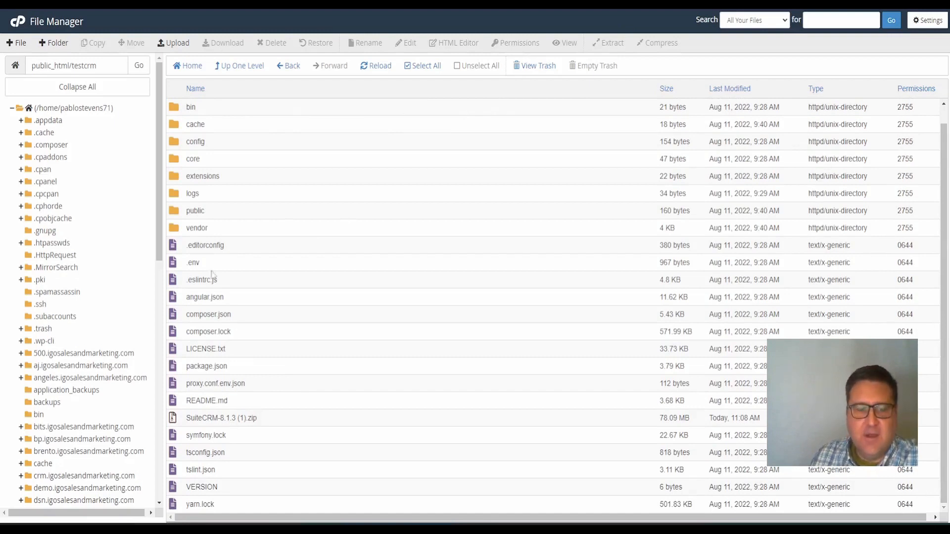
{"action": "scroll", "coordinate": [286, 336], "scroll_direction": "up", "scroll_amount": 1}
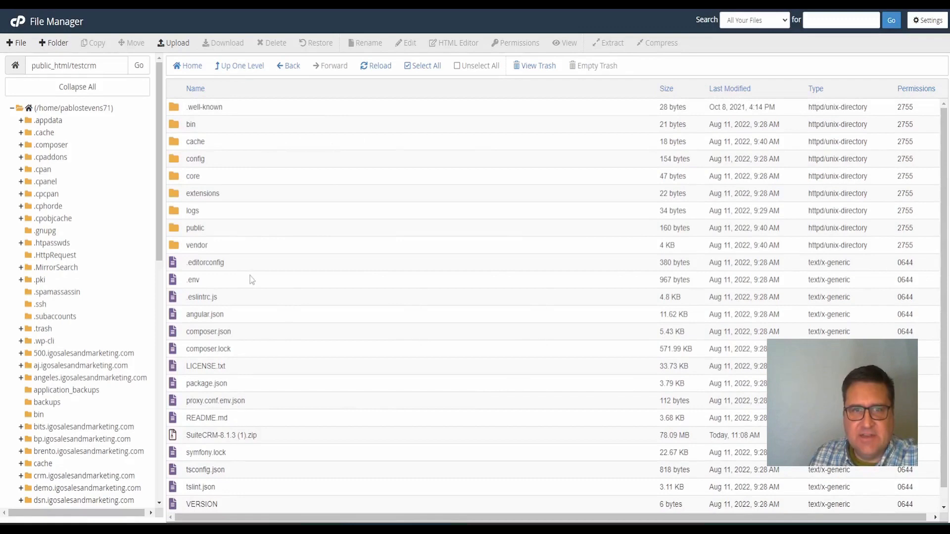
{"action": "left_click", "coordinate": [255, 291]}
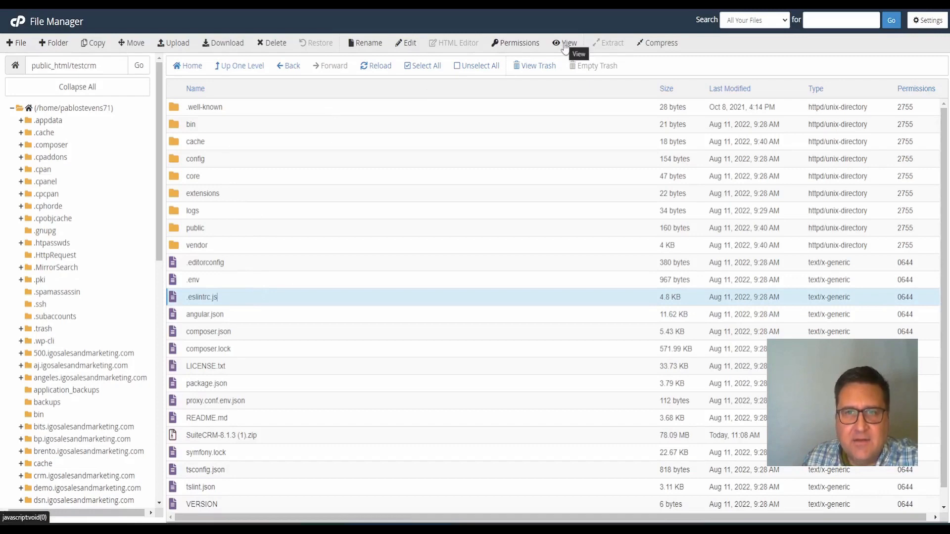
Confirm .eslintrc.js has 644 permissions and cancel without changing anything
{"action": "left_click", "coordinate": [522, 49]}
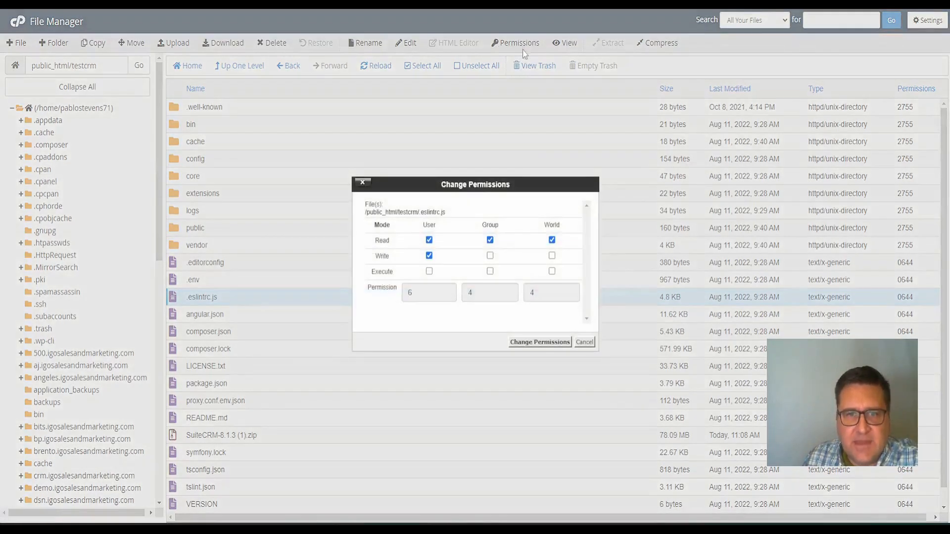
{"action": "left_click", "coordinate": [585, 342]}
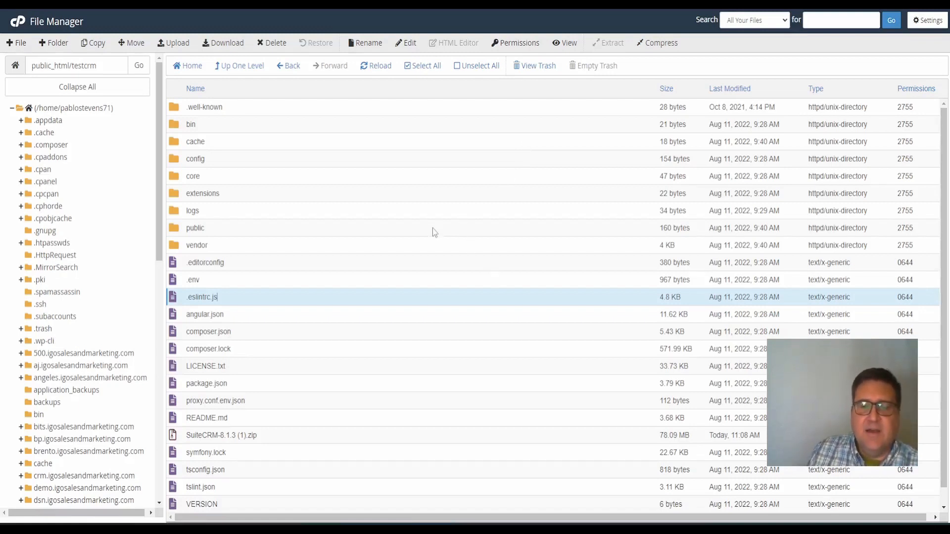
{"action": "left_click", "coordinate": [826, 296]}
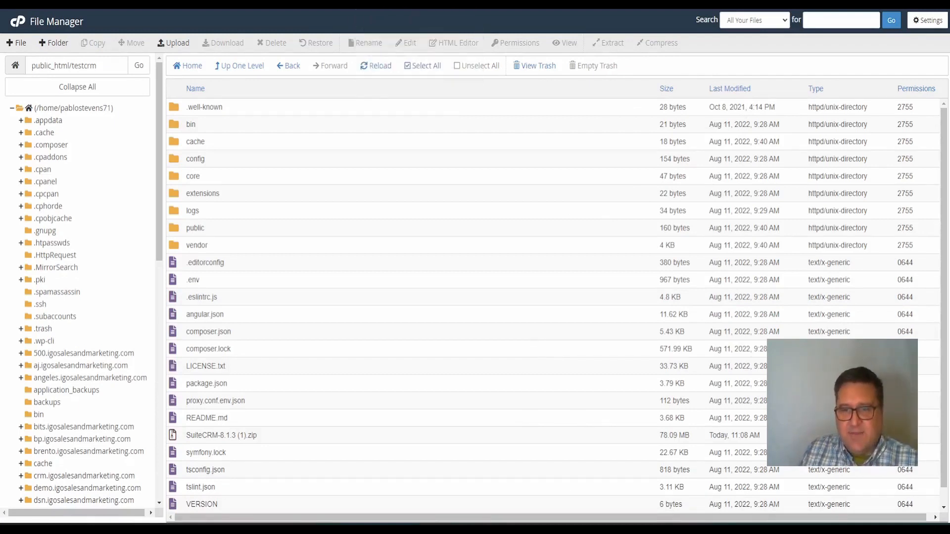
Glance at the Procedure slide, then open a new browser tab
{"action": "left_click", "coordinate": [683, 515]}
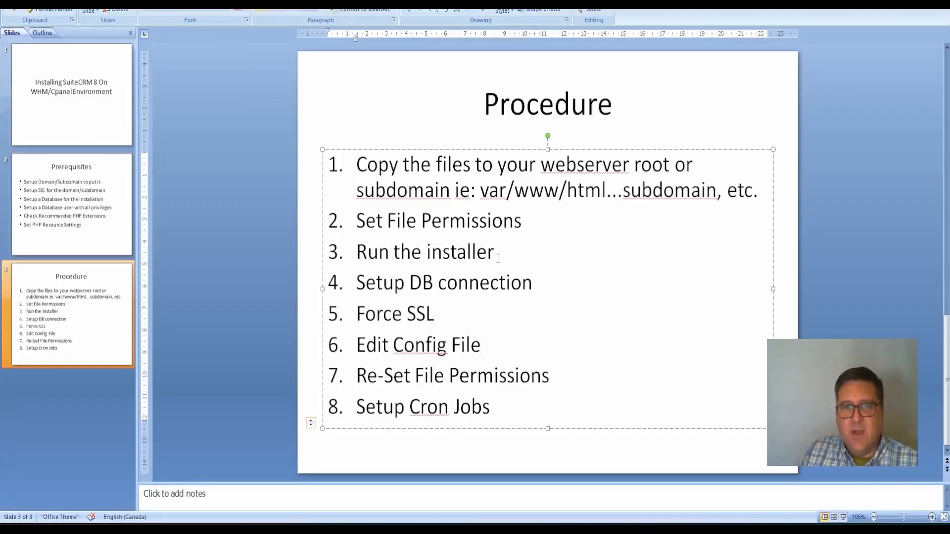
{"action": "left_click", "coordinate": [683, 517]}
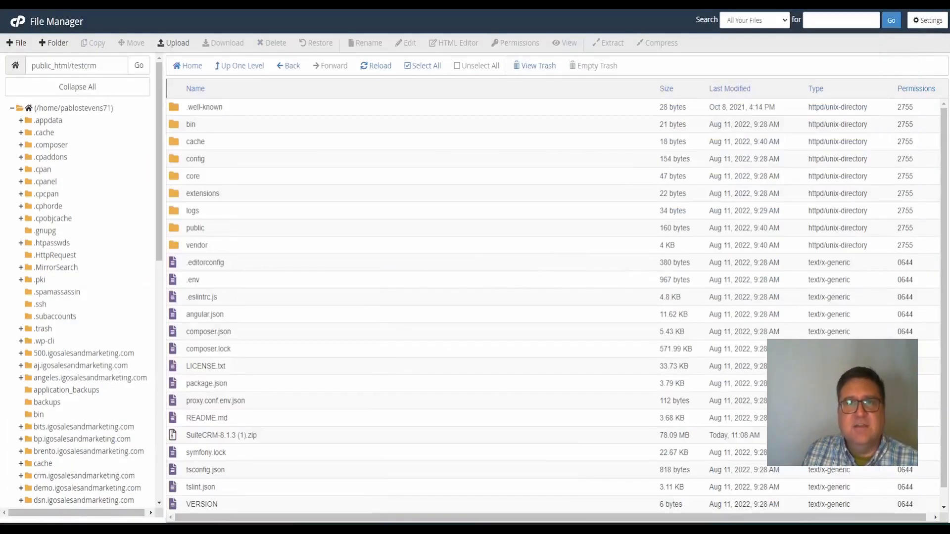
{"action": "key", "text": "ctrl+t"}
{"action": "type", "text": "htt"}
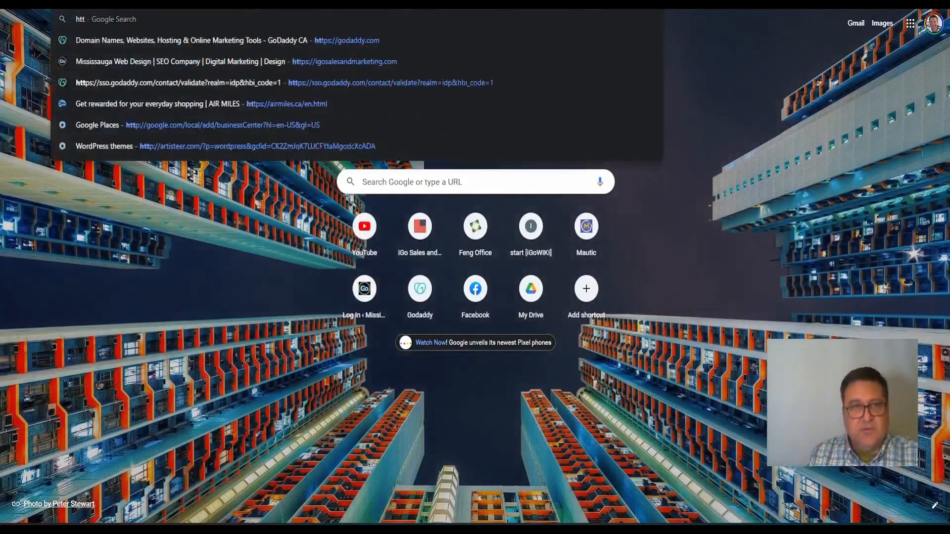
{"action": "key", "text": "Right"}
{"action": "key", "text": "BackSpace"}
{"action": "key", "text": "BackSpace"}
{"action": "key", "text": "BackSpace"}
{"action": "key", "text": "BackSpace"}
{"action": "key", "text": "BackSpace"}
{"action": "key", "text": "BackSpace"}
{"action": "key", "text": "BackSpace"}
{"action": "key", "text": "BackSpace"}
{"action": "key", "text": "BackSpace"}
{"action": "key", "text": "BackSpace"}
{"action": "key", "text": "BackSpace"}
{"action": "key", "text": "BackSpace"}
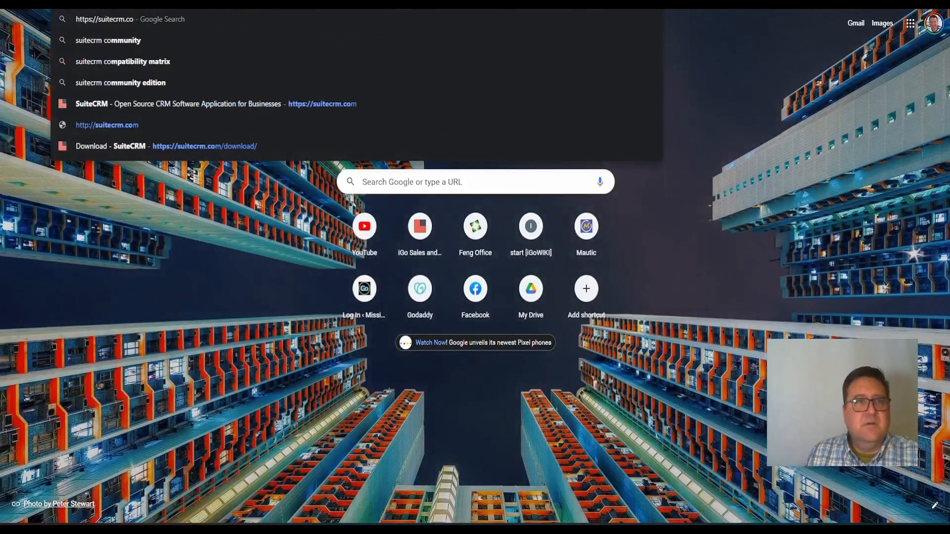
{"action": "type", "text": "test"}
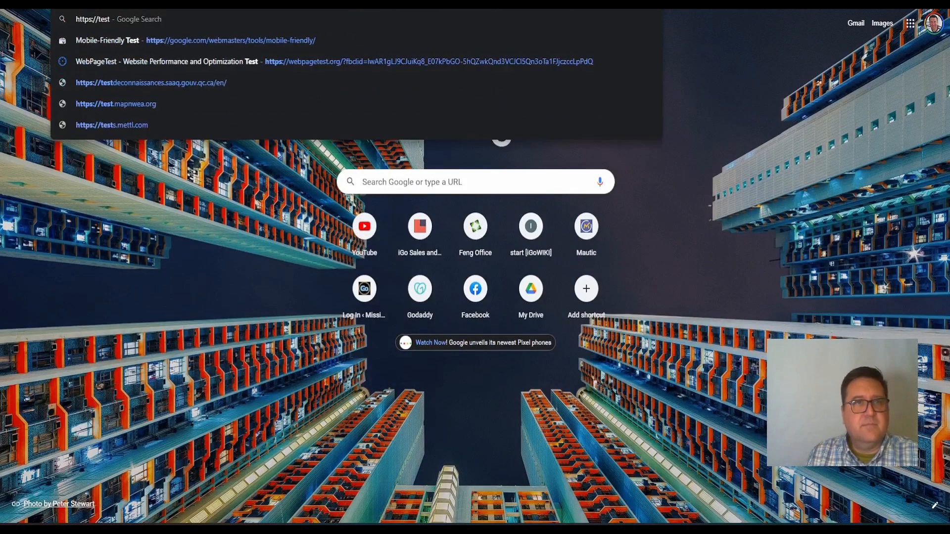
{"action": "type", "text": "crm"}
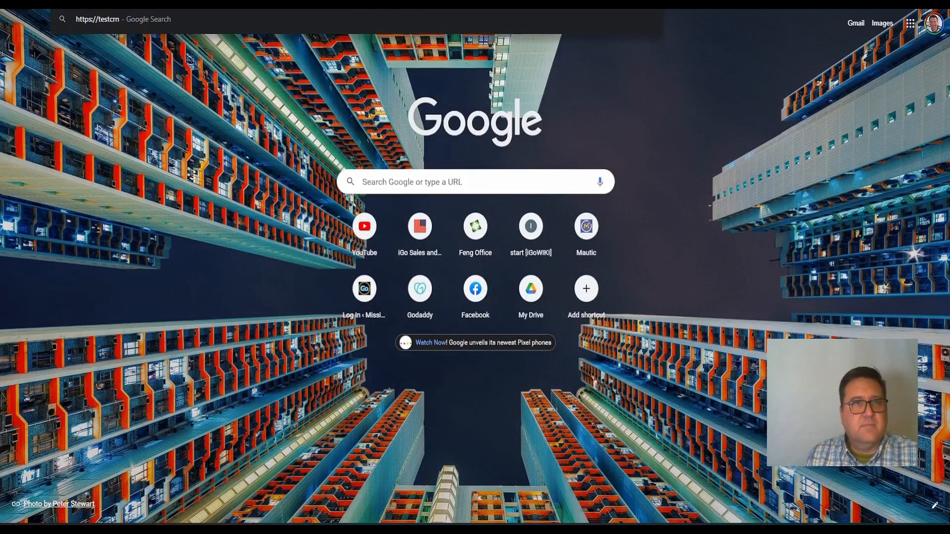
{"action": "key", "text": "BackSpace"}
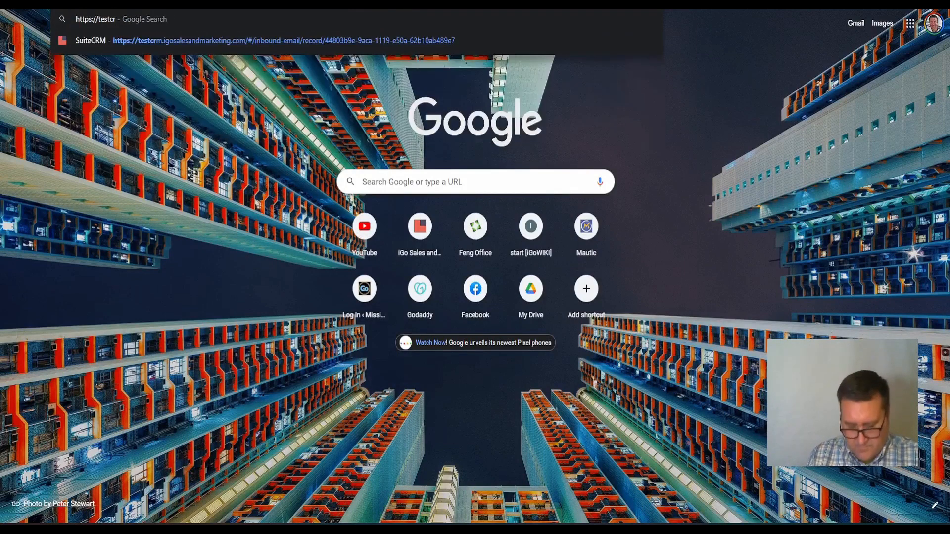
{"action": "type", "text": "m.igo"}
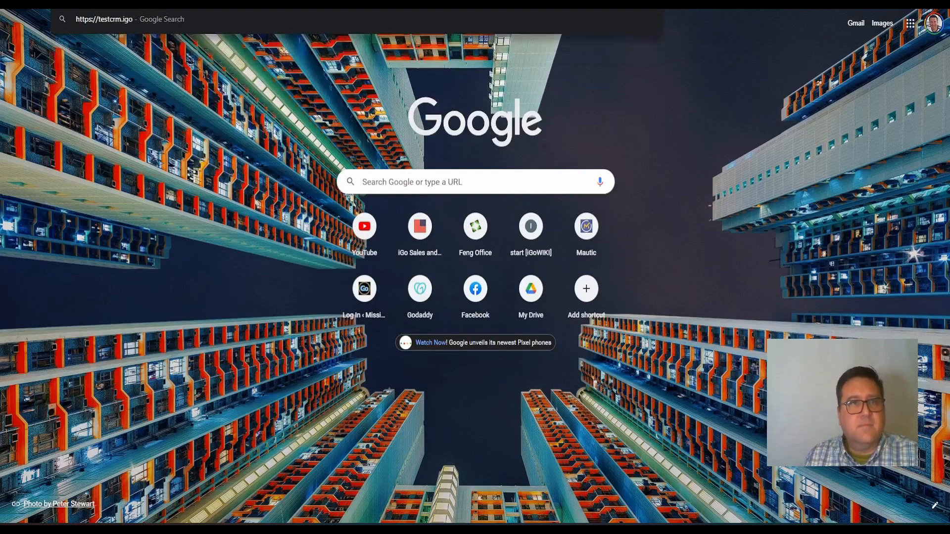
{"action": "key", "text": "Right"}
{"action": "key", "text": "BackSpace"}
{"action": "key", "text": "BackSpace"}
{"action": "key", "text": "BackSpace"}
{"action": "key", "text": "BackSpace"}
{"action": "key", "text": "BackSpace"}
{"action": "key", "text": "BackSpace"}
{"action": "key", "text": "BackSpace"}
{"action": "key", "text": "BackSpace"}
{"action": "key", "text": "BackSpace"}
{"action": "key", "text": "BackSpace"}
{"action": "key", "text": "BackSpace"}
{"action": "key", "text": "BackSpace"}
{"action": "key", "text": "BackSpace"}
{"action": "key", "text": "BackSpace"}
{"action": "key", "text": "BackSpace"}
{"action": "key", "text": "BackSpace"}
{"action": "key", "text": "BackSpace"}
{"action": "key", "text": "BackSpace"}
{"action": "key", "text": "BackSpace"}
{"action": "key", "text": "BackSpace"}
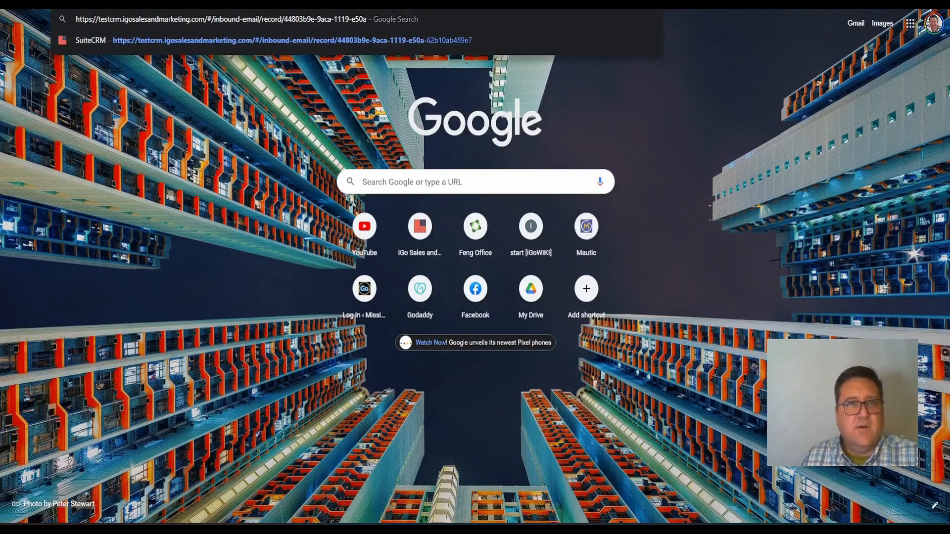
{"action": "key", "text": "BackSpace"}
{"action": "key", "text": "BackSpace"}
{"action": "key", "text": "BackSpace"}
{"action": "key", "text": "BackSpace"}
{"action": "key", "text": "BackSpace"}
{"action": "key", "text": "BackSpace"}
{"action": "key", "text": "BackSpace"}
{"action": "key", "text": "BackSpace"}
{"action": "key", "text": "BackSpace"}
{"action": "key", "text": "BackSpace"}
{"action": "key", "text": "BackSpace"}
{"action": "key", "text": "BackSpace"}
{"action": "key", "text": "BackSpace"}
{"action": "key", "text": "BackSpace"}
{"action": "key", "text": "BackSpace"}
{"action": "key", "text": "BackSpace"}
{"action": "key", "text": "BackSpace"}
{"action": "key", "text": "BackSpace"}
{"action": "key", "text": "BackSpace"}
{"action": "key", "text": "BackSpace"}
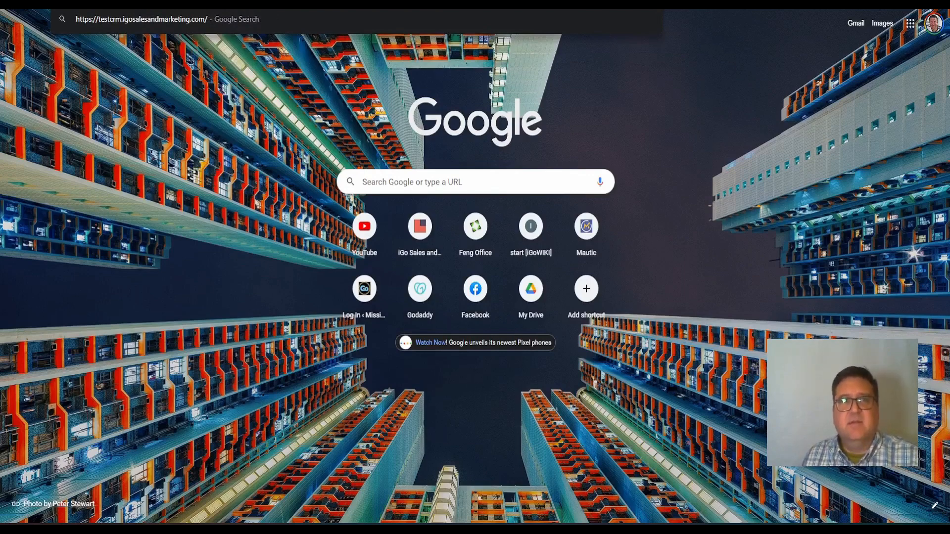
{"action": "key", "text": "Return"}
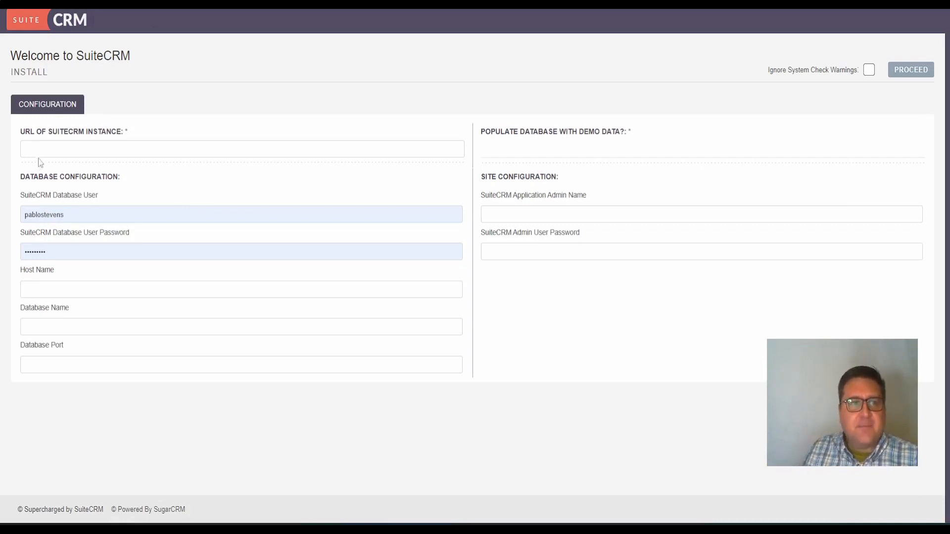
{"action": "left_click", "coordinate": [48, 150]}
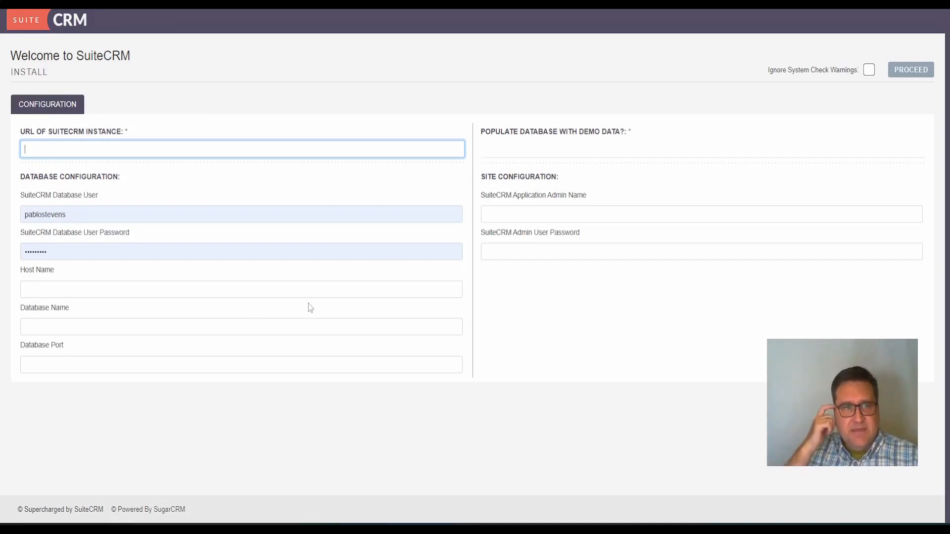
{"action": "type", "text": "hts"}
{"action": "type", "text": "ps"}
{"action": "key", "text": "BackSpace"}
{"action": "key", "text": "BackSpace"}
{"action": "type", "text": "tps?"}
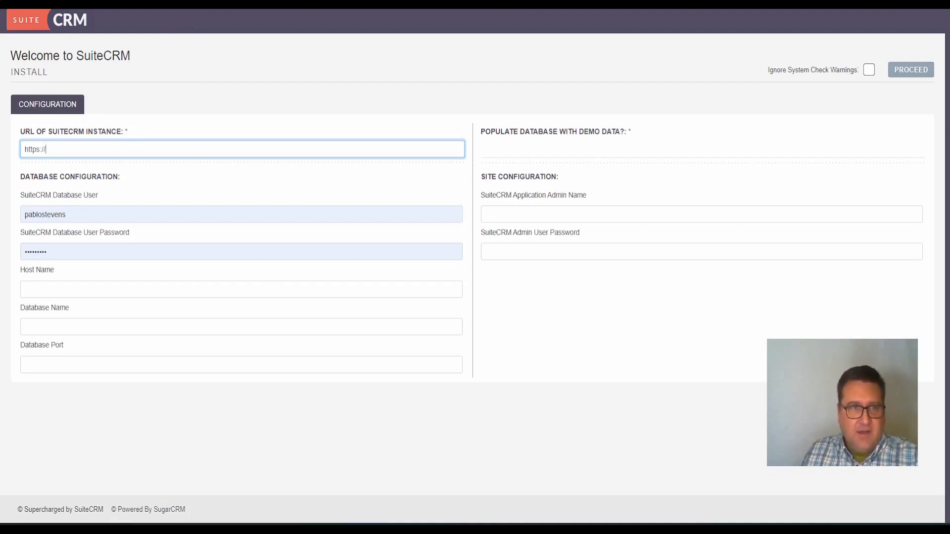
{"action": "type", "text": "testcrm.igosalesandmarketing.com"}
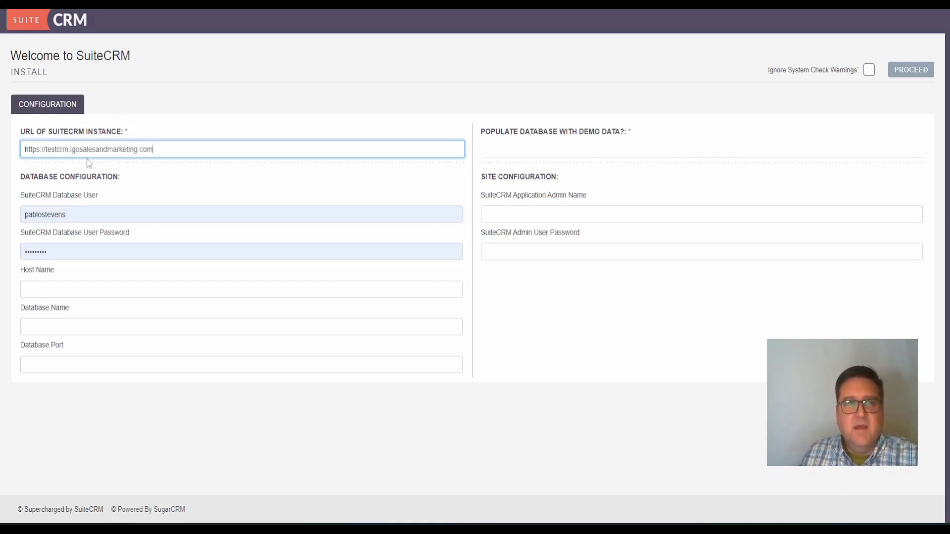
{"action": "left_click", "coordinate": [103, 220]}
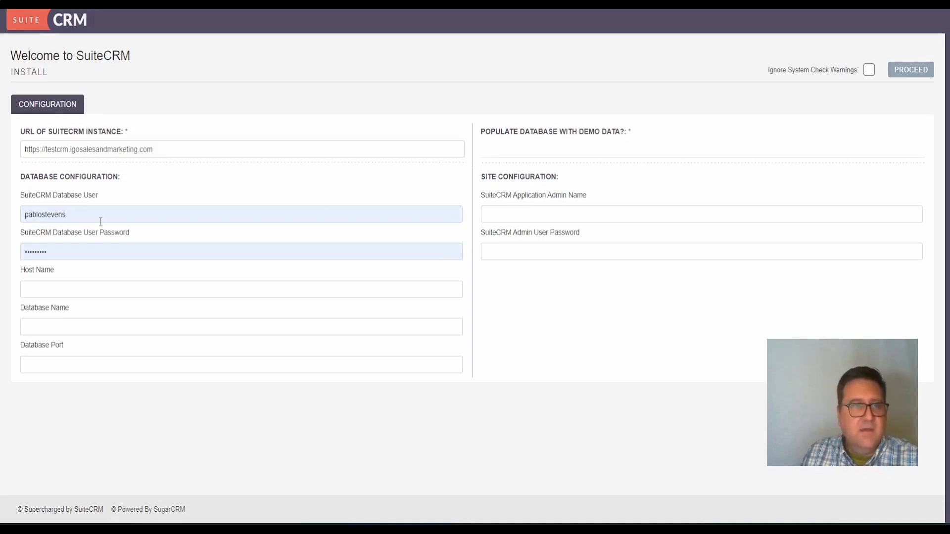
{"action": "left_click_drag", "start_coordinate": [100, 218], "coordinate": [3, 212]}
Replace the database user name and password with the pasted new credentials
{"action": "key", "text": "BackSpace"}
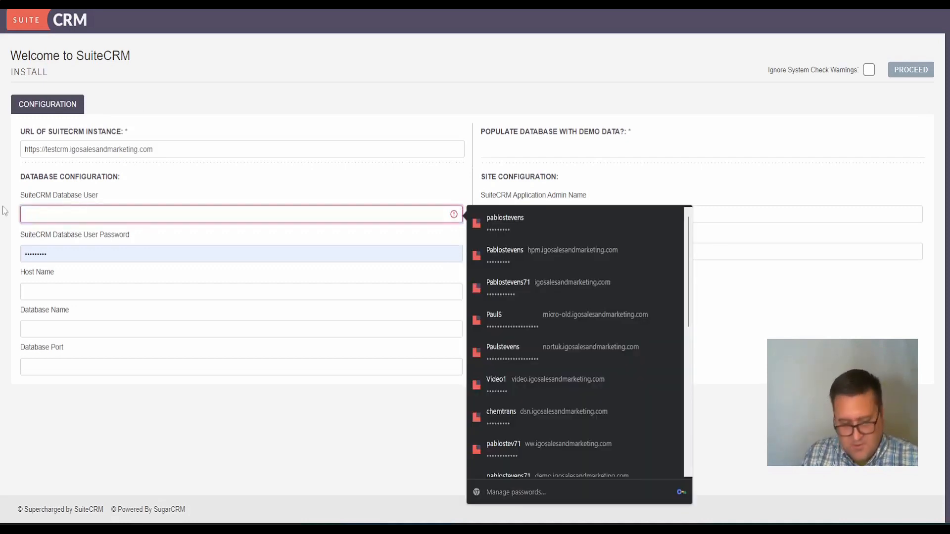
{"action": "key", "text": "ctrl+v"}
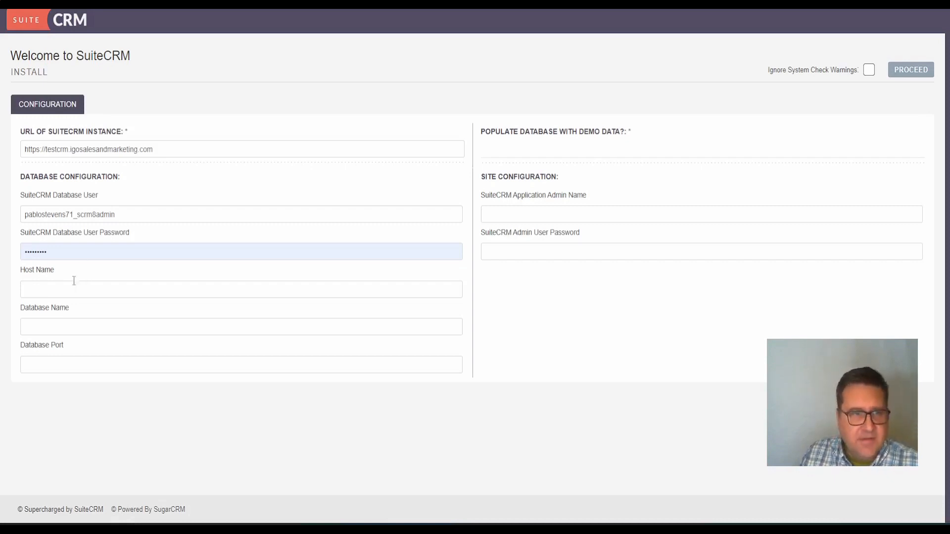
{"action": "left_click", "coordinate": [23, 254]}
{"action": "left_click_drag", "start_coordinate": [22, 254], "coordinate": [3, 257]}
{"action": "key", "text": "BackSpace"}
{"action": "key", "text": "ctrl+v"}
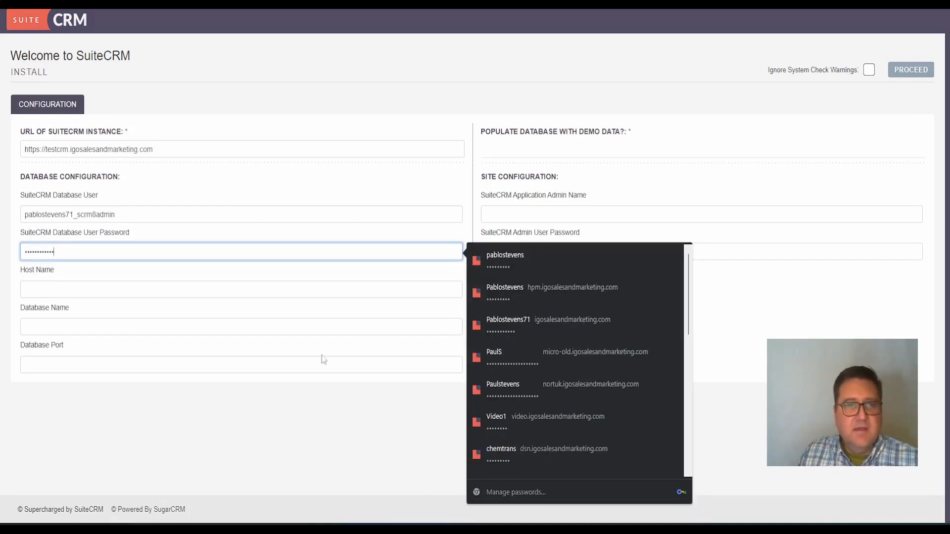
{"action": "left_click", "coordinate": [265, 433]}
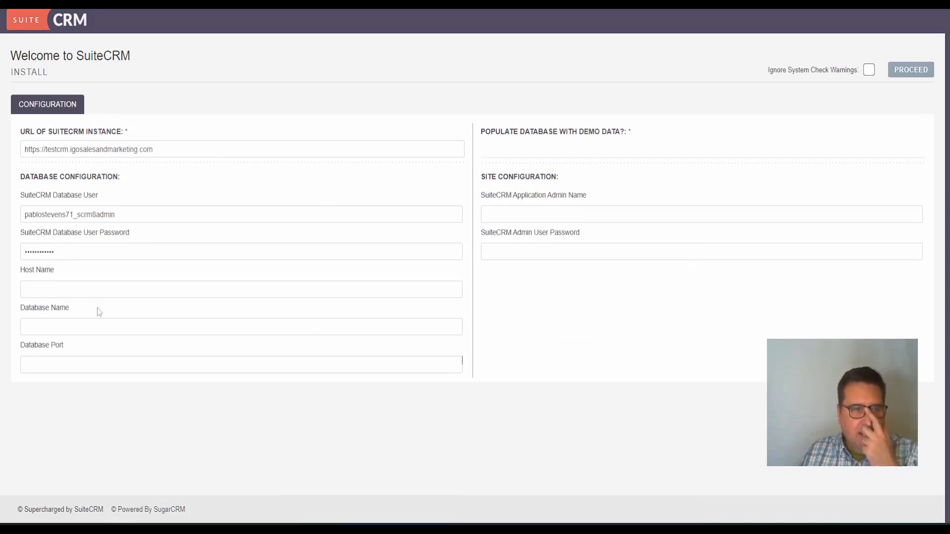
Set the database host to localhost, paste the database name, and set port 3306
{"action": "left_click", "coordinate": [79, 290]}
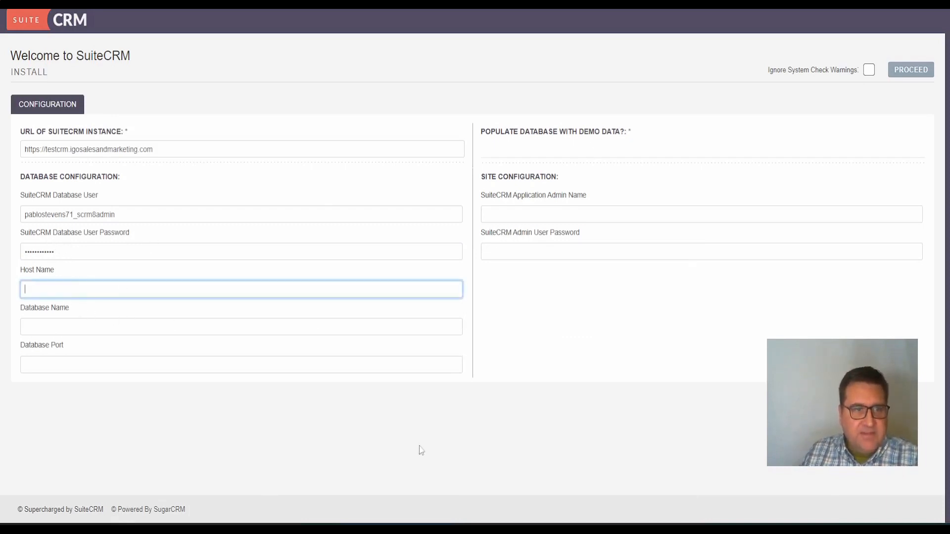
{"action": "type", "text": "localhost"}
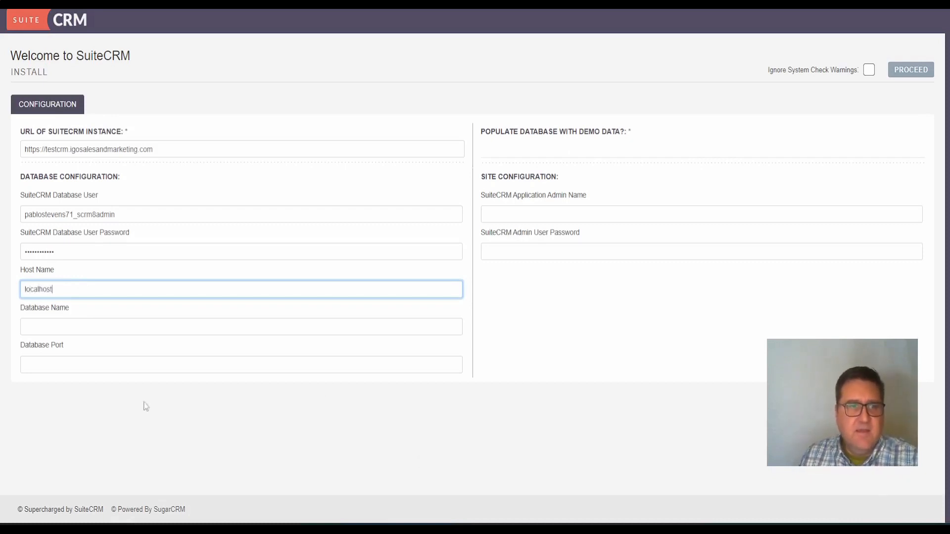
{"action": "left_click", "coordinate": [80, 328]}
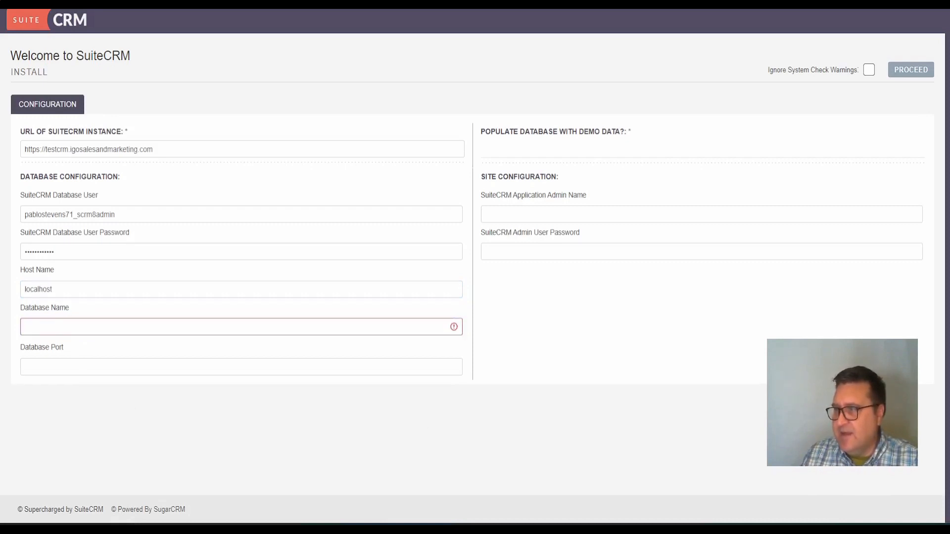
{"action": "right_click", "coordinate": [101, 331]}
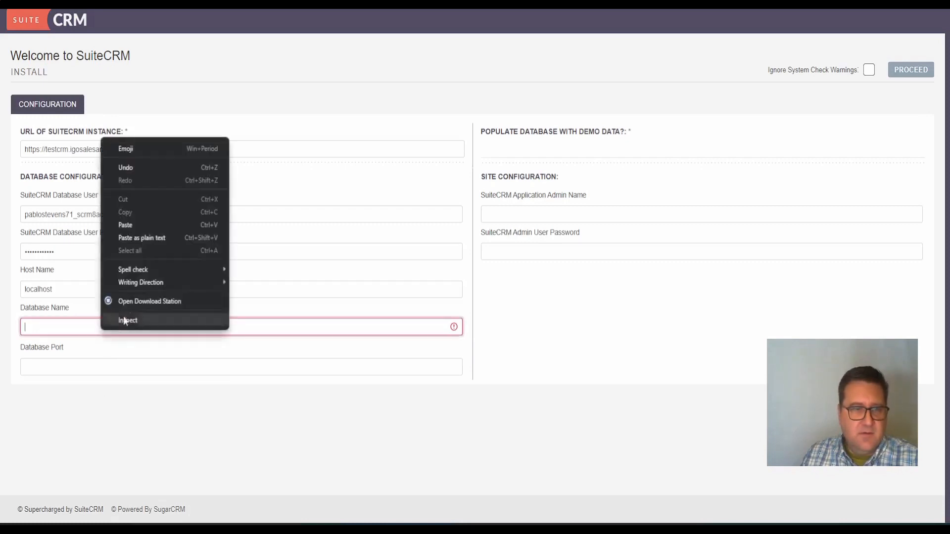
{"action": "left_click", "coordinate": [141, 221]}
{"action": "left_click", "coordinate": [194, 447]}
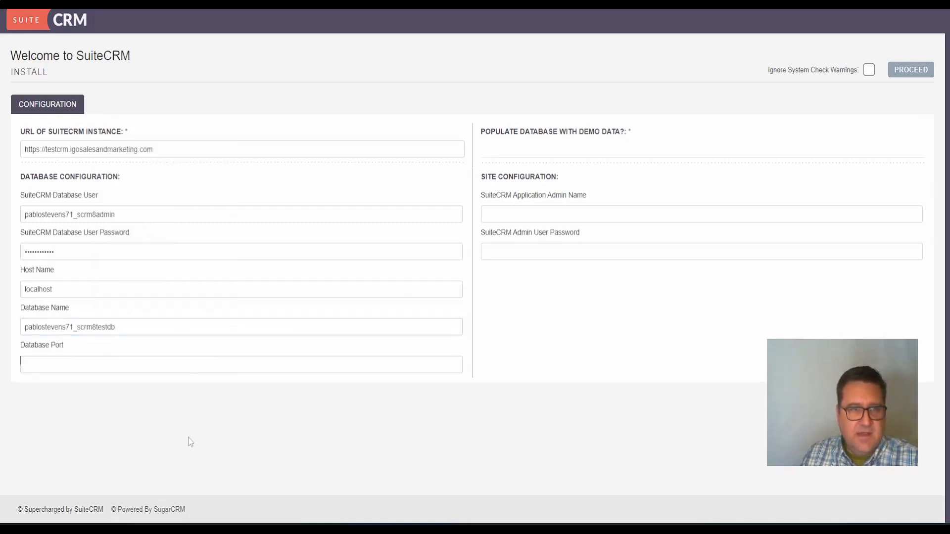
{"action": "left_click", "coordinate": [71, 369]}
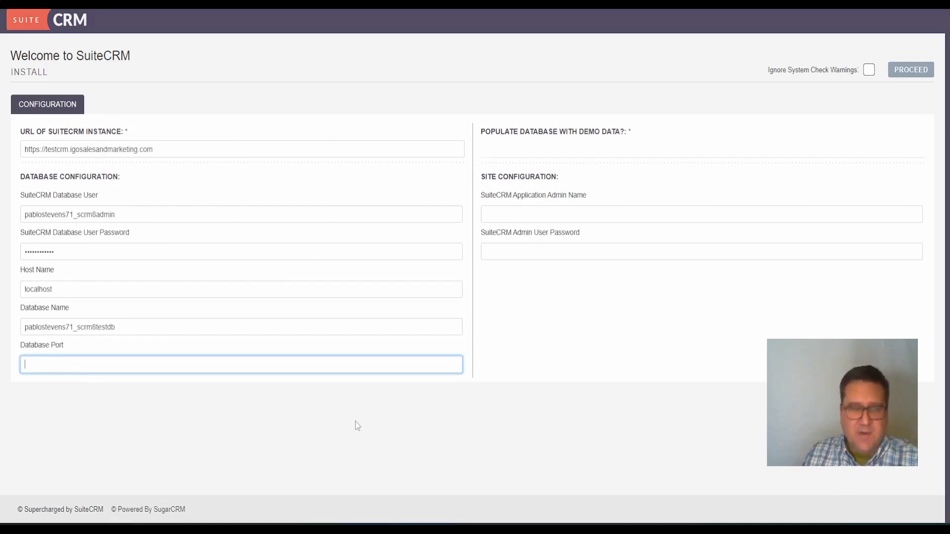
{"action": "type", "text": "3306"}
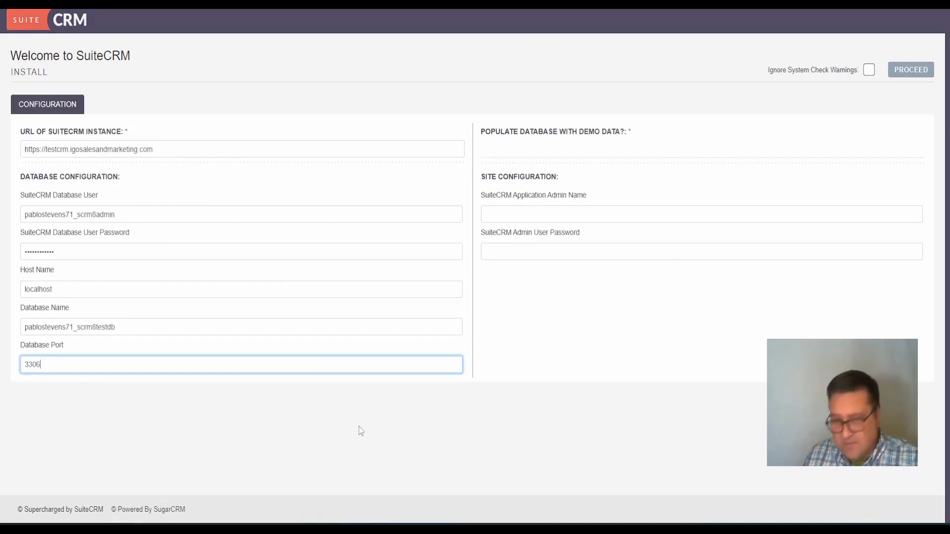
{"action": "left_click", "coordinate": [227, 454]}
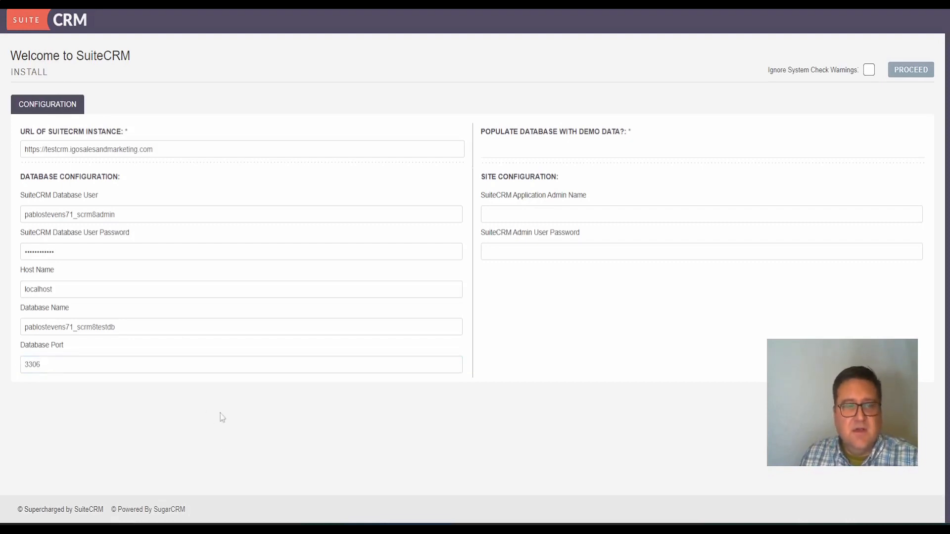
{"action": "key", "text": "ctrl+shift+Tab"}
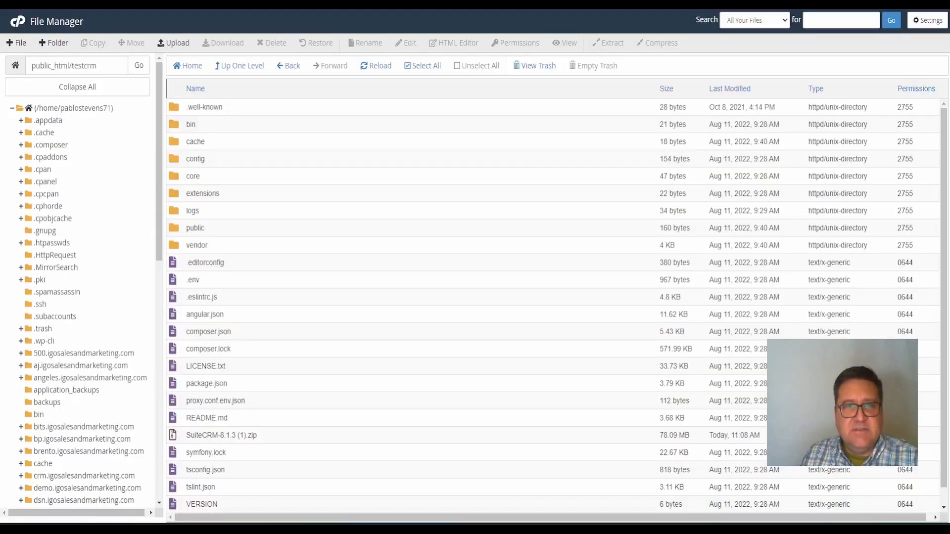
{"action": "key", "text": "ctrl+shift+Tab"}
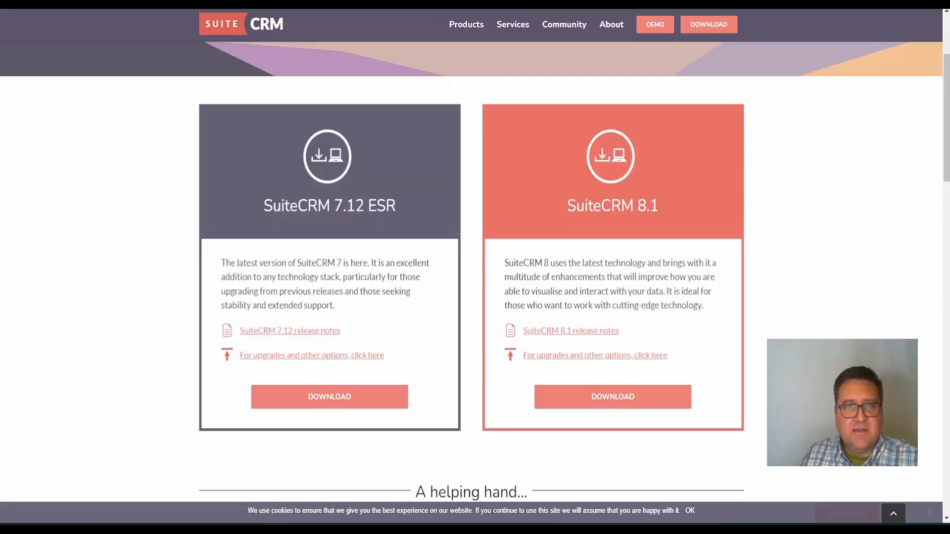
{"action": "key", "text": "ctrl+Tab"}
{"action": "key", "text": "ctrl+shift+Tab"}
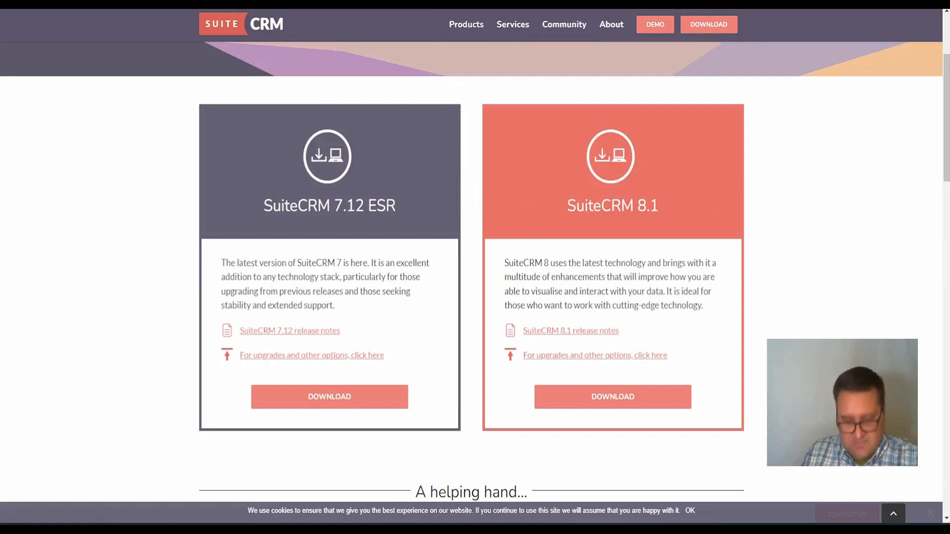
{"action": "type", "text": "install suitecrm 8"}
{"action": "key", "text": "Return"}
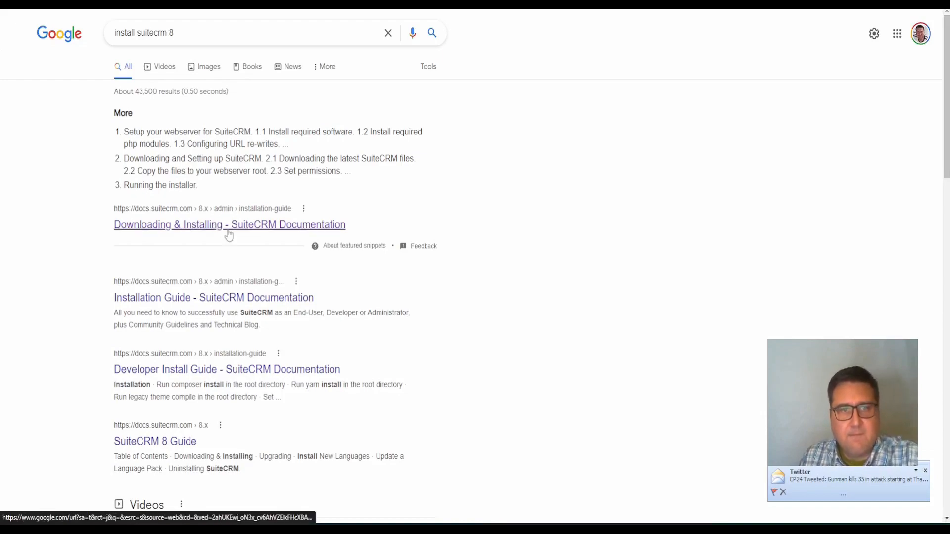
{"action": "left_click", "coordinate": [227, 230]}
{"action": "scroll", "coordinate": [266, 274], "scroll_direction": "down", "scroll_amount": 15}
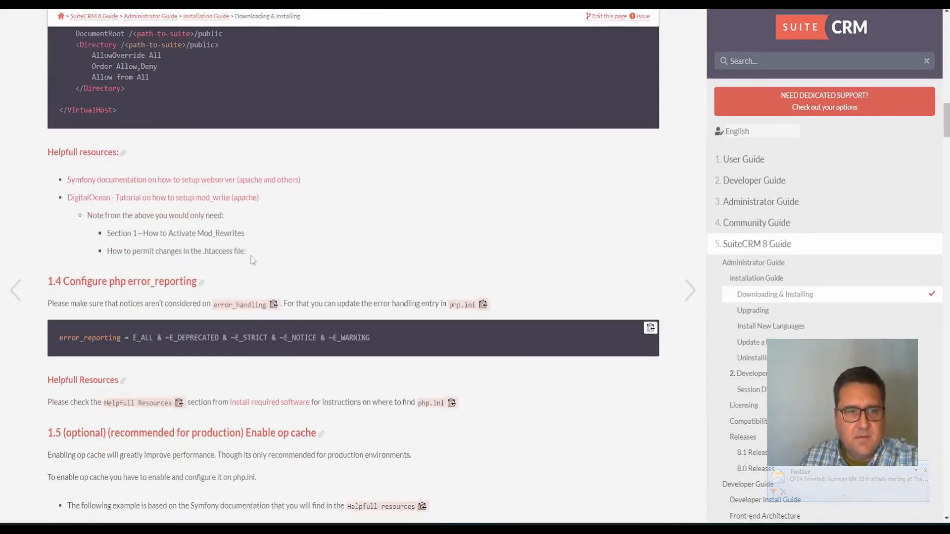
{"action": "scroll", "coordinate": [252, 253], "scroll_direction": "down", "scroll_amount": 12}
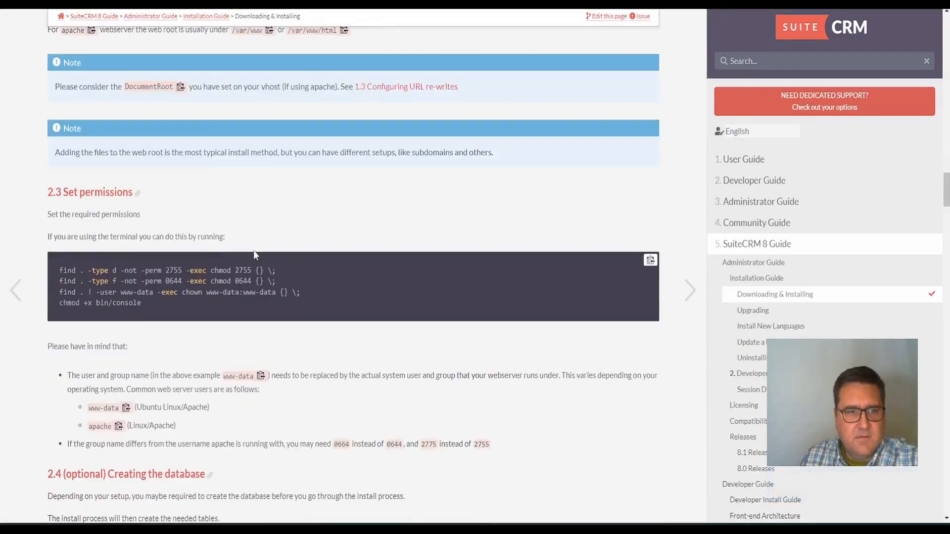
{"action": "scroll", "coordinate": [254, 250], "scroll_direction": "down", "scroll_amount": 15}
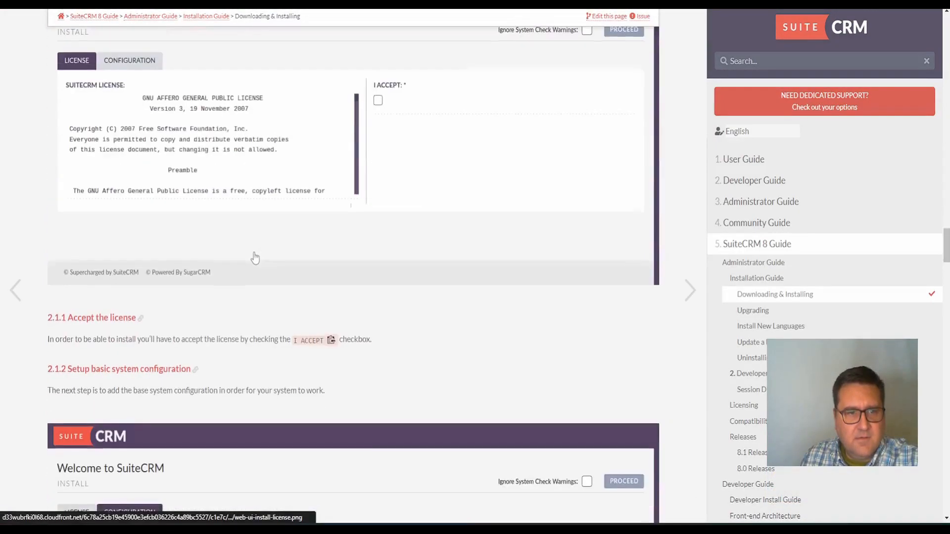
{"action": "scroll", "coordinate": [255, 258], "scroll_direction": "down", "scroll_amount": 10}
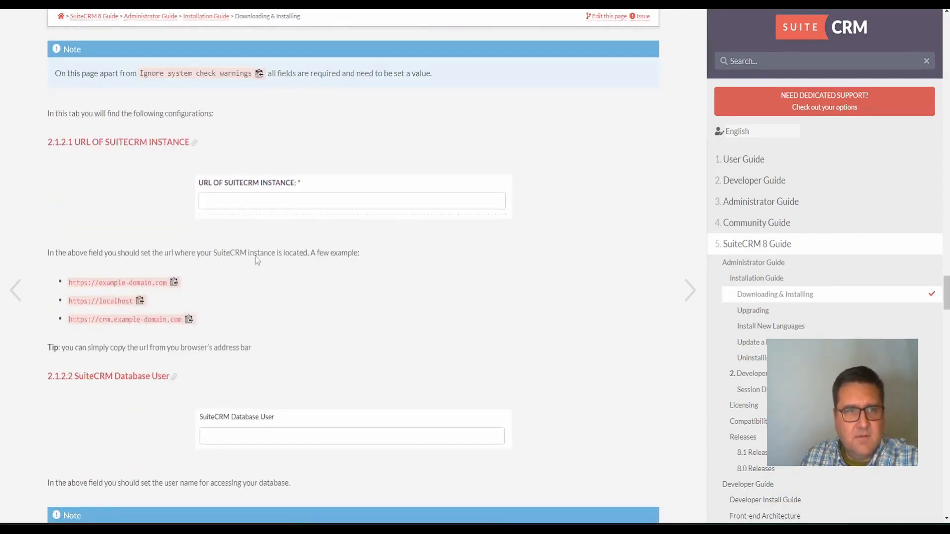
{"action": "scroll", "coordinate": [263, 253], "scroll_direction": "down", "scroll_amount": 7}
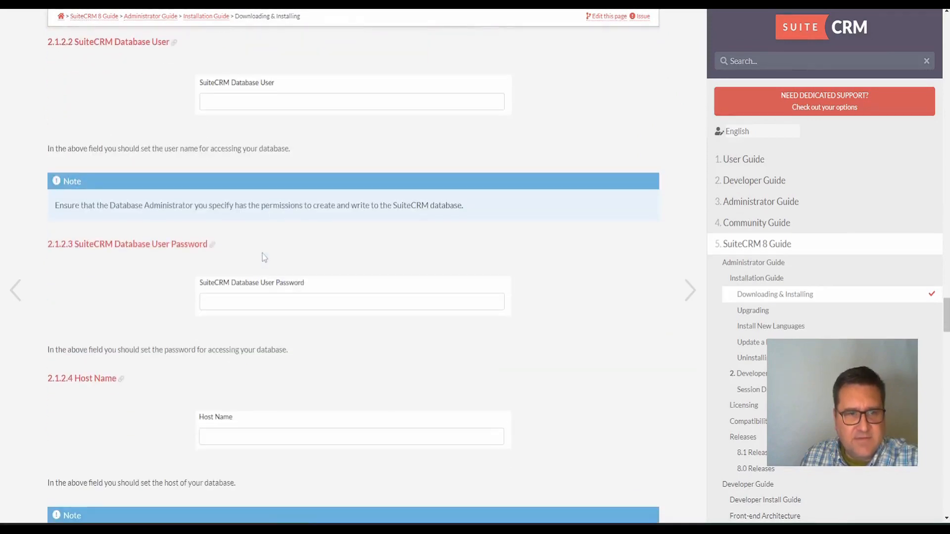
{"action": "scroll", "coordinate": [262, 253], "scroll_direction": "down", "scroll_amount": 3}
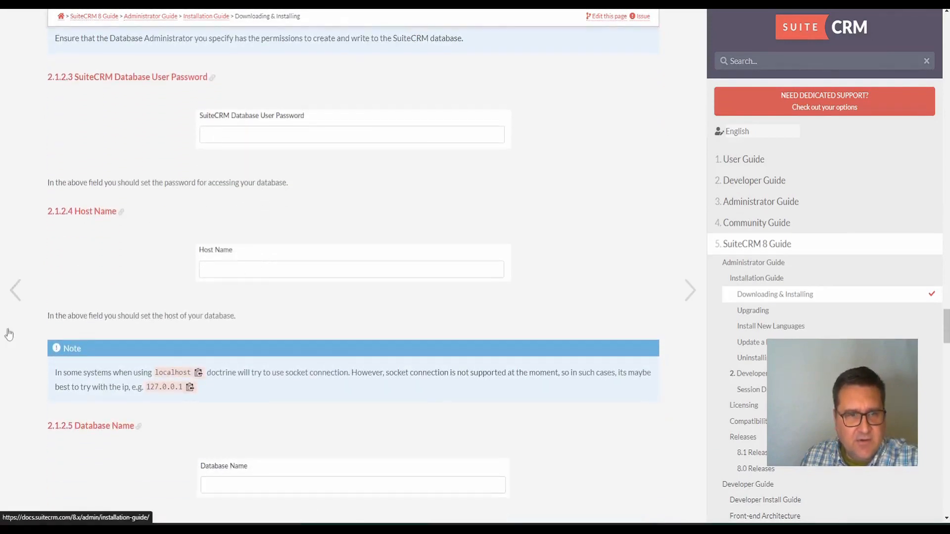
{"action": "scroll", "coordinate": [252, 322], "scroll_direction": "down", "scroll_amount": 2}
{"action": "scroll", "coordinate": [265, 340], "scroll_direction": "down", "scroll_amount": 3}
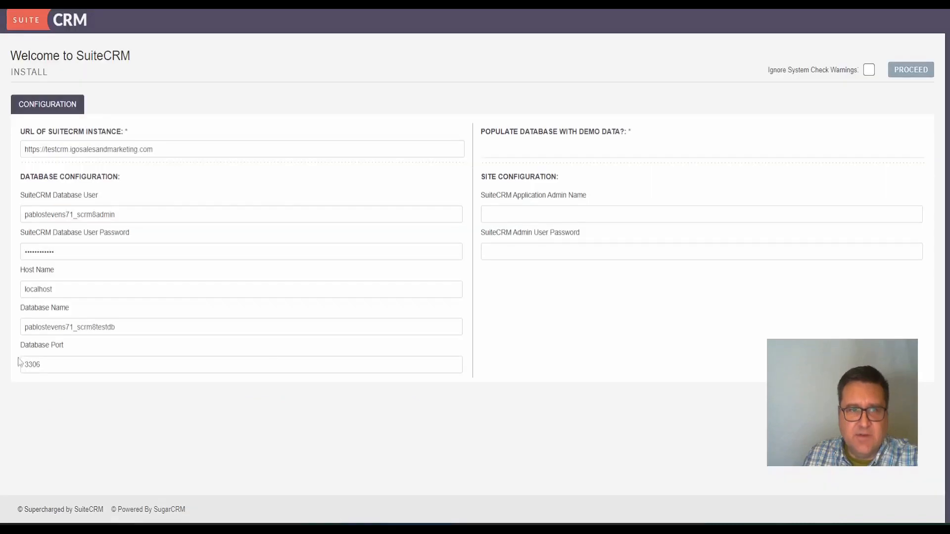
Paste the site admin name and admin user password into the installer
{"action": "left_click", "coordinate": [489, 214]}
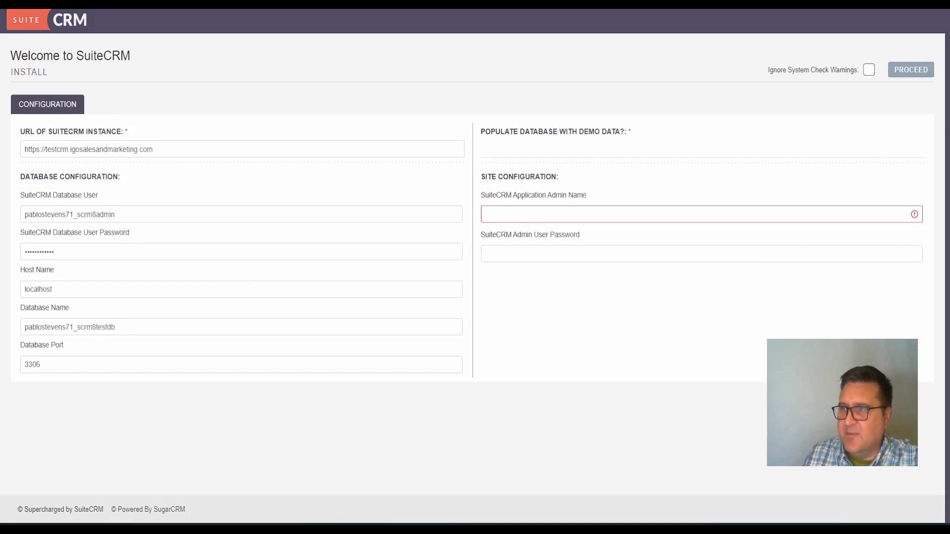
{"action": "right_click", "coordinate": [522, 215]}
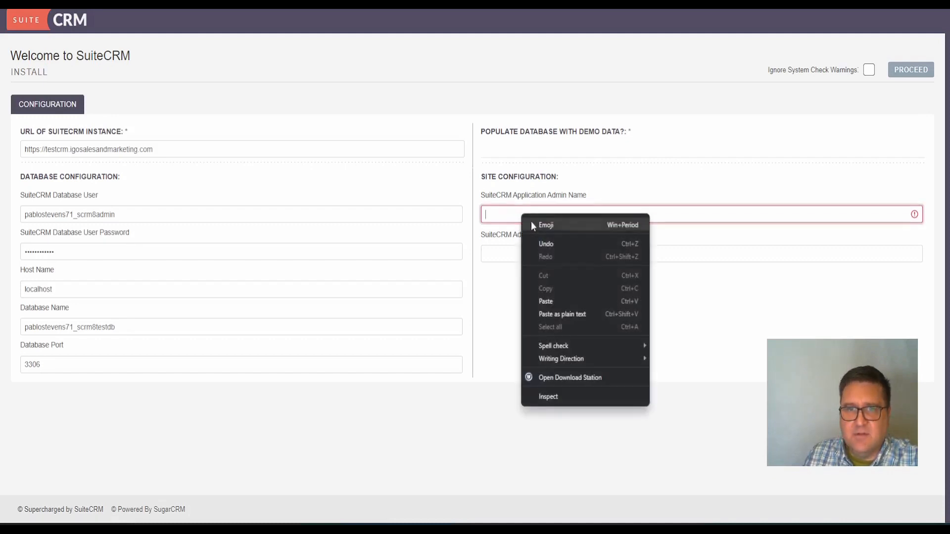
{"action": "left_click", "coordinate": [562, 301]}
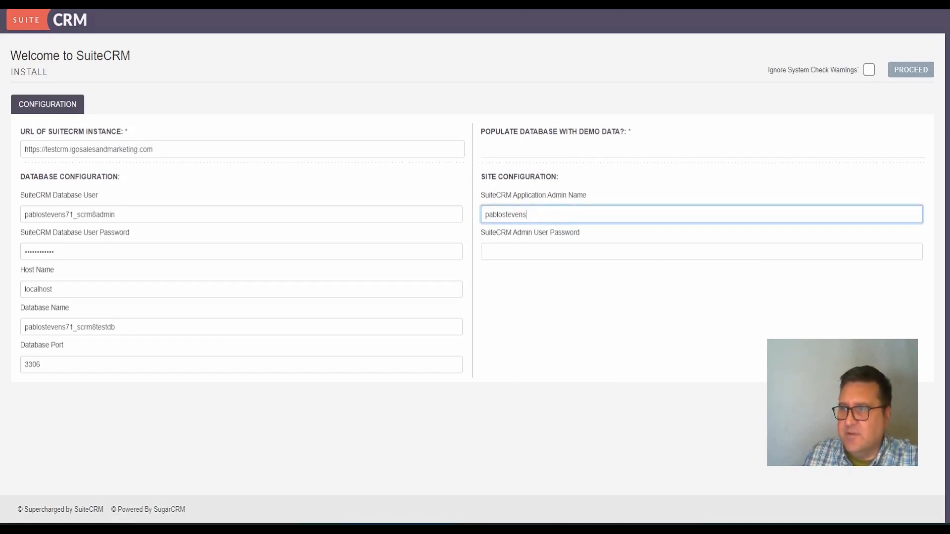
{"action": "key", "text": "alt+Tab"}
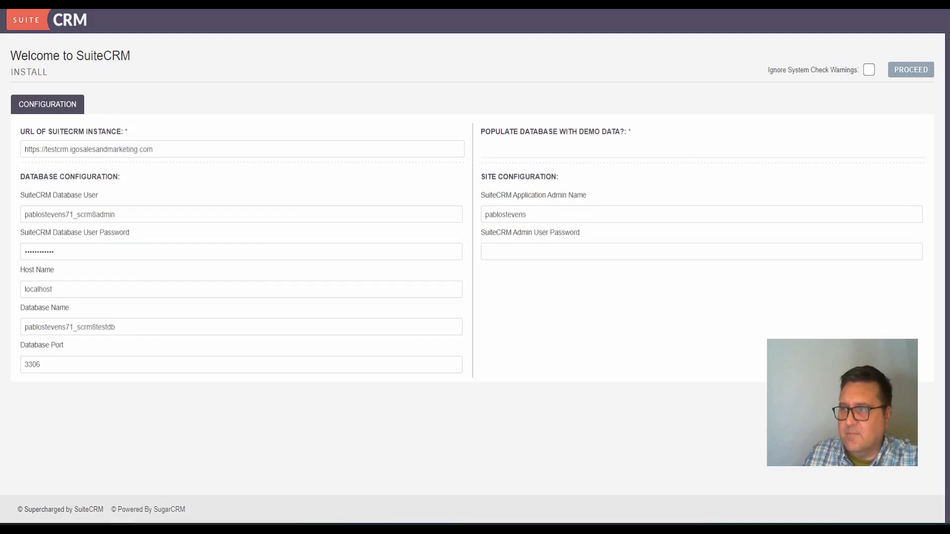
{"action": "right_click", "coordinate": [556, 253]}
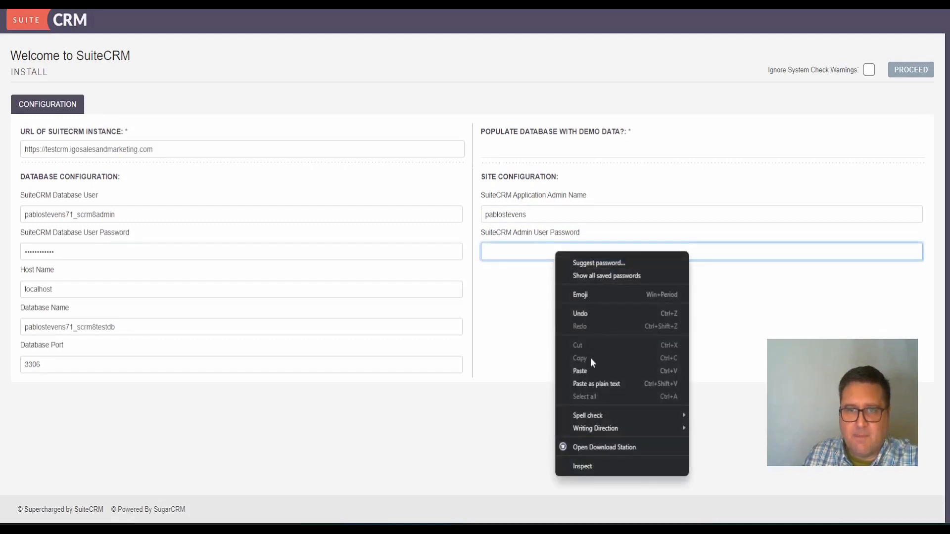
{"action": "left_click", "coordinate": [593, 371]}
{"action": "left_click", "coordinate": [623, 357]}
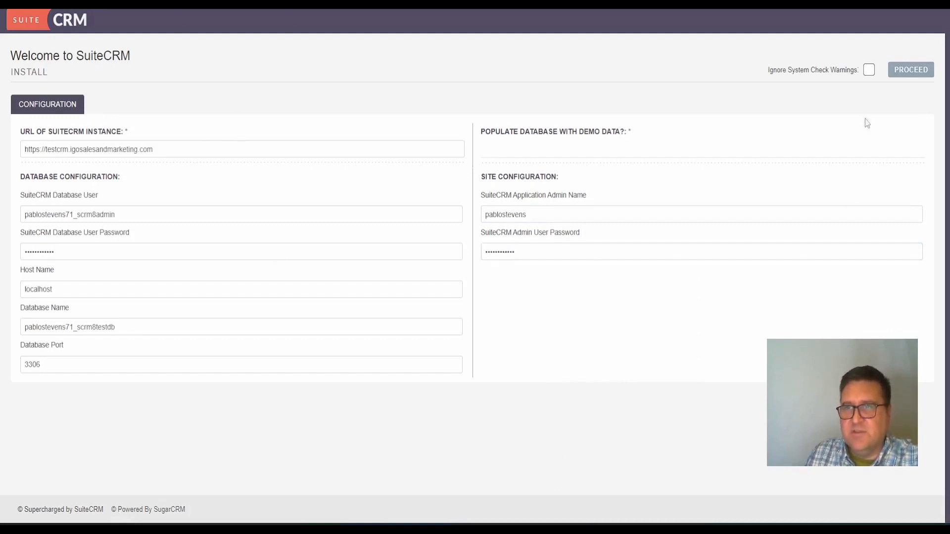
Set Populate Database with Demo Data to Yes
{"action": "left_click", "coordinate": [911, 71]}
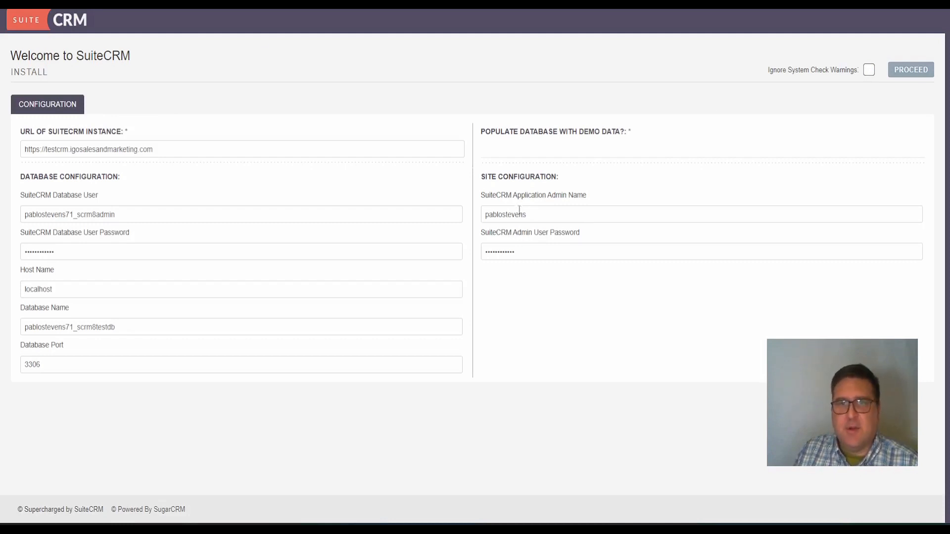
{"action": "left_click", "coordinate": [504, 151]}
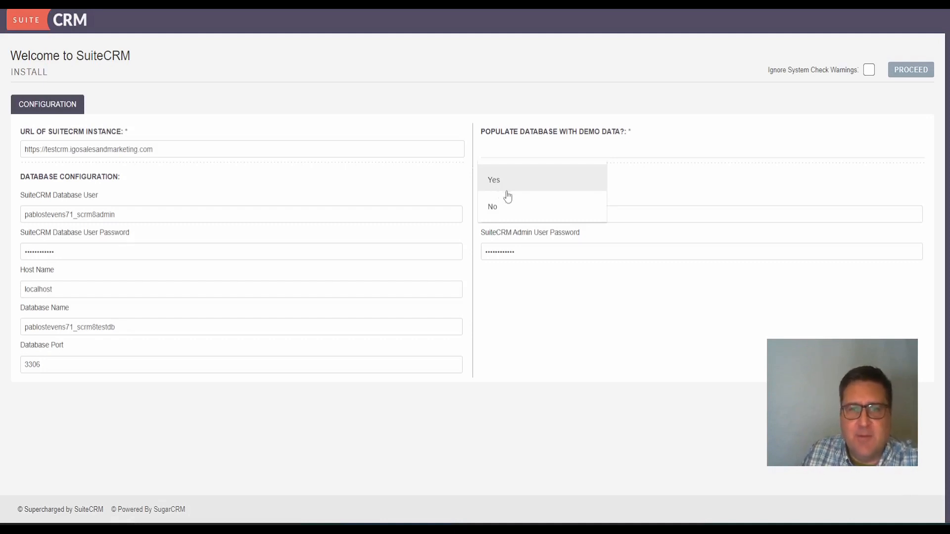
{"action": "left_click", "coordinate": [508, 190]}
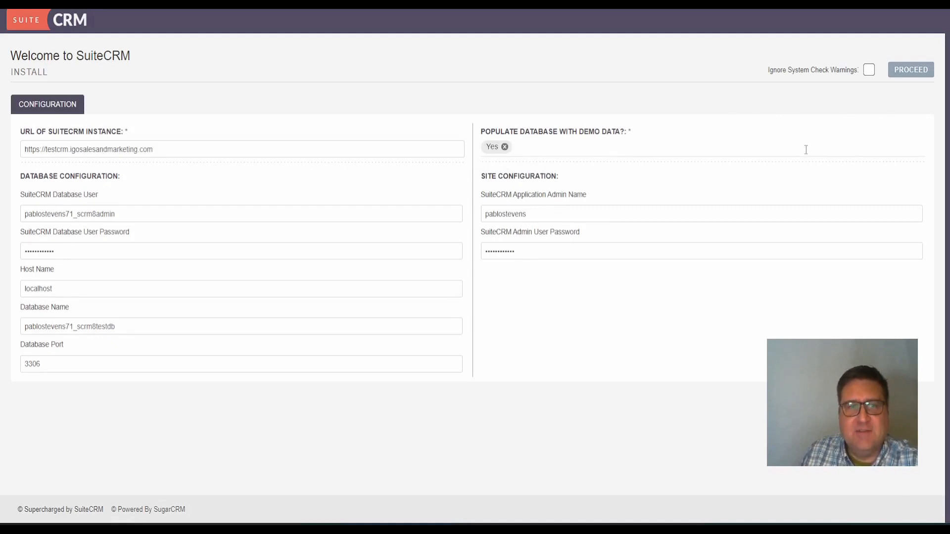
Proceed with the installer settings and review the System Check results, including the Upload File Size warning
{"action": "left_click", "coordinate": [909, 79]}
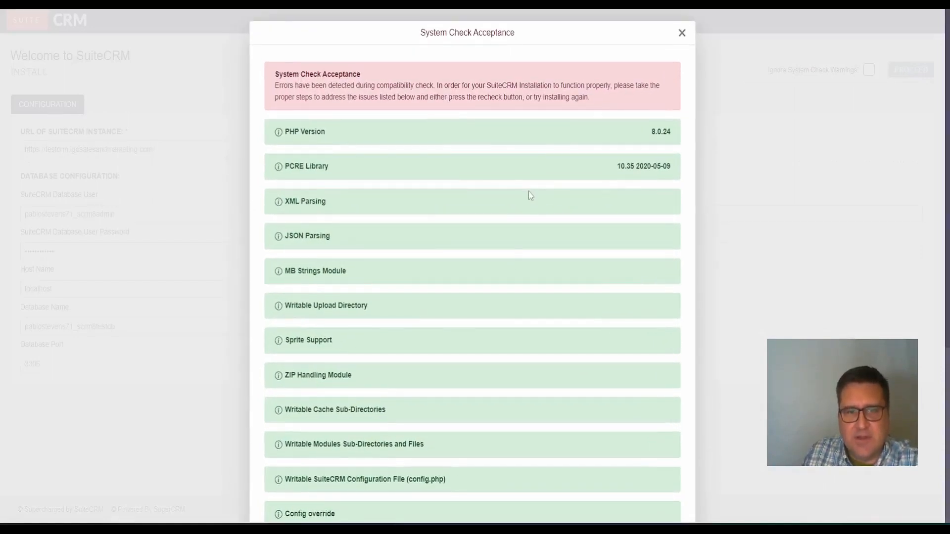
{"action": "scroll", "coordinate": [534, 212], "scroll_direction": "down", "scroll_amount": 5}
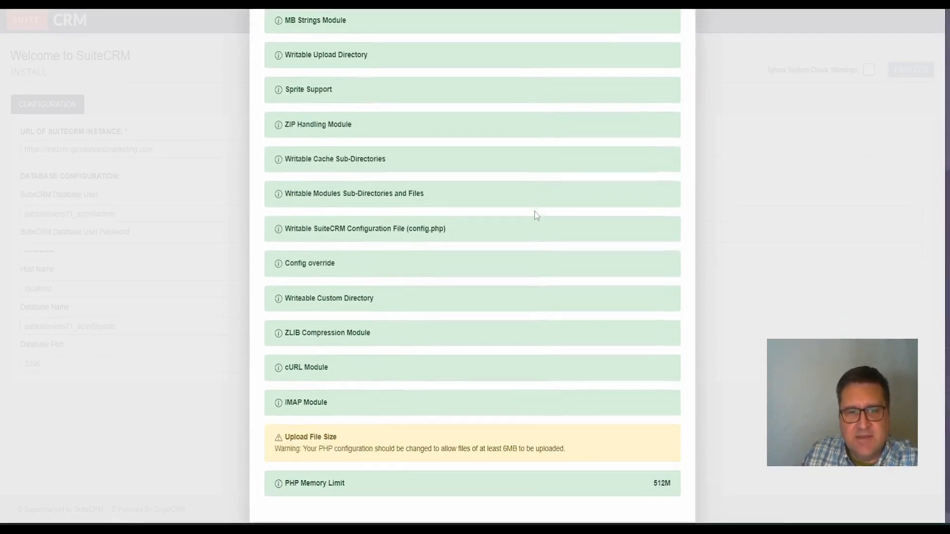
{"action": "scroll", "coordinate": [535, 212], "scroll_direction": "down", "scroll_amount": 1}
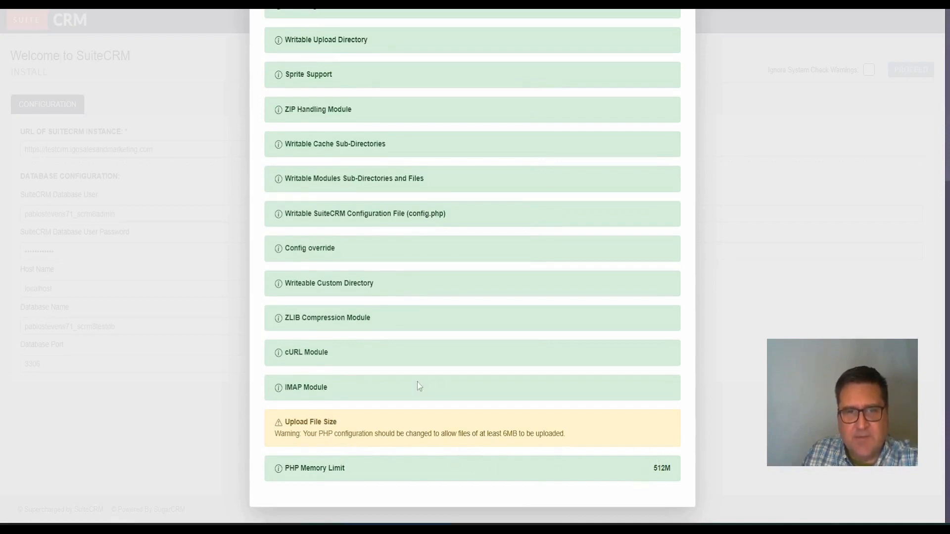
{"action": "scroll", "coordinate": [417, 384], "scroll_direction": "up", "scroll_amount": 5}
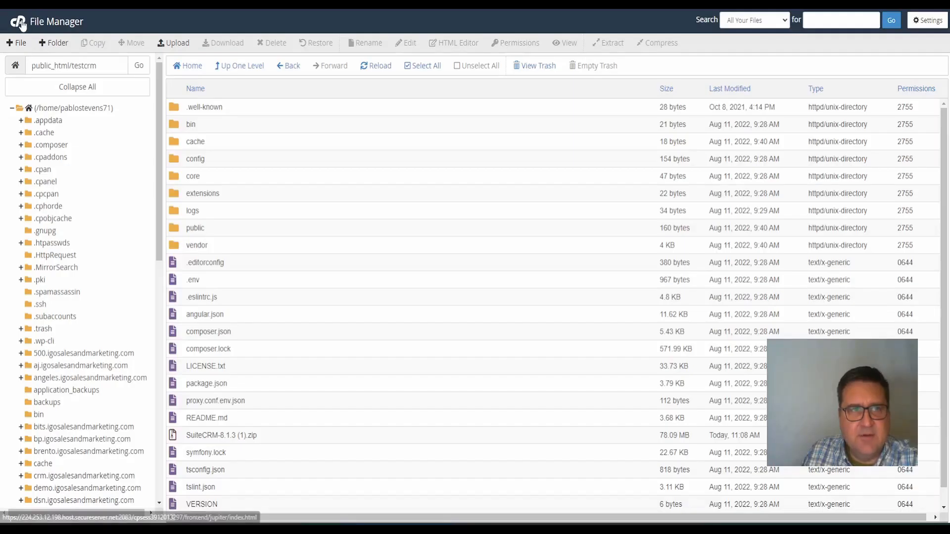
Check in MultiPHP Manager that testcrm.igosalesandmarketing.com runs PHP 8.0
{"action": "left_click", "coordinate": [21, 21]}
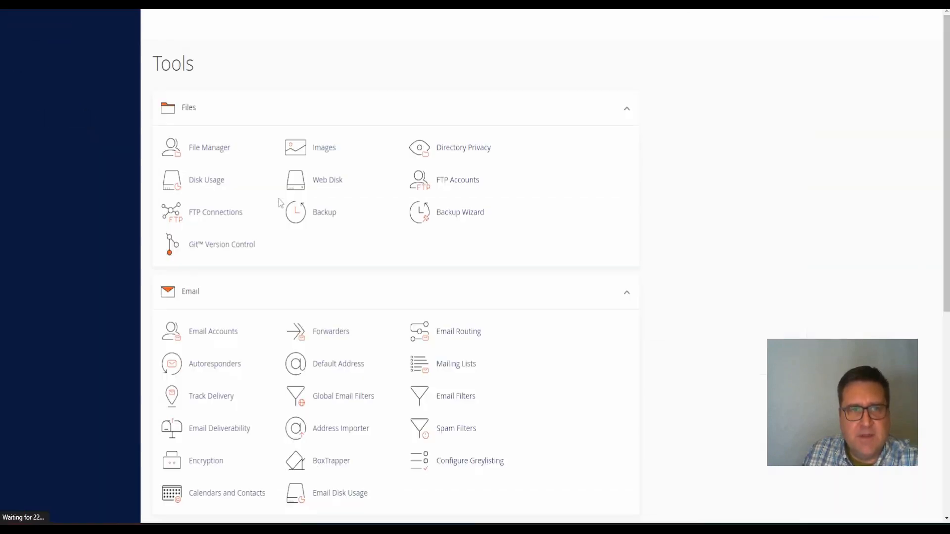
{"action": "scroll", "coordinate": [283, 230], "scroll_direction": "down", "scroll_amount": 8}
{"action": "scroll", "coordinate": [283, 231], "scroll_direction": "down", "scroll_amount": 10}
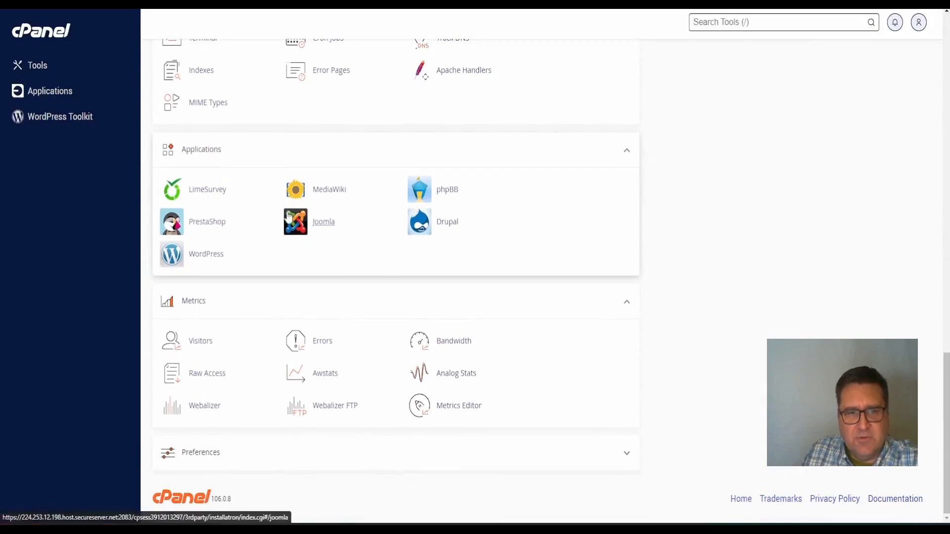
{"action": "scroll", "coordinate": [405, 257], "scroll_direction": "up", "scroll_amount": 3}
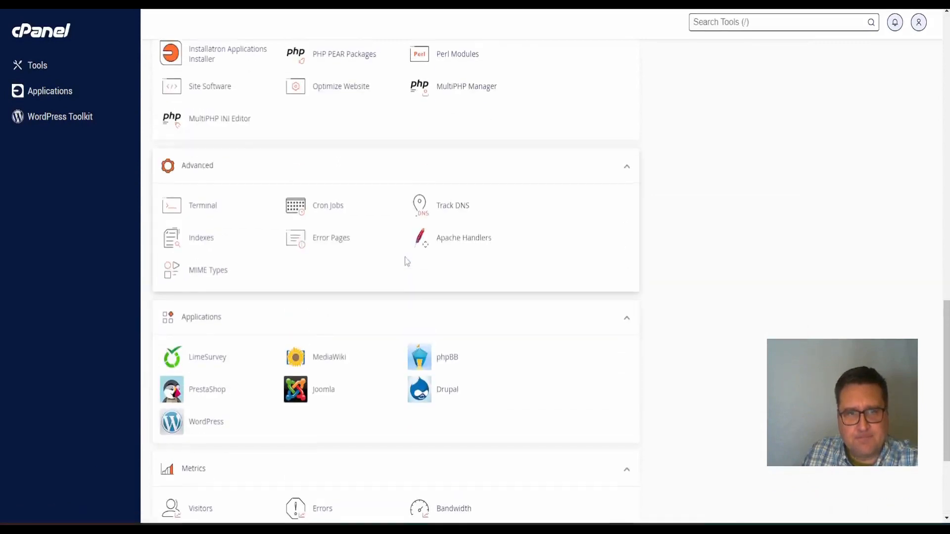
{"action": "scroll", "coordinate": [405, 257], "scroll_direction": "up", "scroll_amount": 3}
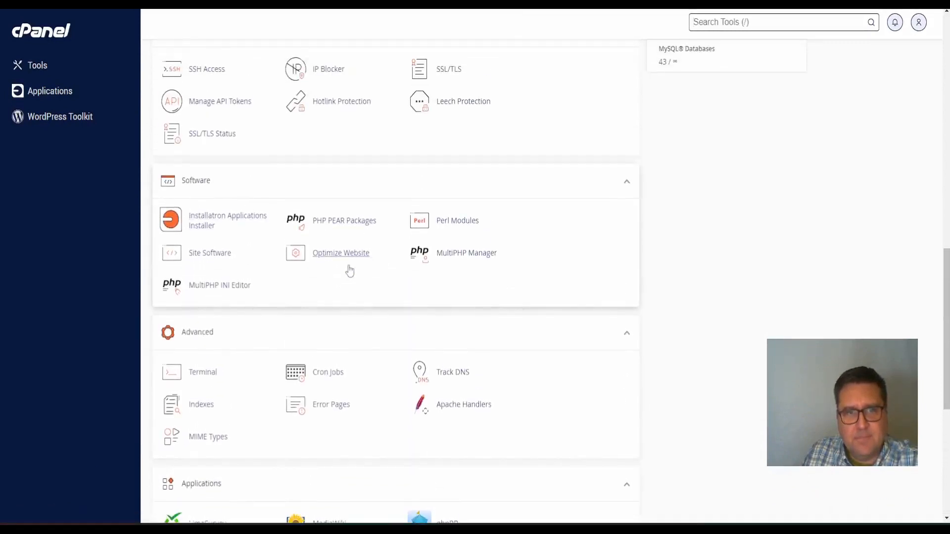
{"action": "left_click", "coordinate": [467, 262]}
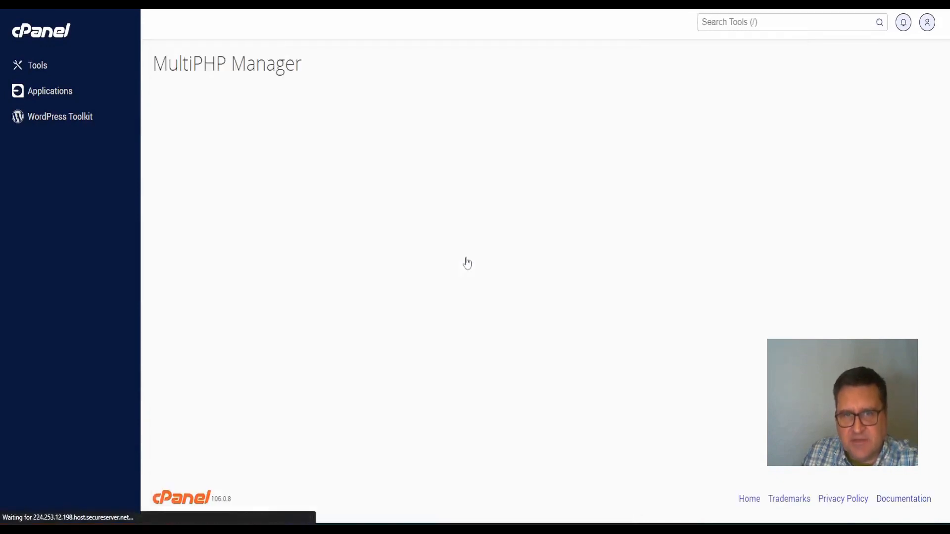
{"action": "scroll", "coordinate": [463, 269], "scroll_direction": "down", "scroll_amount": 2}
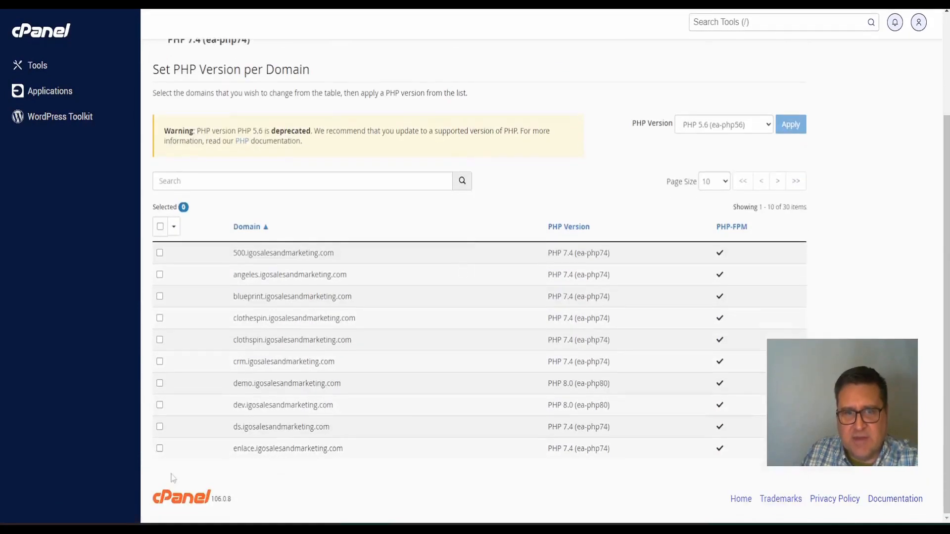
{"action": "left_click", "coordinate": [778, 182]}
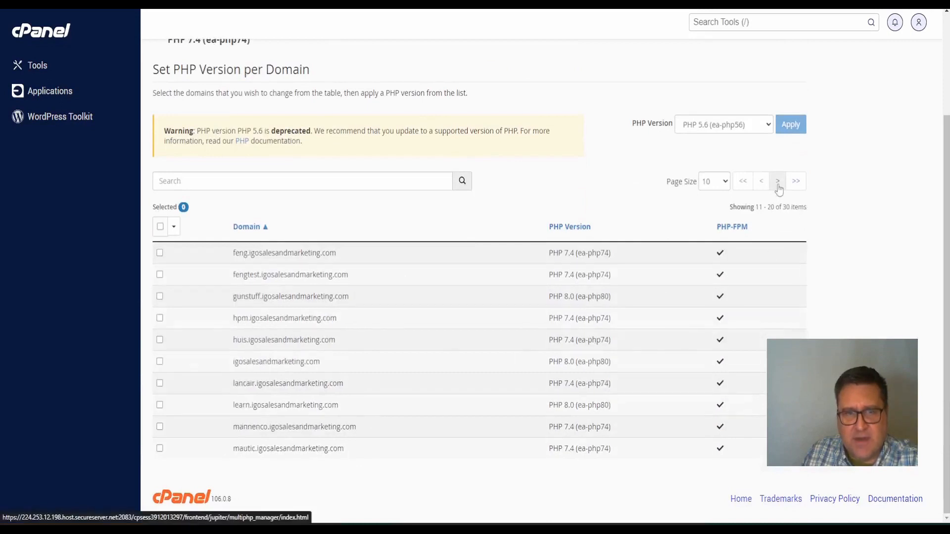
{"action": "left_click", "coordinate": [778, 182]}
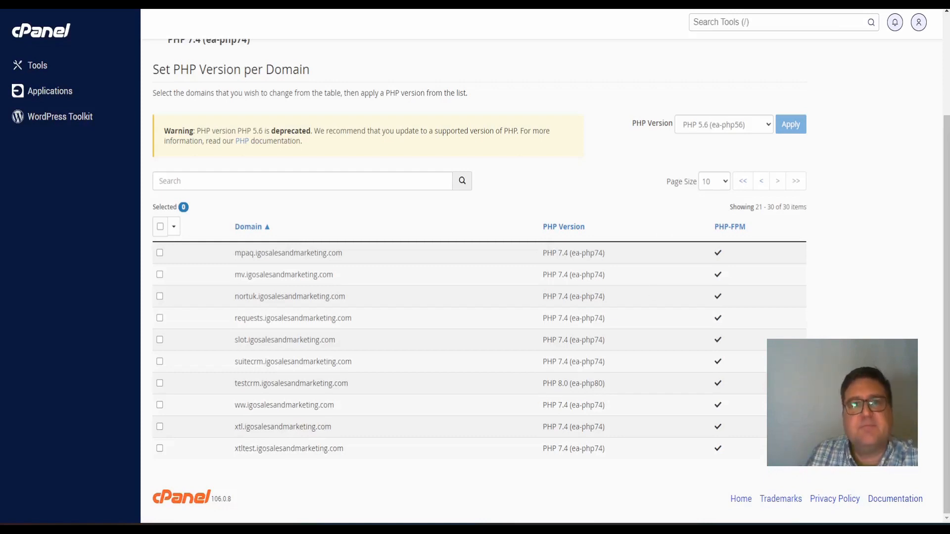
Return to the cPanel tools home and open the MultiPHP INI Editor
{"action": "left_click", "coordinate": [49, 32]}
{"action": "scroll", "coordinate": [349, 211], "scroll_direction": "down", "scroll_amount": 10}
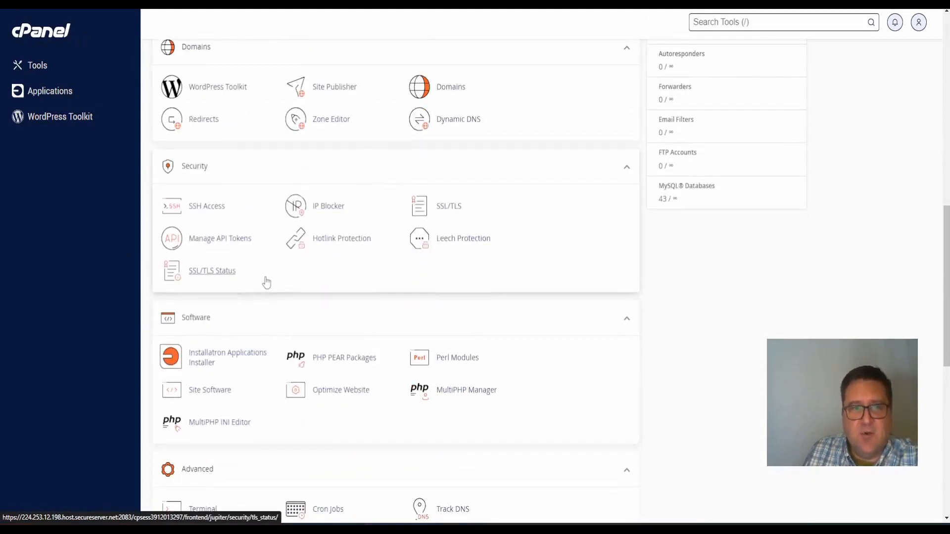
{"action": "scroll", "coordinate": [267, 283], "scroll_direction": "up", "scroll_amount": 3}
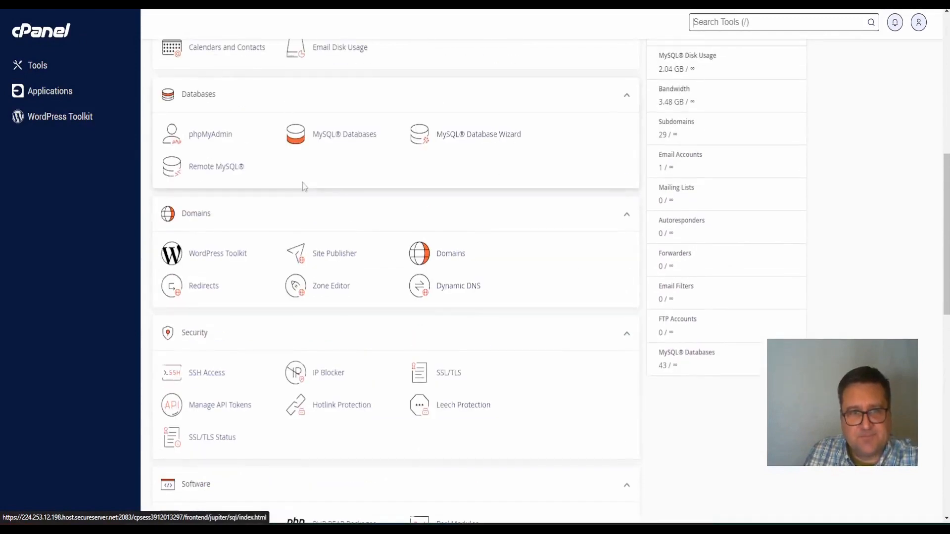
{"action": "scroll", "coordinate": [319, 140], "scroll_direction": "up", "scroll_amount": 1}
{"action": "scroll", "coordinate": [318, 162], "scroll_direction": "down", "scroll_amount": 5}
{"action": "scroll", "coordinate": [435, 374], "scroll_direction": "down", "scroll_amount": 1}
{"action": "scroll", "coordinate": [434, 371], "scroll_direction": "up", "scroll_amount": 1}
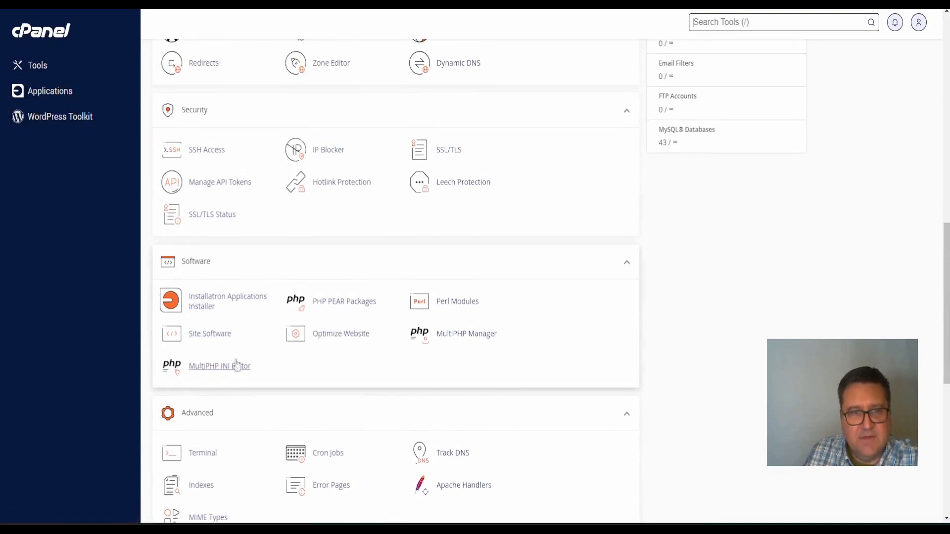
{"action": "left_click", "coordinate": [218, 367]}
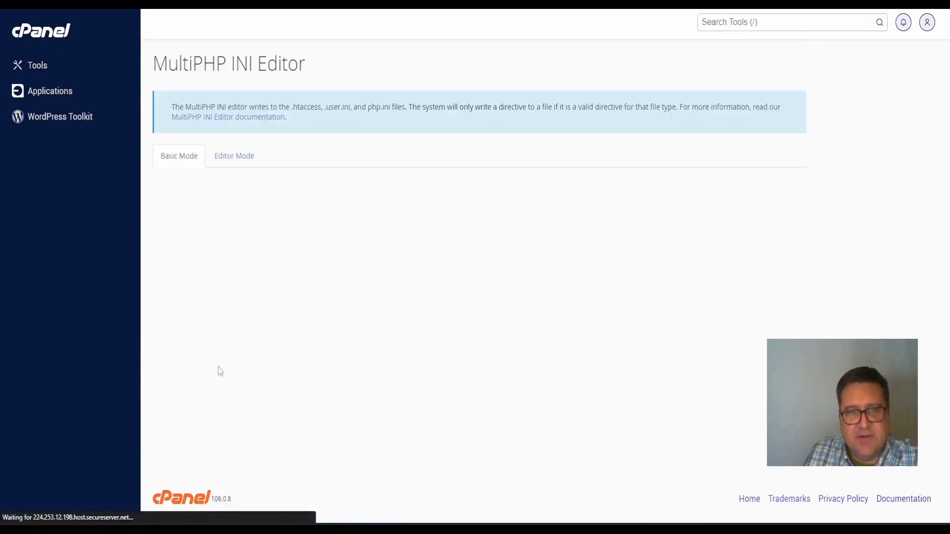
Load testcrm.igosalesandmarketing.com in Basic Mode and review its directives, showing upload_max_filesize 2M and post_max_size 8M
{"action": "left_click", "coordinate": [265, 227]}
{"action": "scroll", "coordinate": [265, 353], "scroll_direction": "down", "scroll_amount": 6}
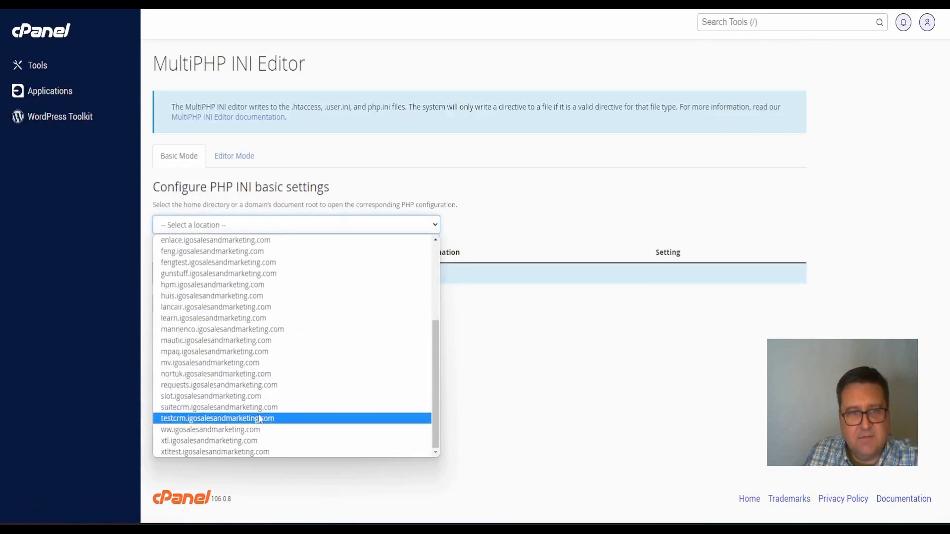
{"action": "left_click", "coordinate": [260, 420]}
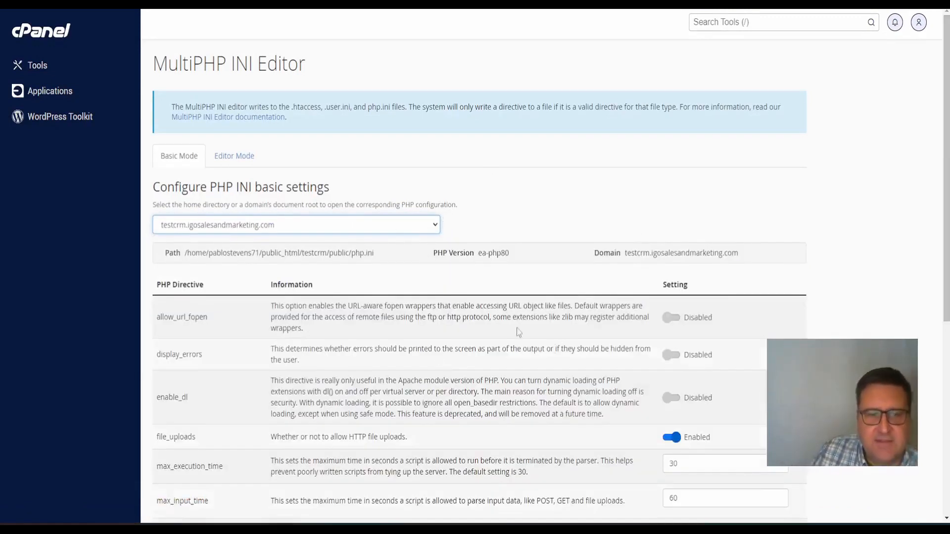
{"action": "scroll", "coordinate": [546, 176], "scroll_direction": "down", "scroll_amount": 2}
{"action": "scroll", "coordinate": [569, 123], "scroll_direction": "down", "scroll_amount": 1}
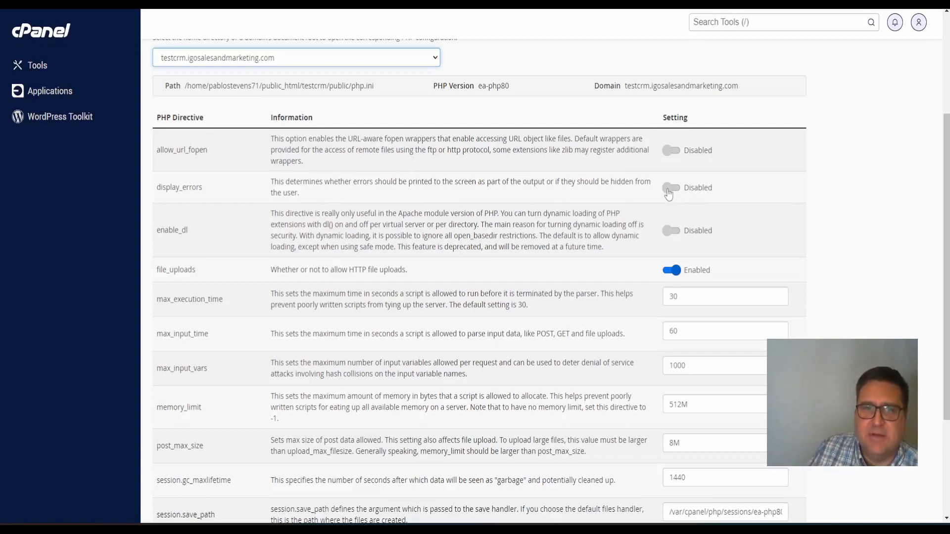
{"action": "scroll", "coordinate": [668, 193], "scroll_direction": "down", "scroll_amount": 1}
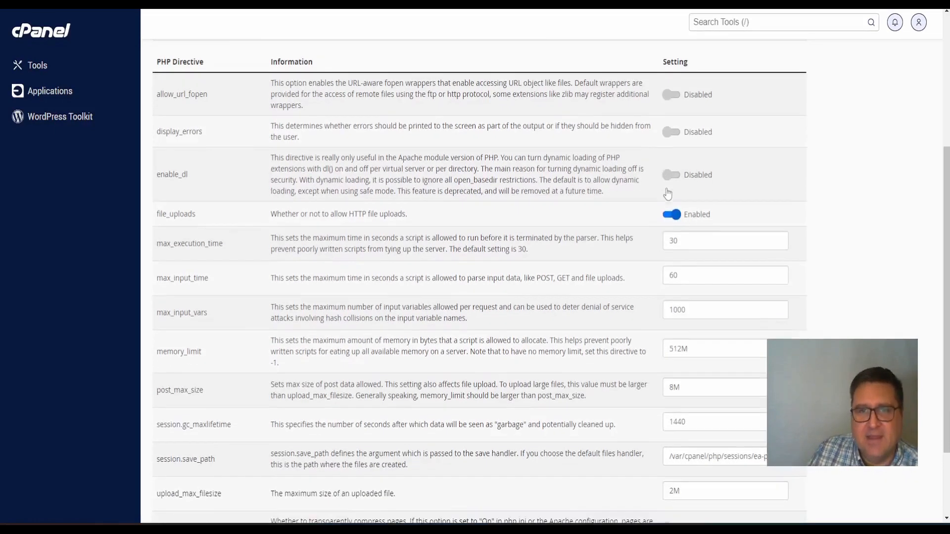
{"action": "scroll", "coordinate": [668, 180], "scroll_direction": "down", "scroll_amount": 1}
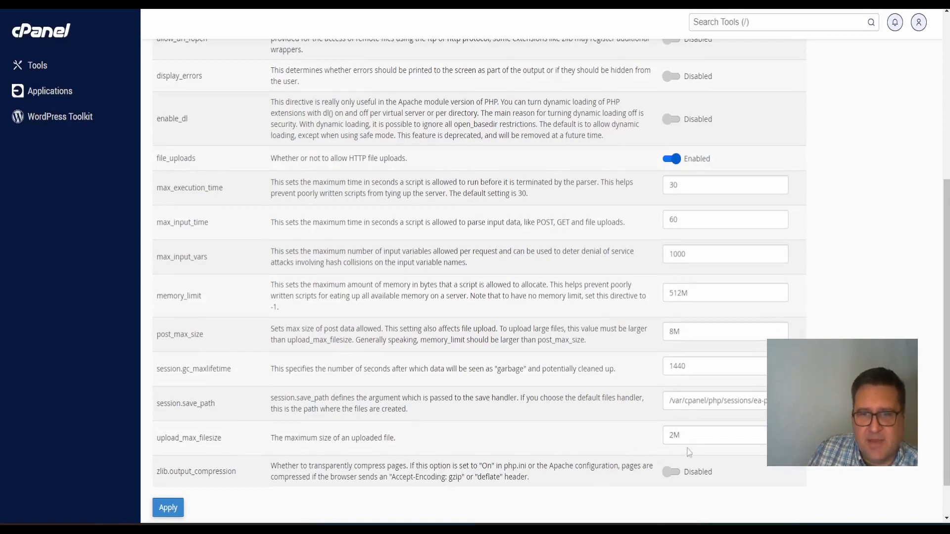
Set upload_max_filesize and post_max_size to 32M, max_execution_time 300, max_input_time 600, and apply
{"action": "left_click", "coordinate": [669, 436]}
{"action": "type", "text": "3"}
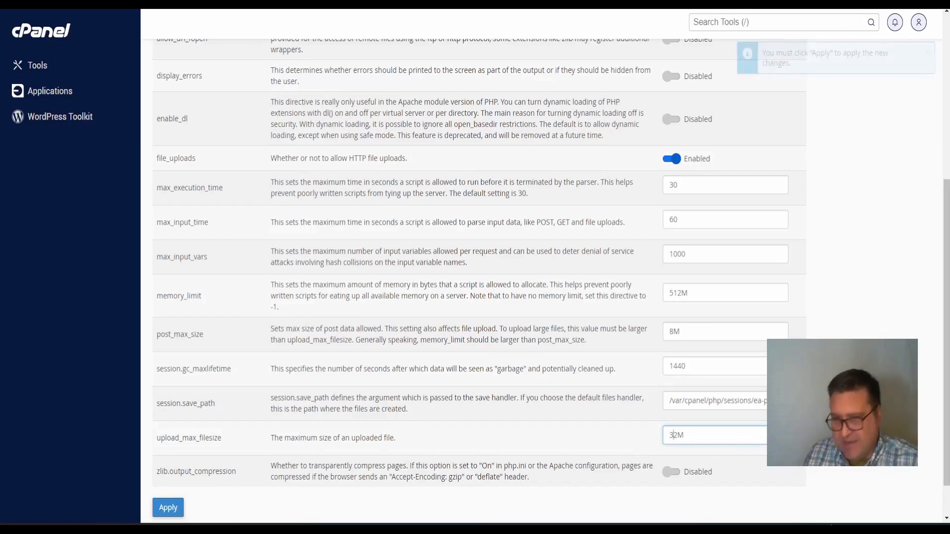
{"action": "left_click_drag", "start_coordinate": [669, 332], "coordinate": [672, 332]}
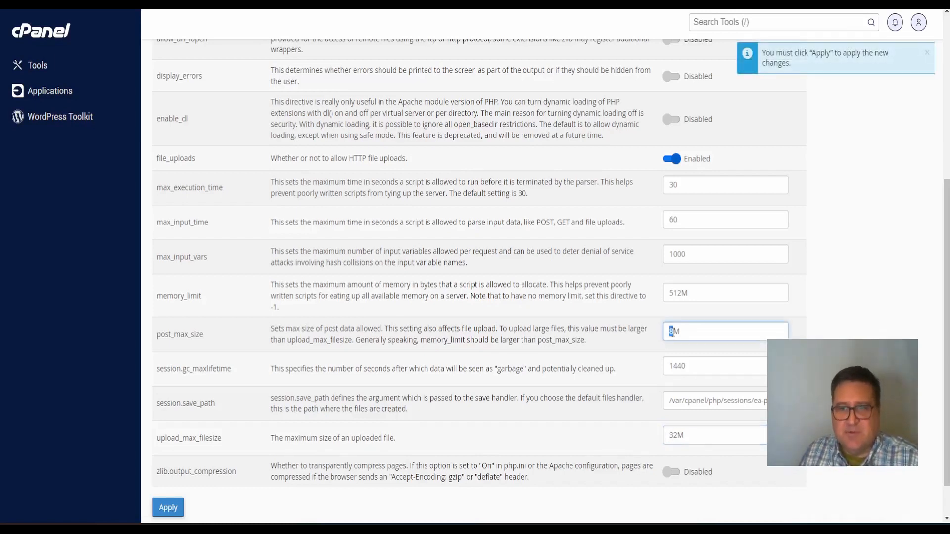
{"action": "type", "text": "32"}
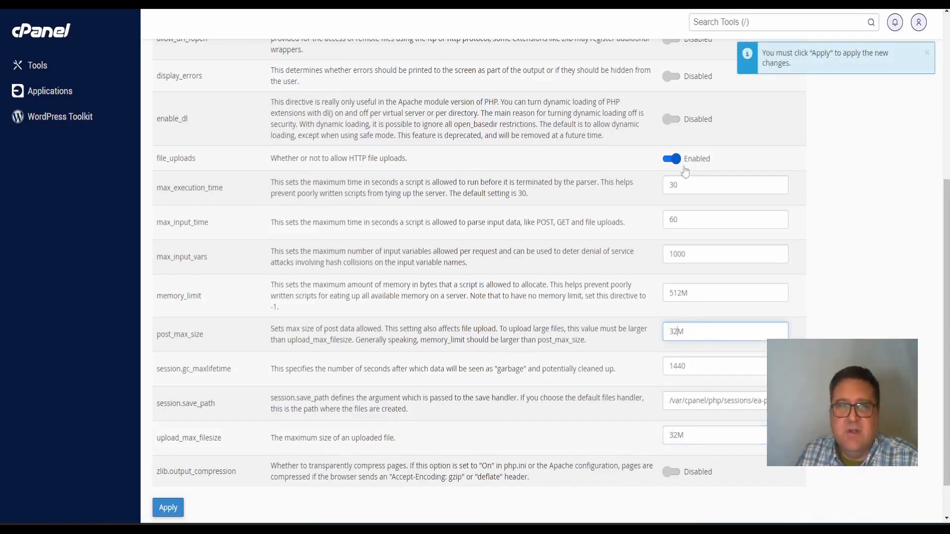
{"action": "left_click", "coordinate": [719, 192]}
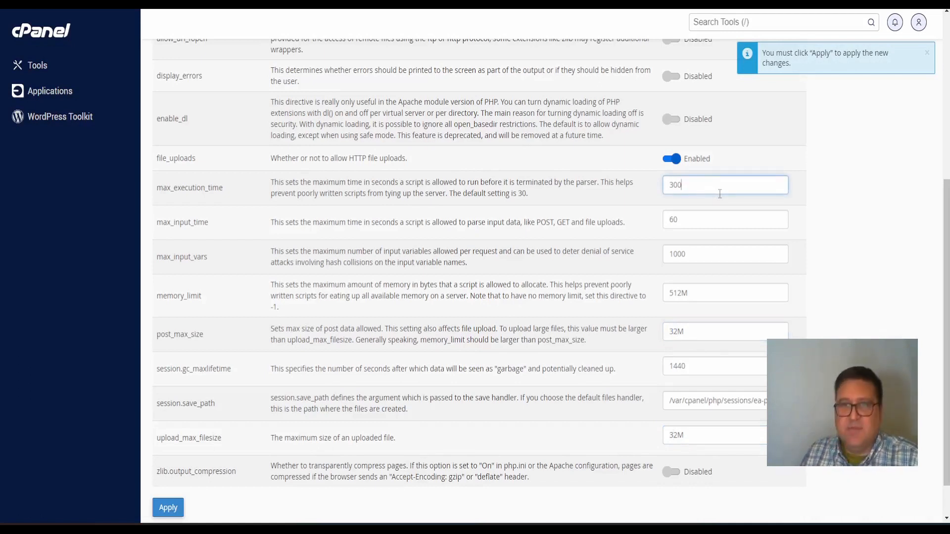
{"action": "left_click", "coordinate": [696, 227]}
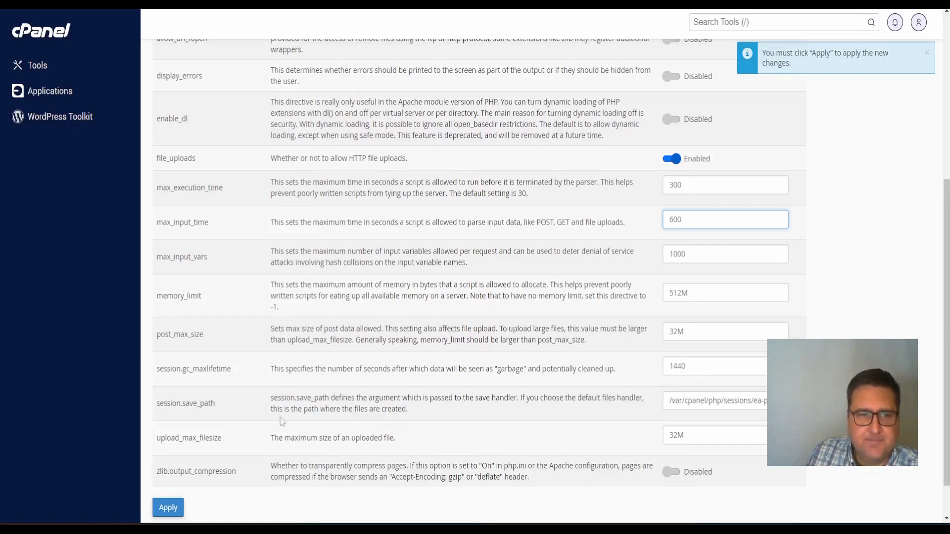
{"action": "scroll", "coordinate": [521, 367], "scroll_direction": "down", "scroll_amount": 1}
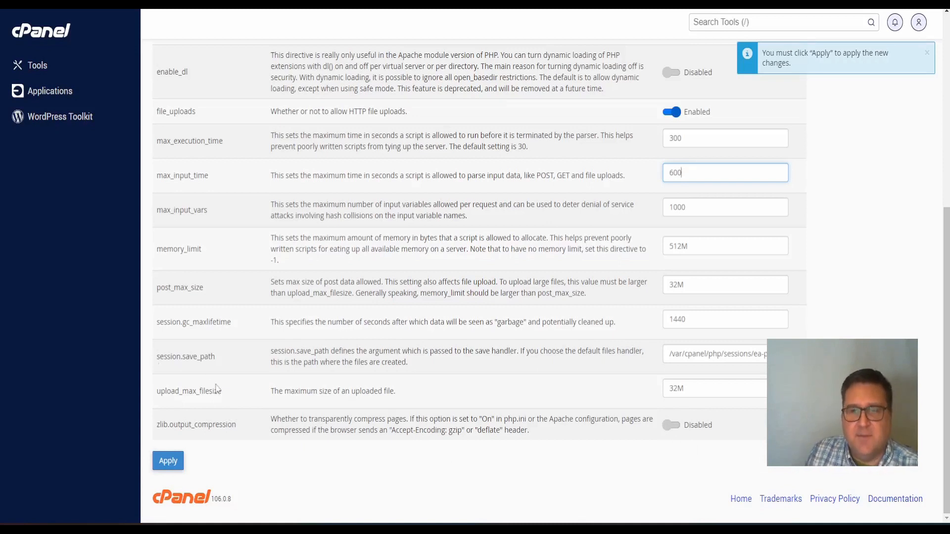
{"action": "left_click", "coordinate": [163, 466]}
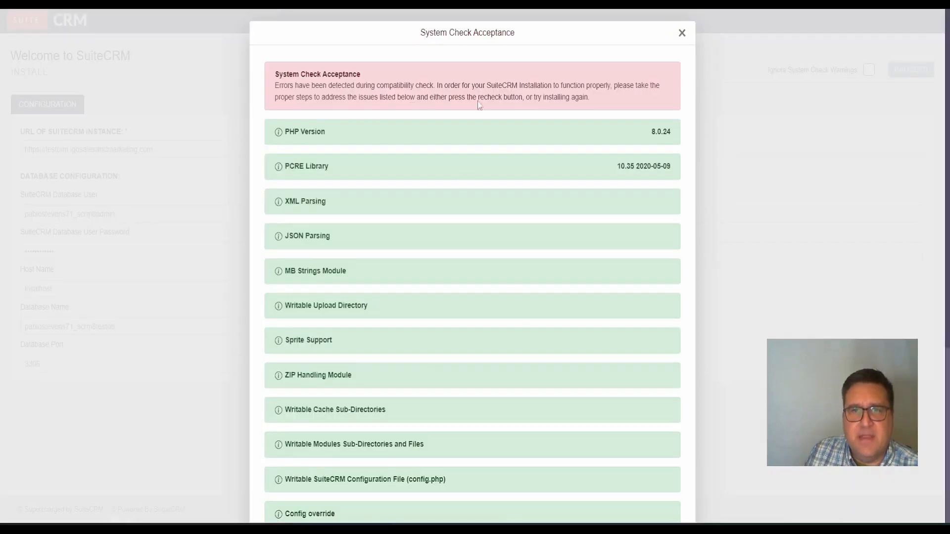
Review and close the System Check Acceptance results, then retry the installation with PROCEED
{"action": "scroll", "coordinate": [398, 182], "scroll_direction": "down", "scroll_amount": 5}
{"action": "scroll", "coordinate": [391, 188], "scroll_direction": "up", "scroll_amount": 5}
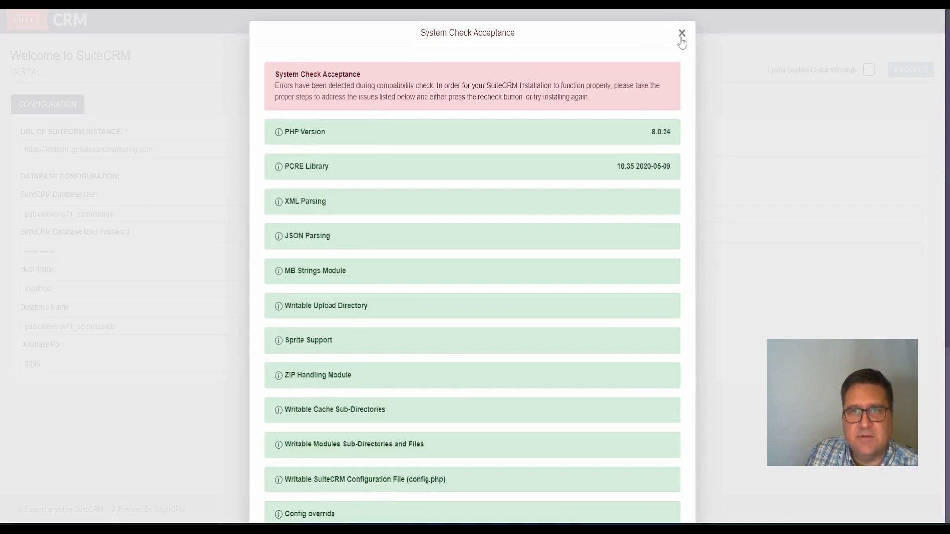
{"action": "scroll", "coordinate": [556, 202], "scroll_direction": "down", "scroll_amount": 5}
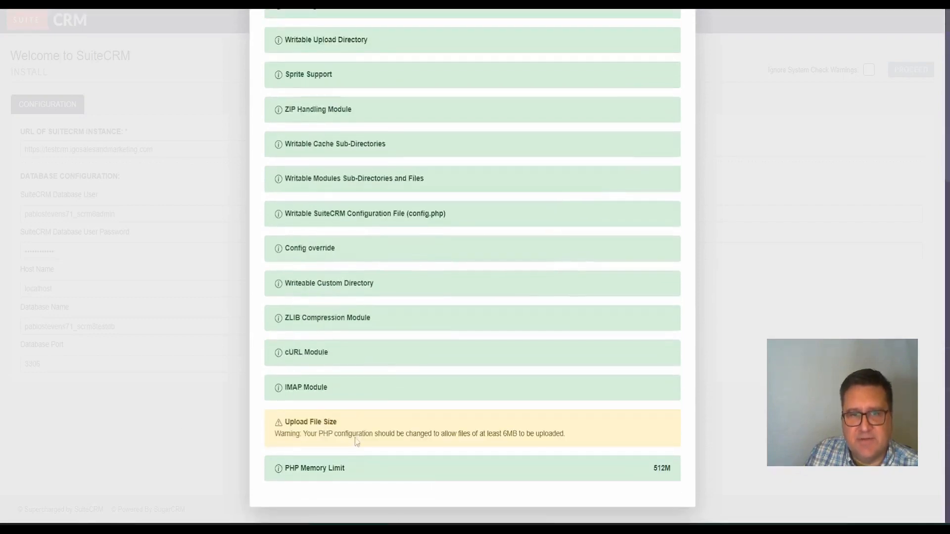
{"action": "scroll", "coordinate": [682, 374], "scroll_direction": "up", "scroll_amount": 10}
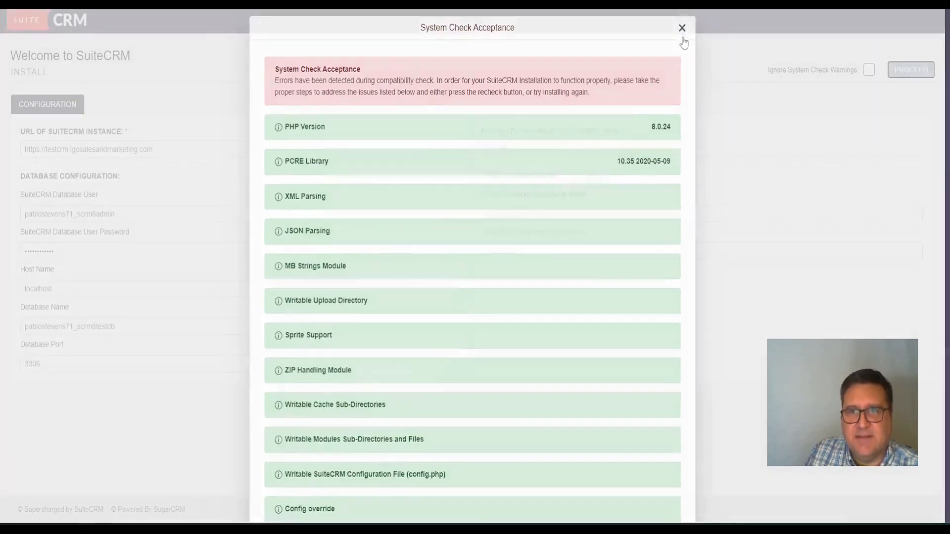
{"action": "left_click", "coordinate": [681, 34]}
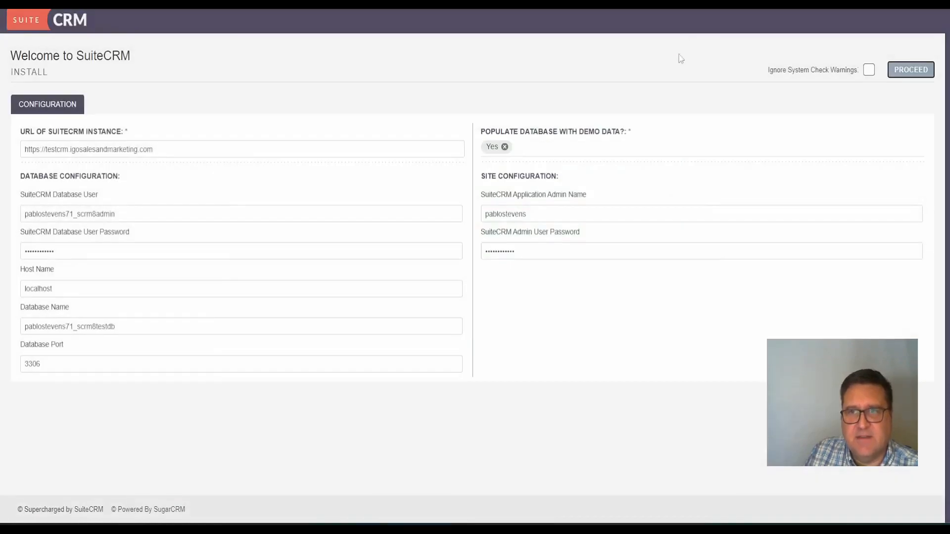
{"action": "left_click", "coordinate": [911, 70]}
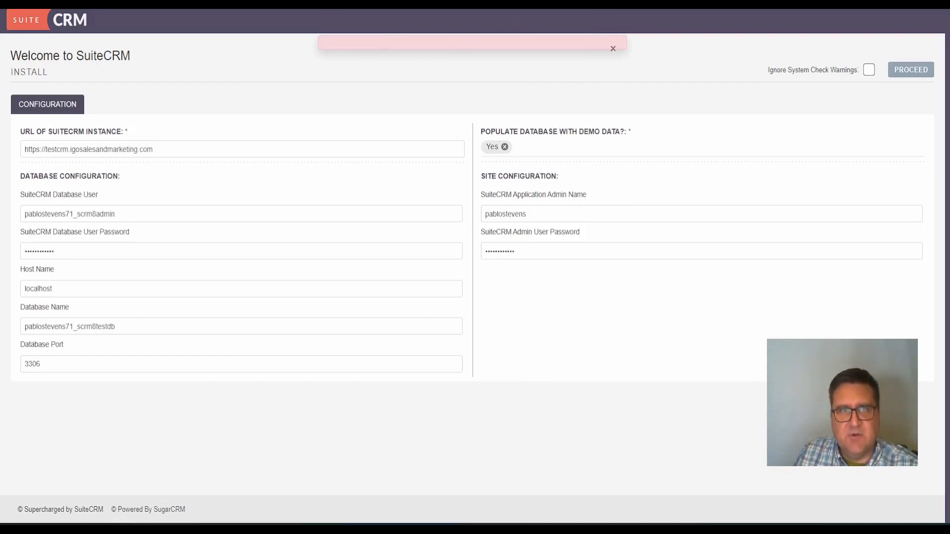
In a new Chrome tab, start entering the testcrm.igosalesandmarketing.com address and accept the suggestion
{"action": "key", "text": "ctrl+t"}
{"action": "type", "text": "test"}
{"action": "key", "text": "Right"}
Trim the address to testcrm.igosalesandmarketing.com/ and load the SuiteCRM site
{"action": "key", "text": "BackSpace"}
{"action": "key", "text": "BackSpace"}
{"action": "key", "text": "BackSpace"}
{"action": "key", "text": "BackSpace"}
{"action": "key", "text": "BackSpace"}
{"action": "key", "text": "BackSpace"}
{"action": "key", "text": "BackSpace"}
{"action": "key", "text": "BackSpace"}
{"action": "key", "text": "BackSpace"}
{"action": "key", "text": "BackSpace"}
{"action": "key", "text": "BackSpace"}
{"action": "key", "text": "BackSpace"}
{"action": "key", "text": "BackSpace"}
{"action": "key", "text": "BackSpace"}
{"action": "key", "text": "BackSpace"}
{"action": "key", "text": "BackSpace"}
{"action": "key", "text": "BackSpace"}
{"action": "key", "text": "BackSpace"}
{"action": "key", "text": "BackSpace"}
{"action": "key", "text": "BackSpace"}
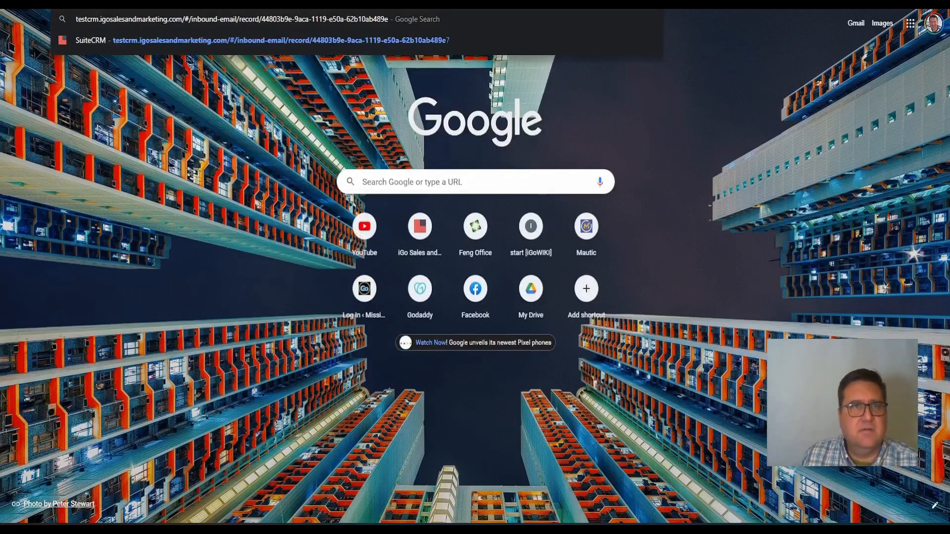
{"action": "key", "text": "BackSpace"}
{"action": "key", "text": "BackSpace"}
{"action": "key", "text": "BackSpace"}
{"action": "key", "text": "BackSpace"}
{"action": "key", "text": "BackSpace"}
{"action": "key", "text": "BackSpace"}
{"action": "key", "text": "BackSpace"}
{"action": "key", "text": "BackSpace"}
{"action": "key", "text": "BackSpace"}
{"action": "key", "text": "BackSpace"}
{"action": "key", "text": "BackSpace"}
{"action": "key", "text": "BackSpace"}
{"action": "key", "text": "BackSpace"}
{"action": "key", "text": "BackSpace"}
{"action": "key", "text": "BackSpace"}
{"action": "key", "text": "BackSpace"}
{"action": "key", "text": "BackSpace"}
{"action": "key", "text": "BackSpace"}
{"action": "key", "text": "BackSpace"}
{"action": "key", "text": "BackSpace"}
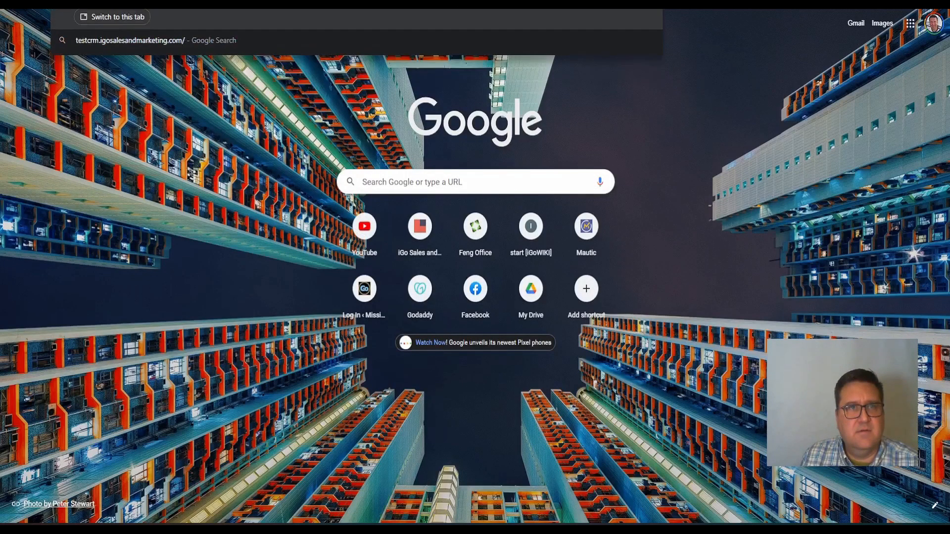
{"action": "key", "text": "Return"}
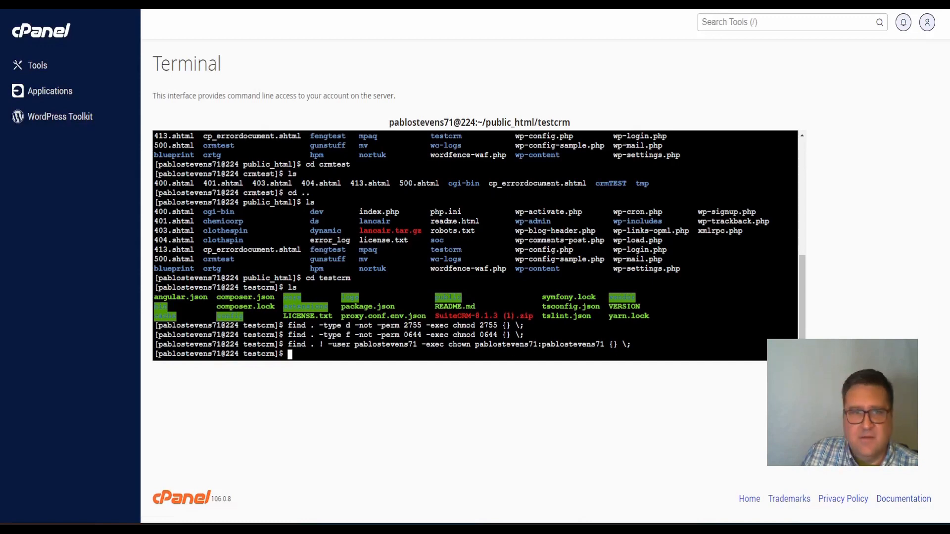
Re-run the find/chmod commands setting testcrm folders to 2755 and files to 0644
{"action": "right_click", "coordinate": [320, 356]}
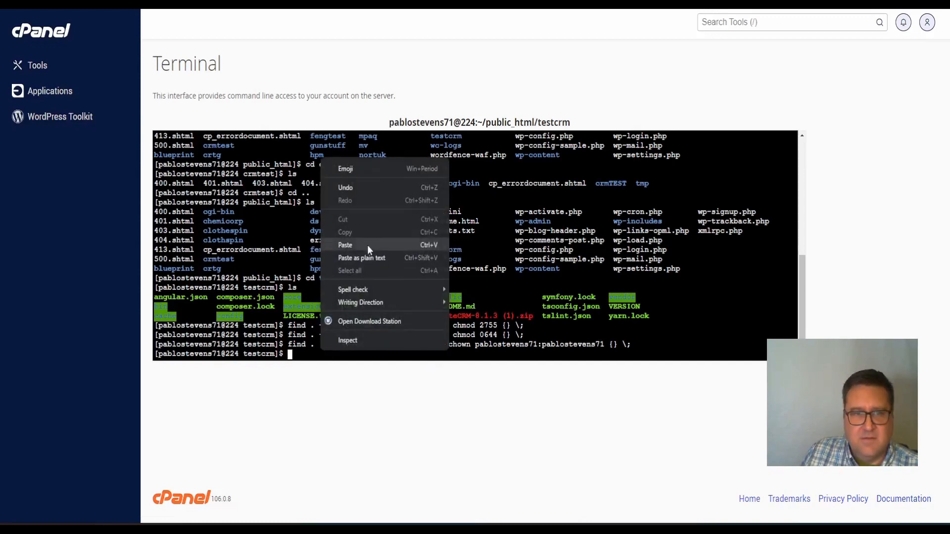
{"action": "left_click", "coordinate": [368, 245]}
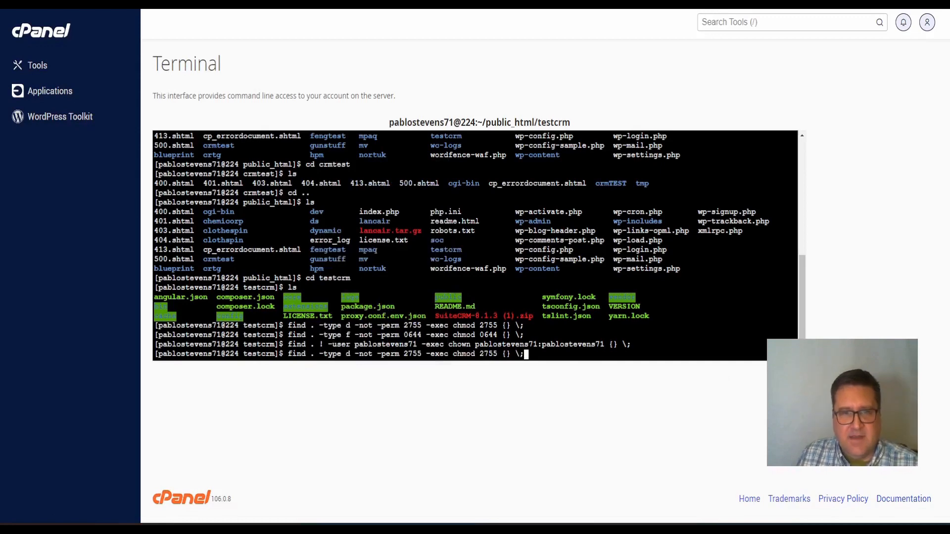
{"action": "key", "text": "Return"}
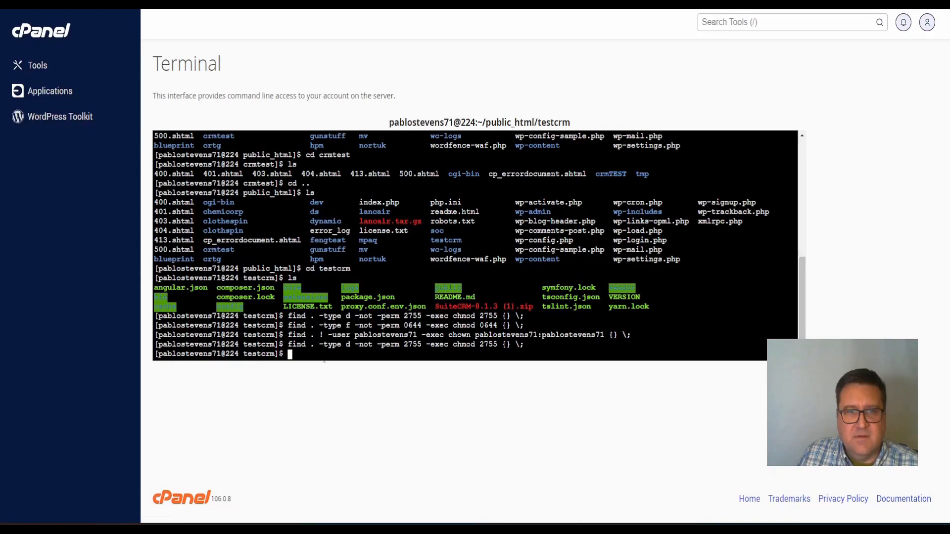
{"action": "right_click", "coordinate": [323, 355]}
{"action": "left_click", "coordinate": [347, 249]}
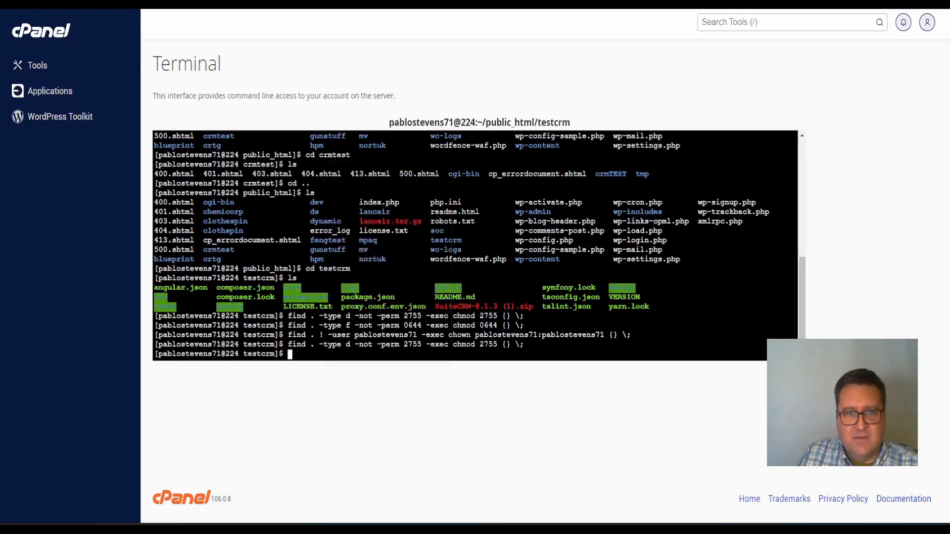
{"action": "key", "text": "Return"}
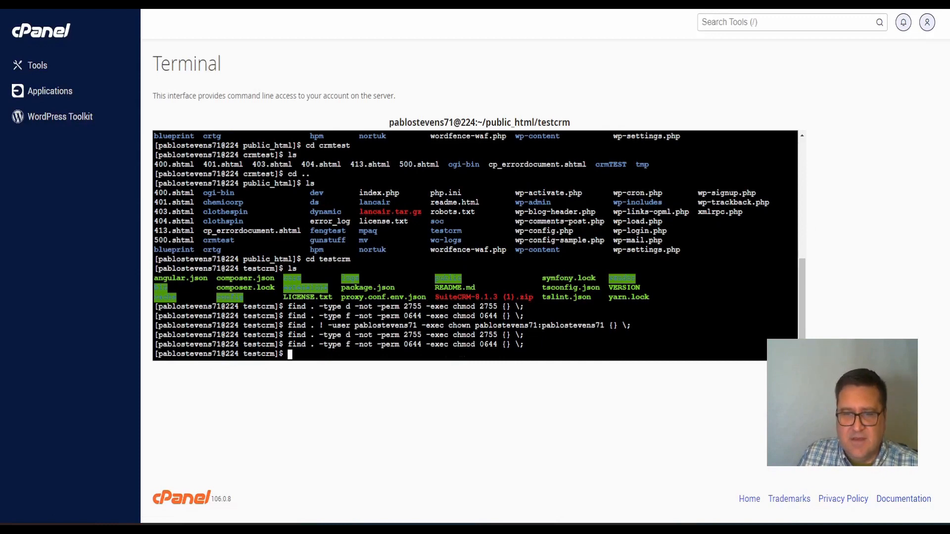
Copy the chown line from Notepad++ and run it to reset testcrm ownership to the hosting account user
{"action": "key", "text": "alt+Tab"}
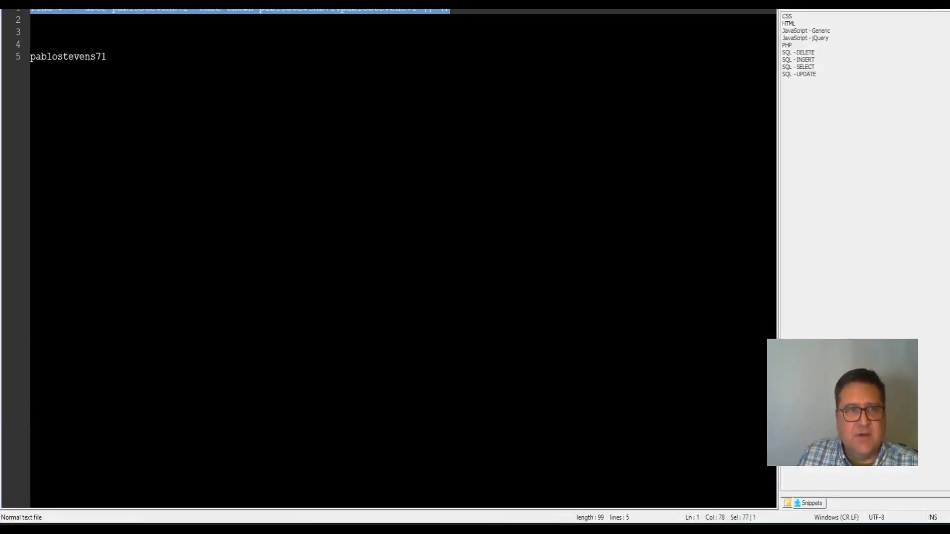
{"action": "right_click", "coordinate": [206, 10]}
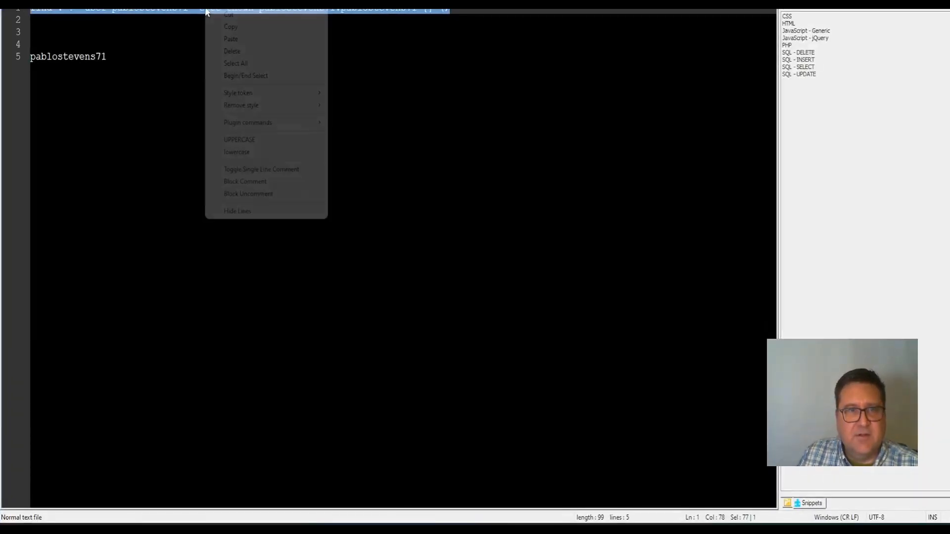
{"action": "left_click", "coordinate": [244, 27]}
{"action": "key", "text": "alt+Tab"}
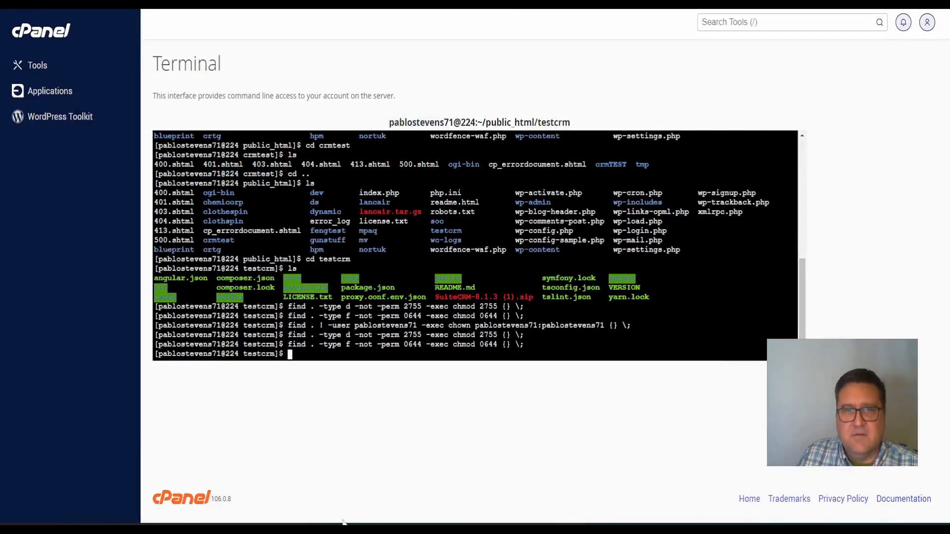
{"action": "right_click", "coordinate": [298, 161]}
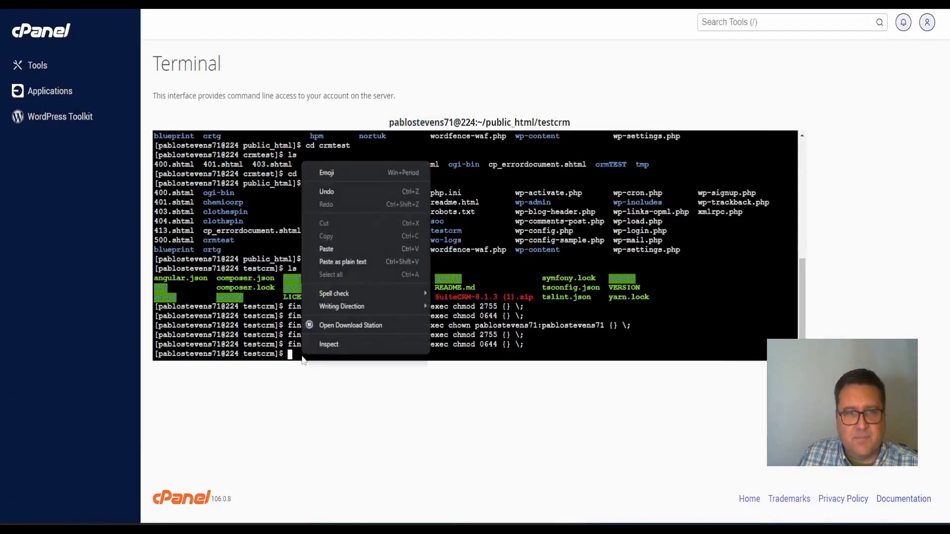
{"action": "left_click", "coordinate": [362, 250]}
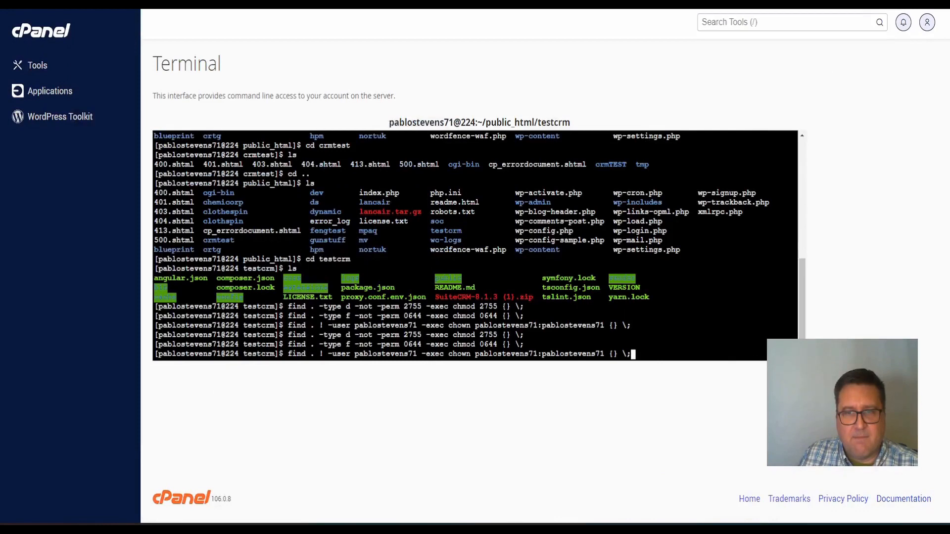
{"action": "key", "text": "Return"}
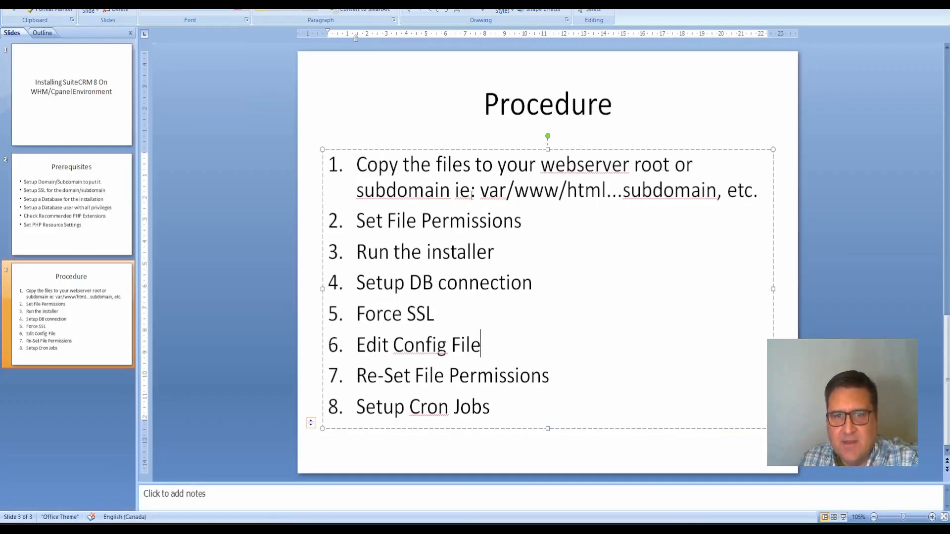
Review the step list on the Procedure slide in PowerPoint and return to the cPanel browser window
{"action": "left_click", "coordinate": [456, 315]}
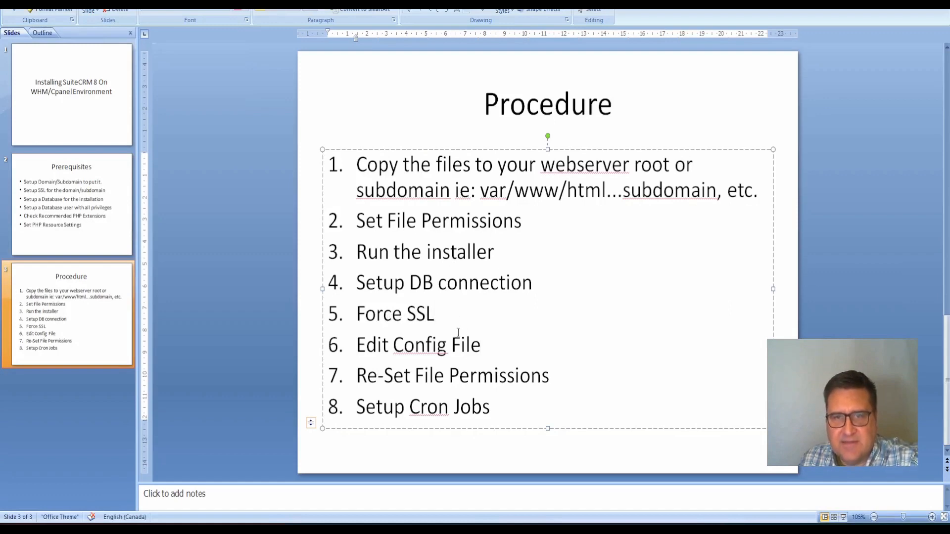
{"action": "key", "text": "alt+Tab"}
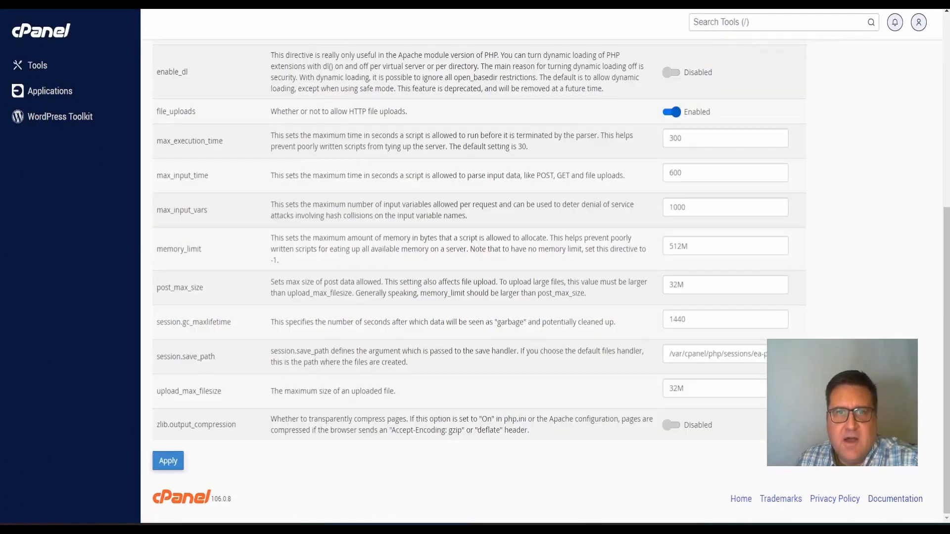
Open File Manager from the cPanel home page and enter the public_html folder
{"action": "left_click", "coordinate": [35, 36]}
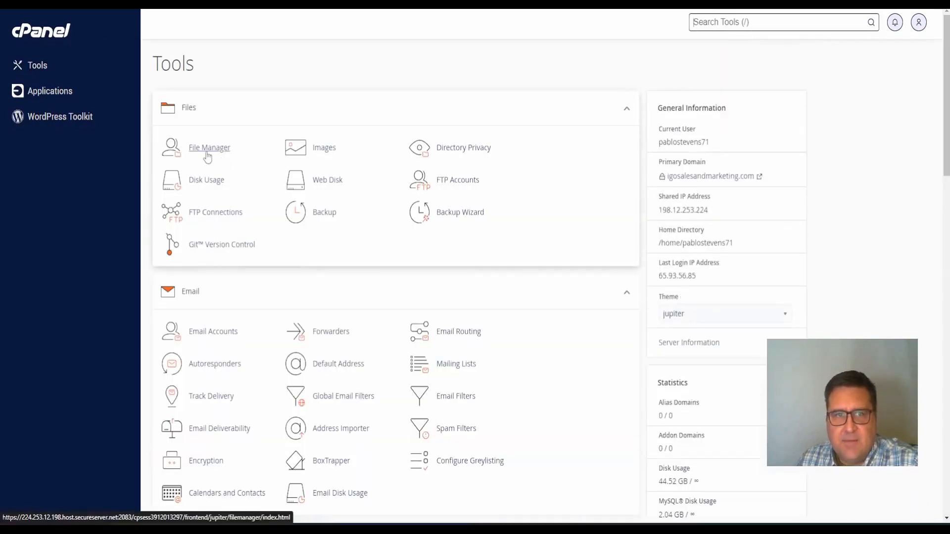
{"action": "left_click", "coordinate": [208, 155]}
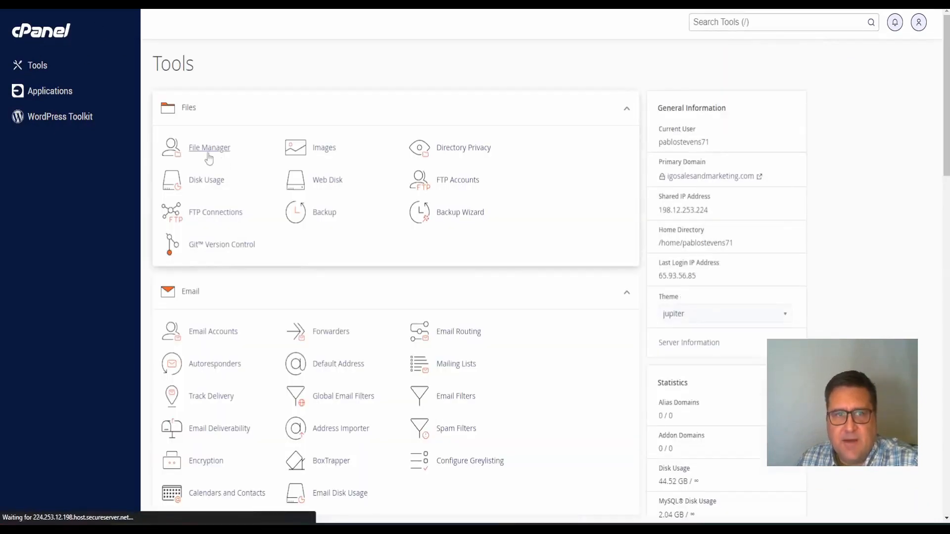
{"action": "scroll", "coordinate": [255, 193], "scroll_direction": "down", "scroll_amount": 15}
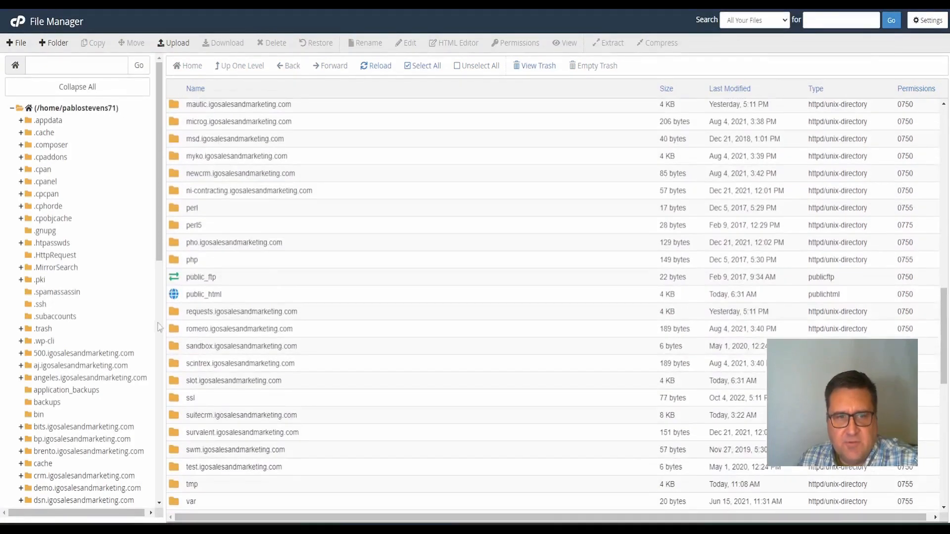
{"action": "double_click", "coordinate": [179, 297]}
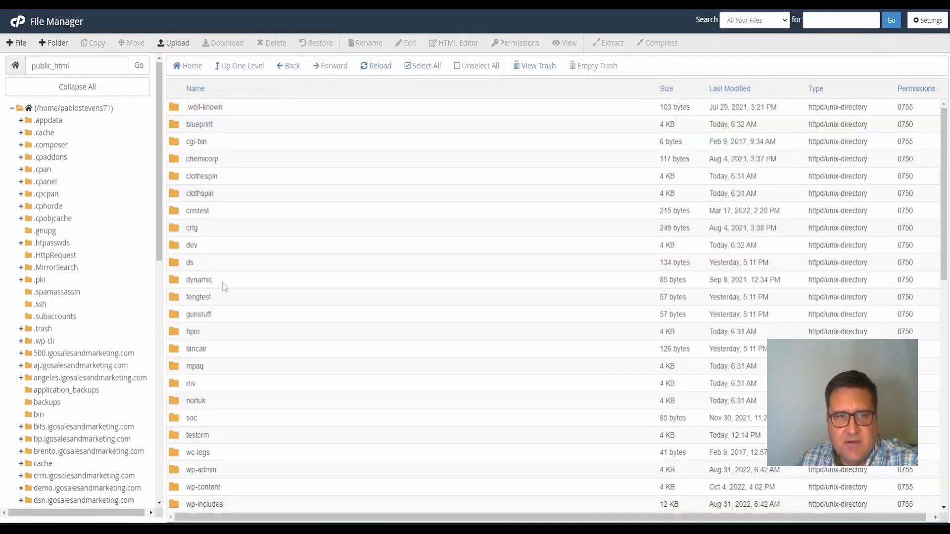
{"action": "scroll", "coordinate": [223, 283], "scroll_direction": "down", "scroll_amount": 10}
{"action": "scroll", "coordinate": [205, 188], "scroll_direction": "up", "scroll_amount": 2}
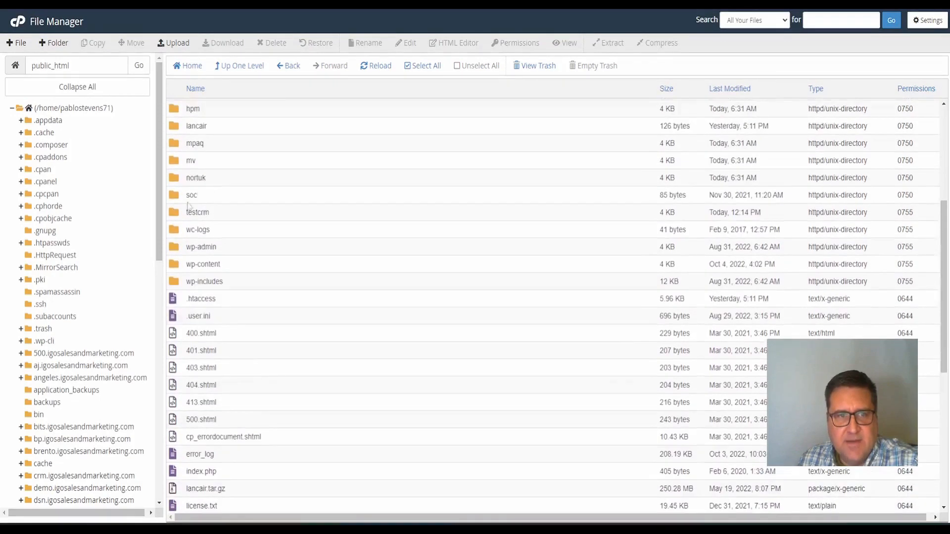
{"action": "scroll", "coordinate": [213, 208], "scroll_direction": "up", "scroll_amount": 2}
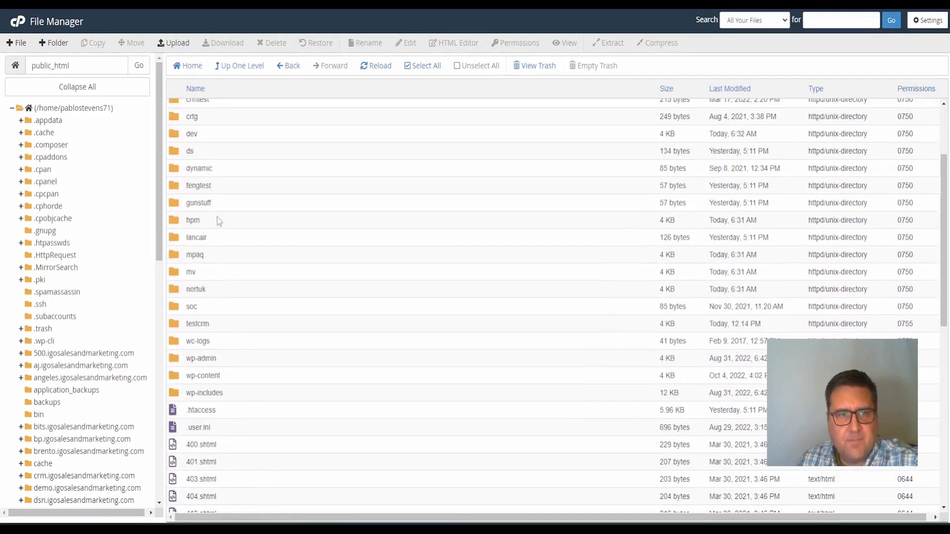
Navigate into testcrm/public/legacy and open config.php for editing
{"action": "double_click", "coordinate": [176, 327]}
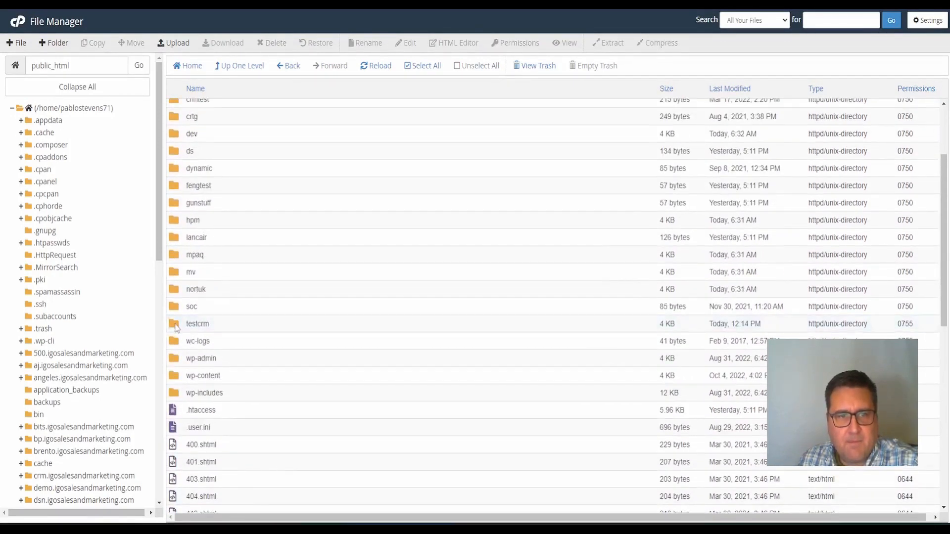
{"action": "double_click", "coordinate": [175, 327]}
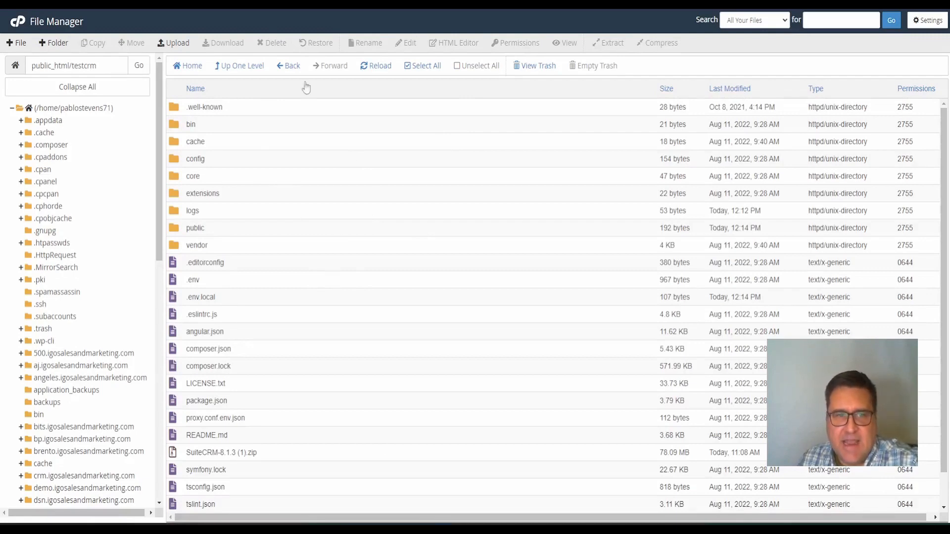
{"action": "double_click", "coordinate": [178, 228]}
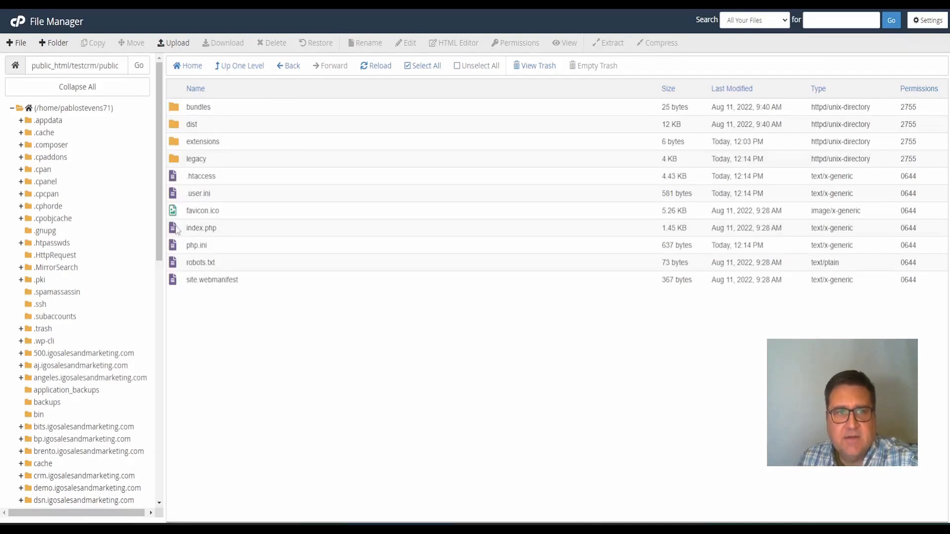
{"action": "double_click", "coordinate": [177, 158]}
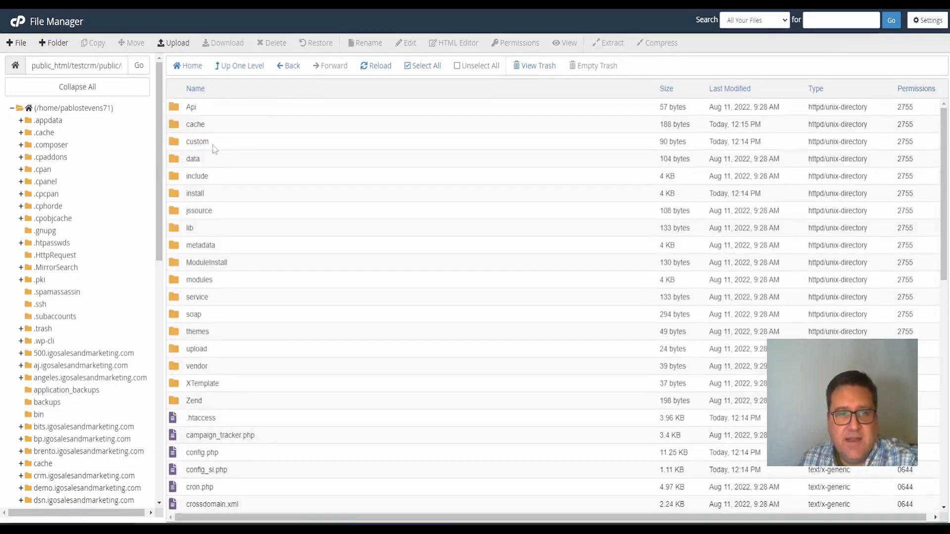
{"action": "scroll", "coordinate": [213, 148], "scroll_direction": "down", "scroll_amount": 5}
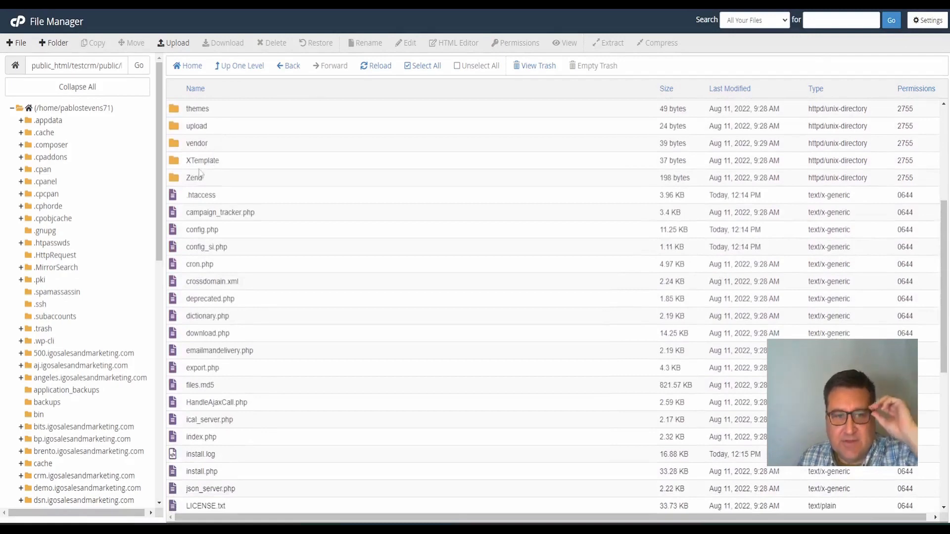
{"action": "left_click", "coordinate": [217, 231]}
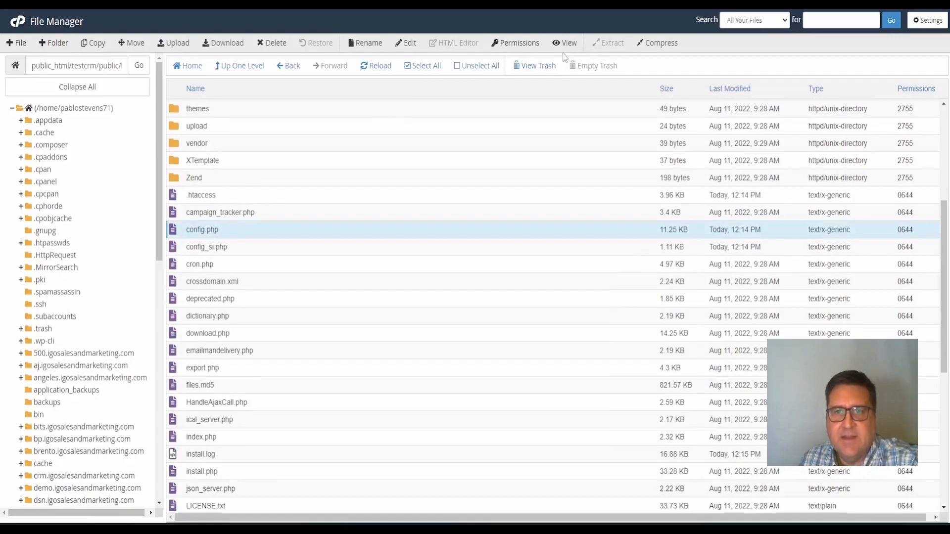
{"action": "left_click", "coordinate": [411, 47]}
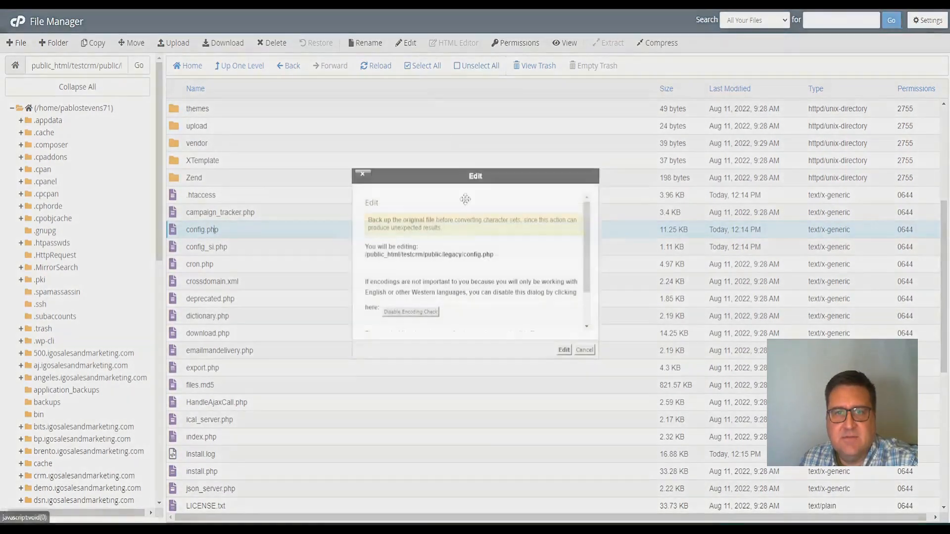
Open config.php in the code editor and search for 'url', inspecting site_url on line 370
{"action": "left_click", "coordinate": [564, 350]}
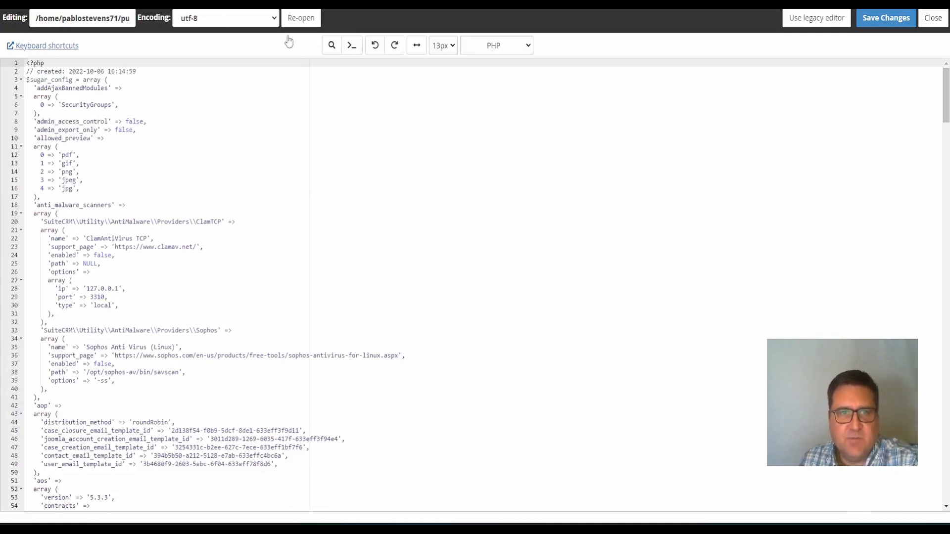
{"action": "left_click", "coordinate": [332, 47]}
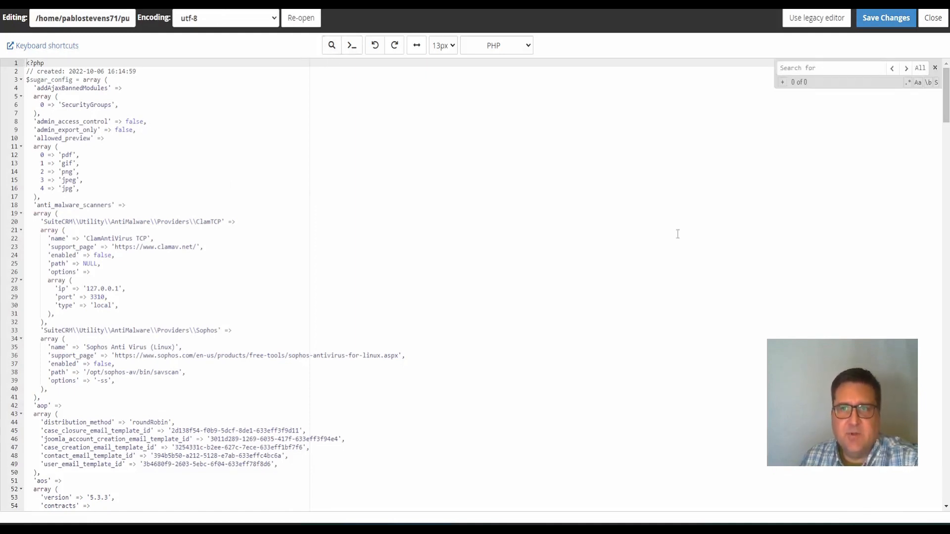
{"action": "type", "text": "url"}
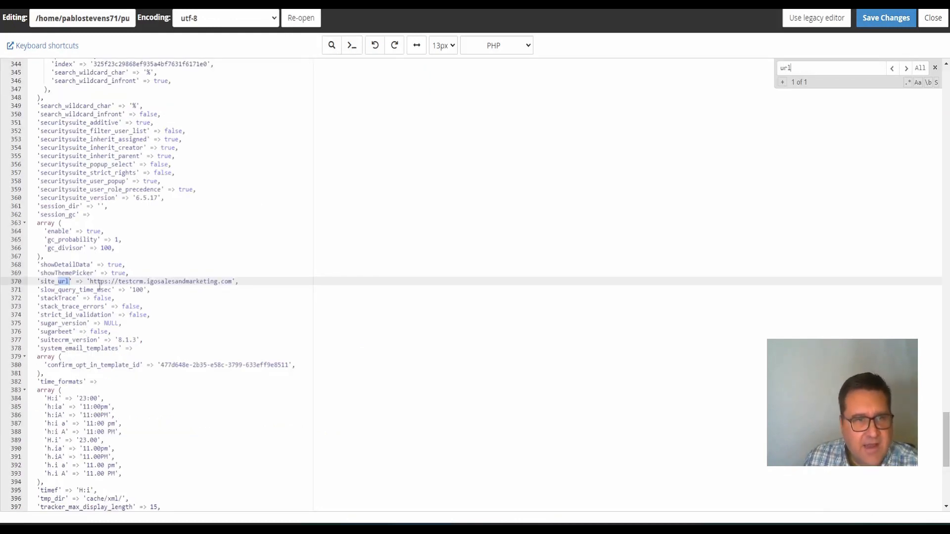
{"action": "left_click", "coordinate": [98, 282]}
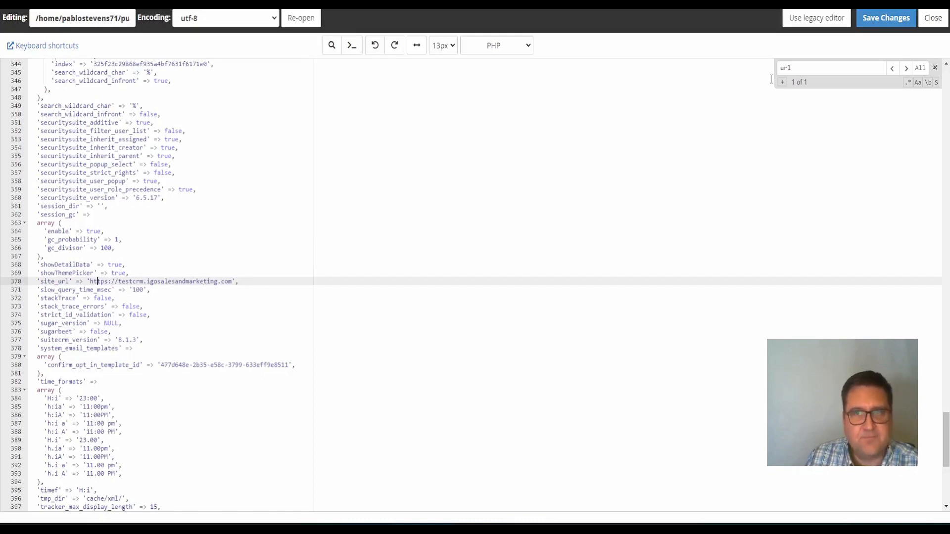
Search for 'igosales', step to the host_name match on line 237, then scroll to default_permissions
{"action": "left_click_drag", "start_coordinate": [812, 67], "coordinate": [704, 47]}
{"action": "type", "text": "host"}
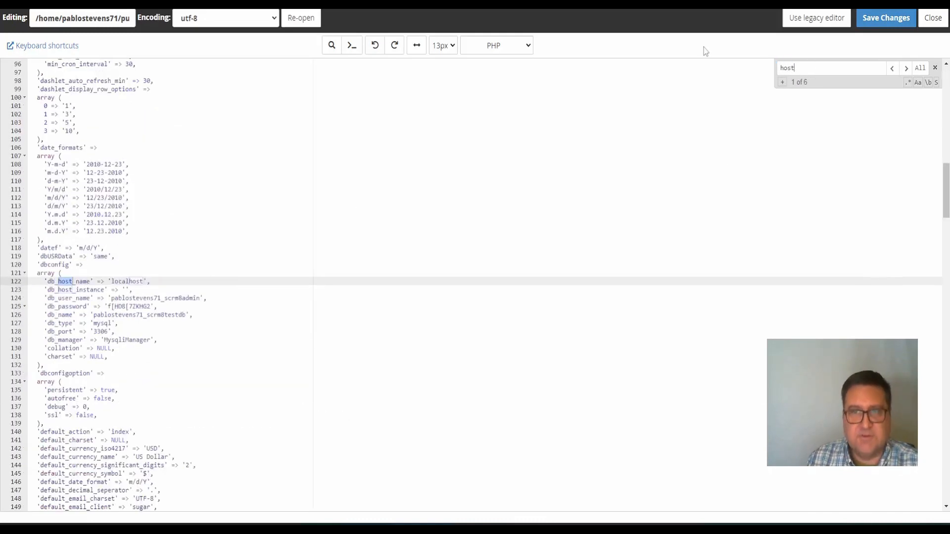
{"action": "scroll", "coordinate": [494, 89], "scroll_direction": "down", "scroll_amount": 10}
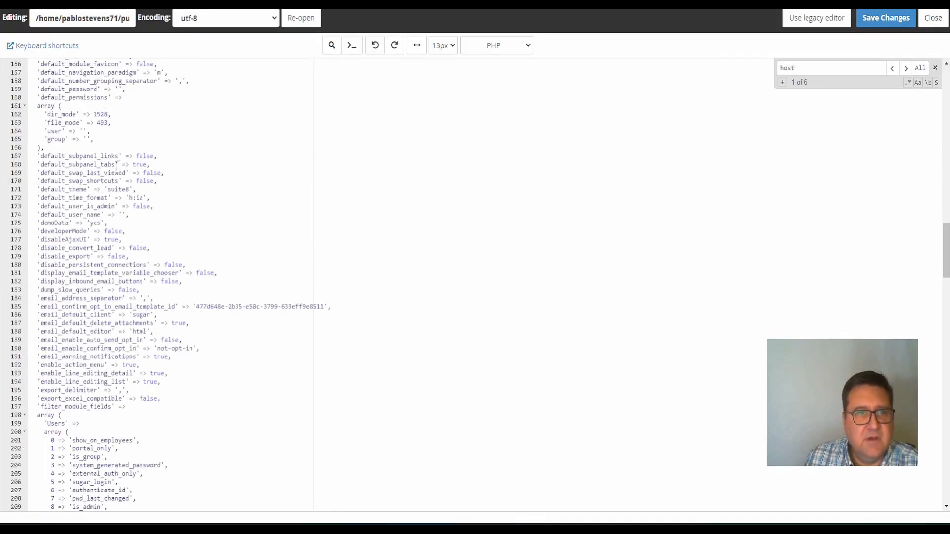
{"action": "scroll", "coordinate": [132, 156], "scroll_direction": "down", "scroll_amount": 2}
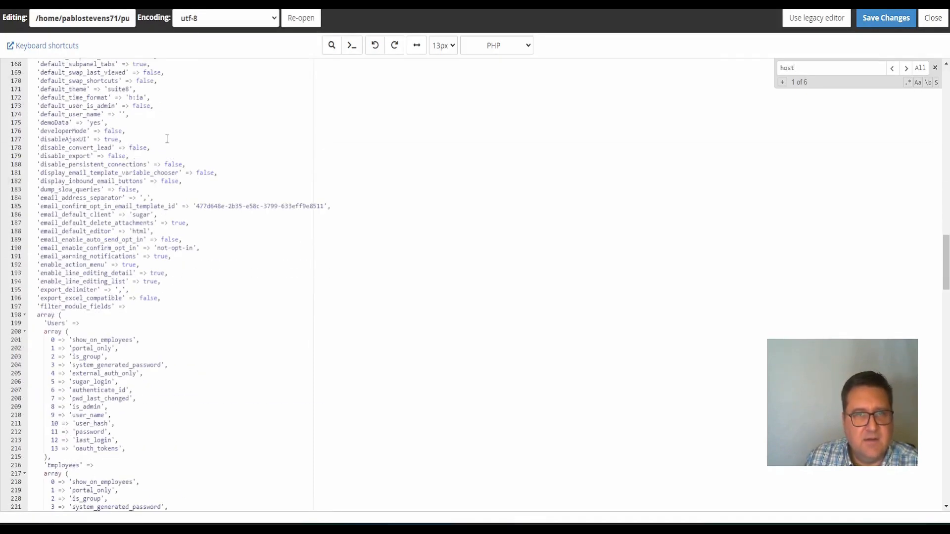
{"action": "type", "text": "nmae"}
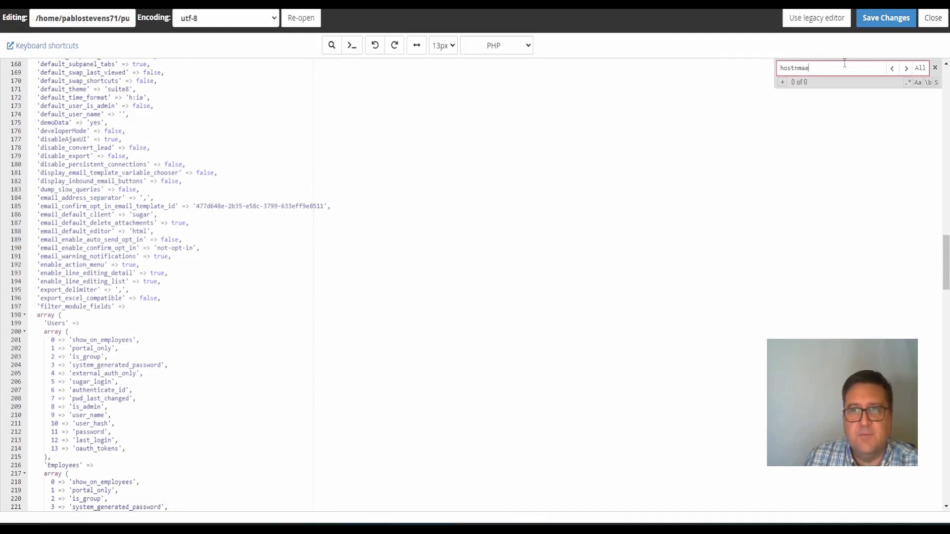
{"action": "key", "text": "BackSpace"}
{"action": "key", "text": "BackSpace"}
{"action": "key", "text": "BackSpace"}
{"action": "type", "text": "ame"}
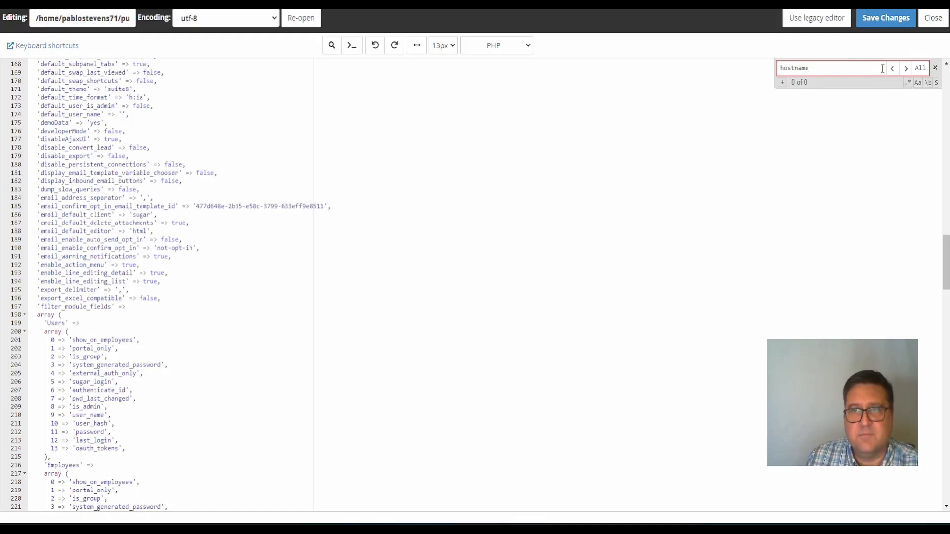
{"action": "key", "text": "BackSpace"}
{"action": "key", "text": "BackSpace"}
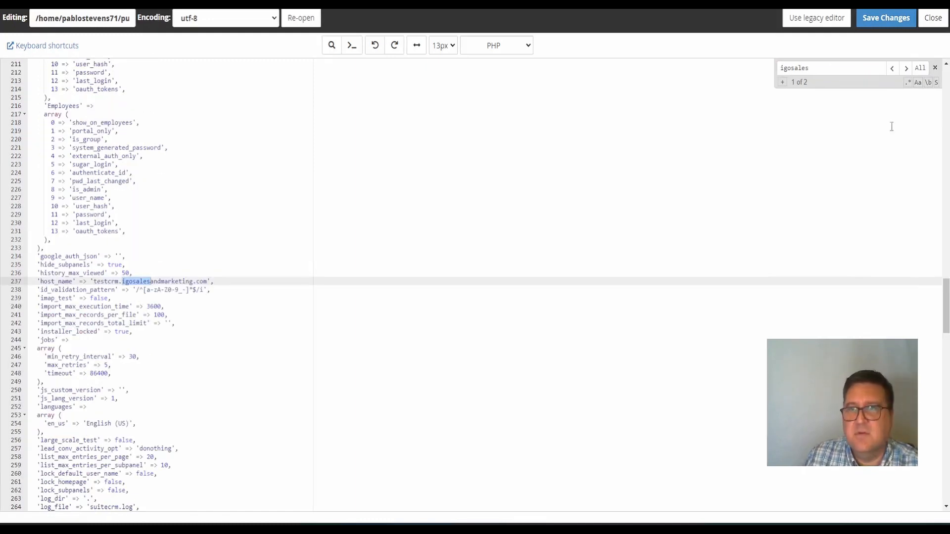
{"action": "left_click", "coordinate": [906, 67]}
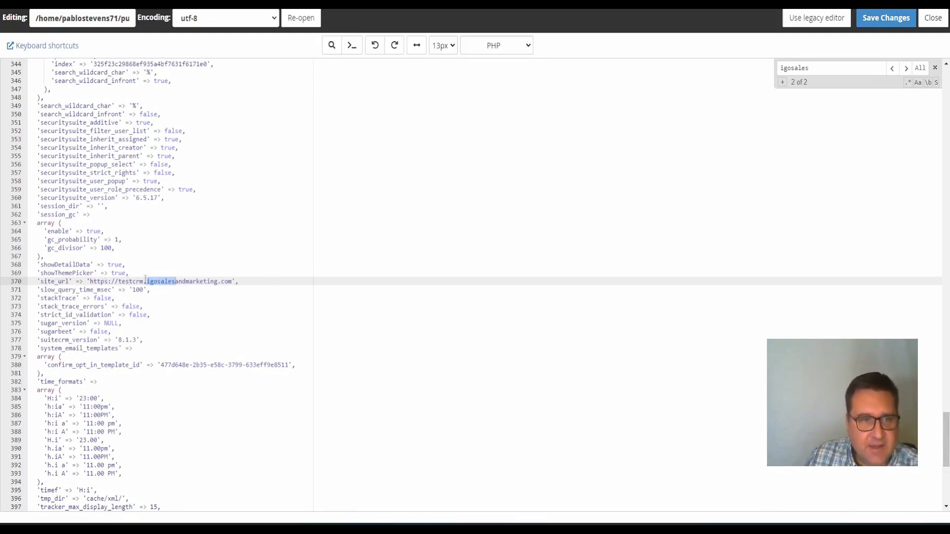
{"action": "left_click", "coordinate": [901, 70]}
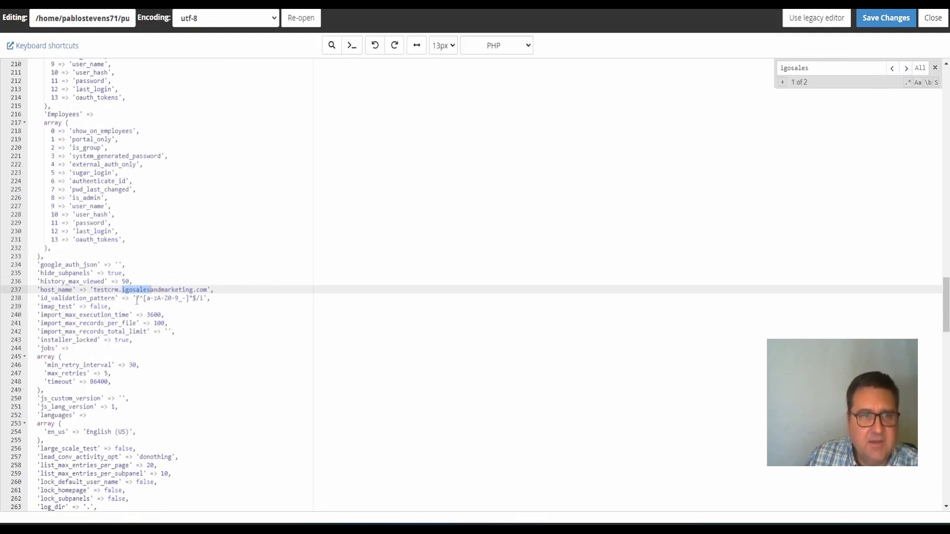
{"action": "triple_click", "coordinate": [156, 293]}
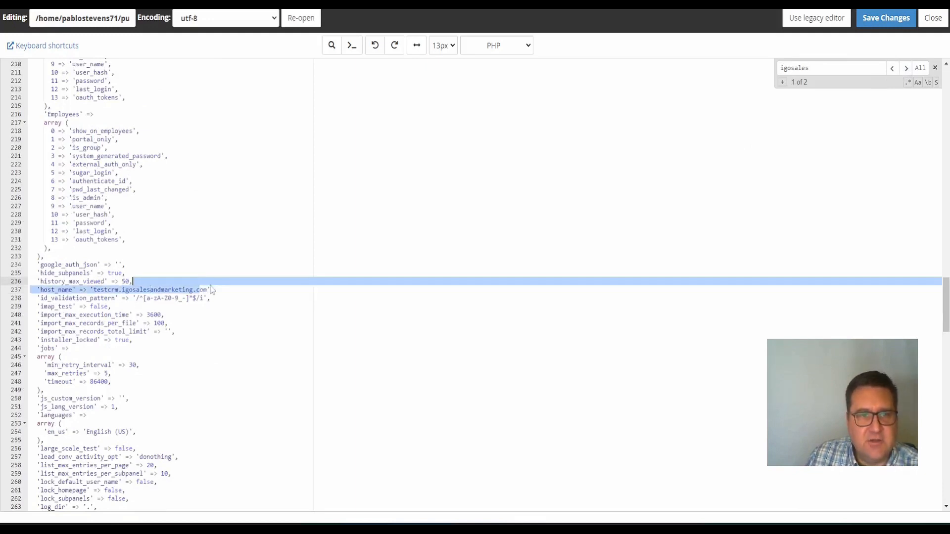
{"action": "left_click", "coordinate": [227, 305]}
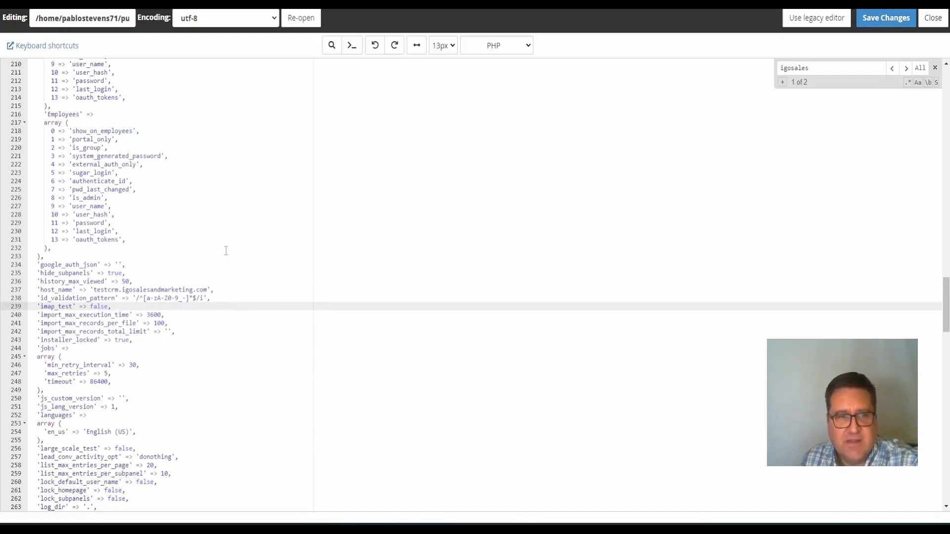
{"action": "scroll", "coordinate": [226, 247], "scroll_direction": "down", "scroll_amount": 8}
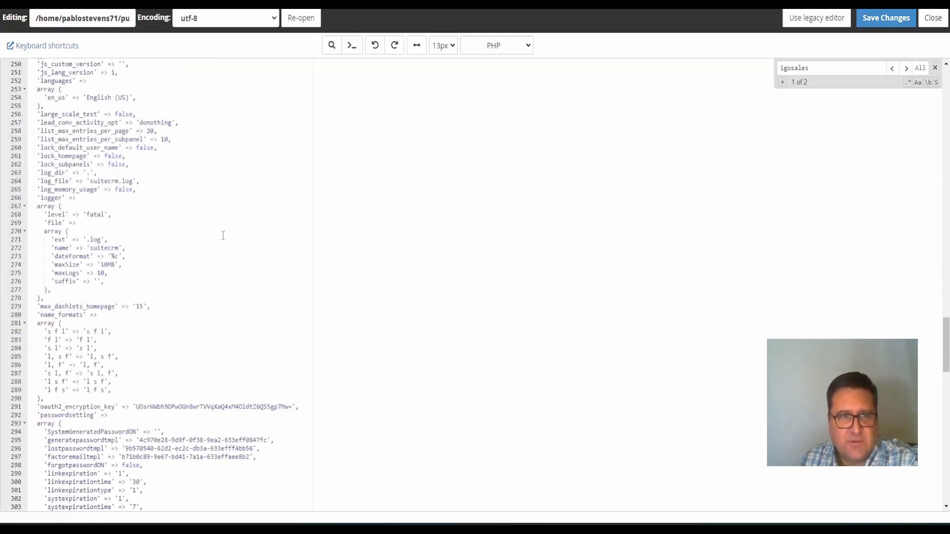
{"action": "scroll", "coordinate": [213, 198], "scroll_direction": "up", "scroll_amount": 17}
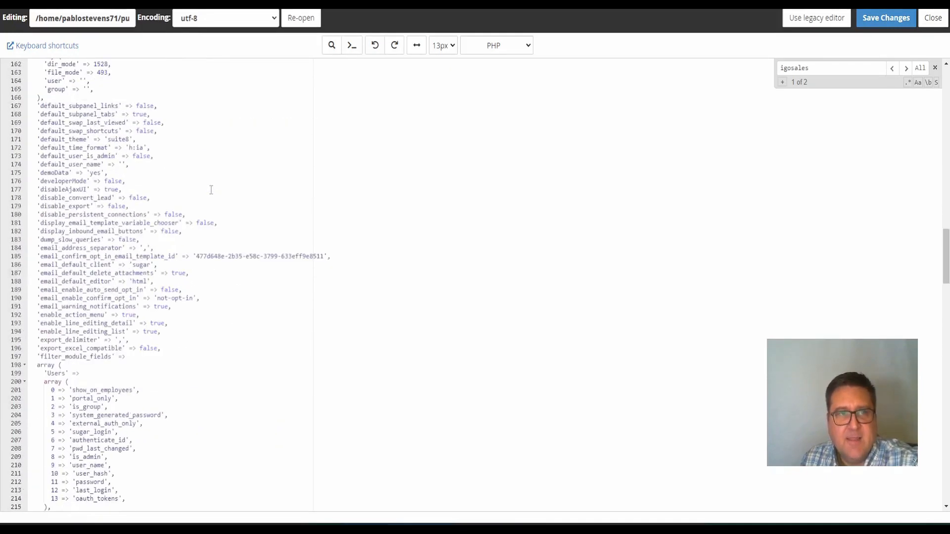
{"action": "scroll", "coordinate": [211, 190], "scroll_direction": "up", "scroll_amount": 3}
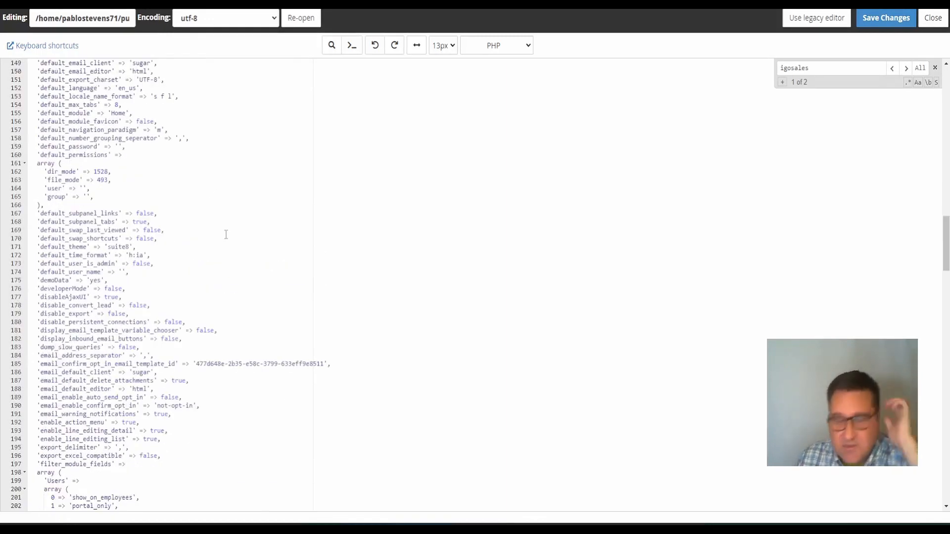
Set dir_mode 02755, file_mode 0644, and user and group to the hosting account username
{"action": "left_click", "coordinate": [94, 172]}
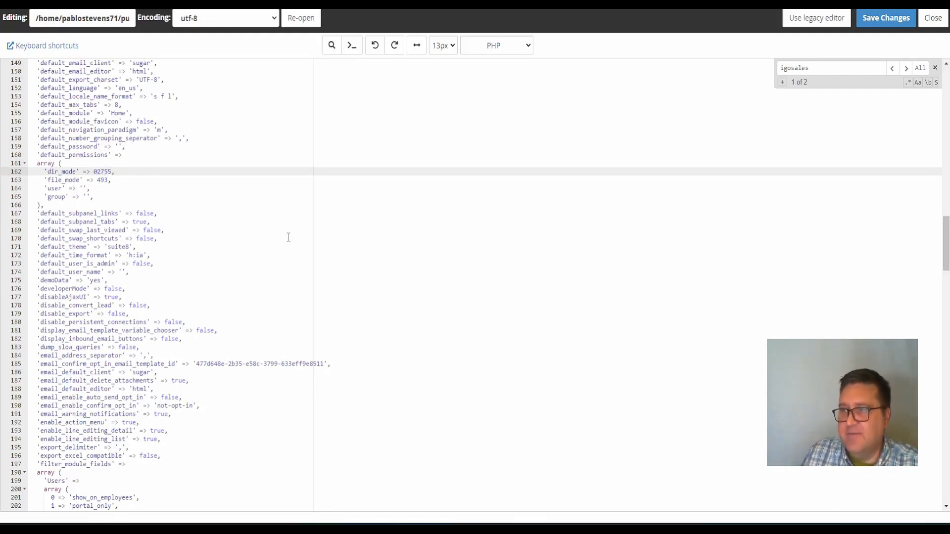
{"action": "left_click", "coordinate": [98, 180]}
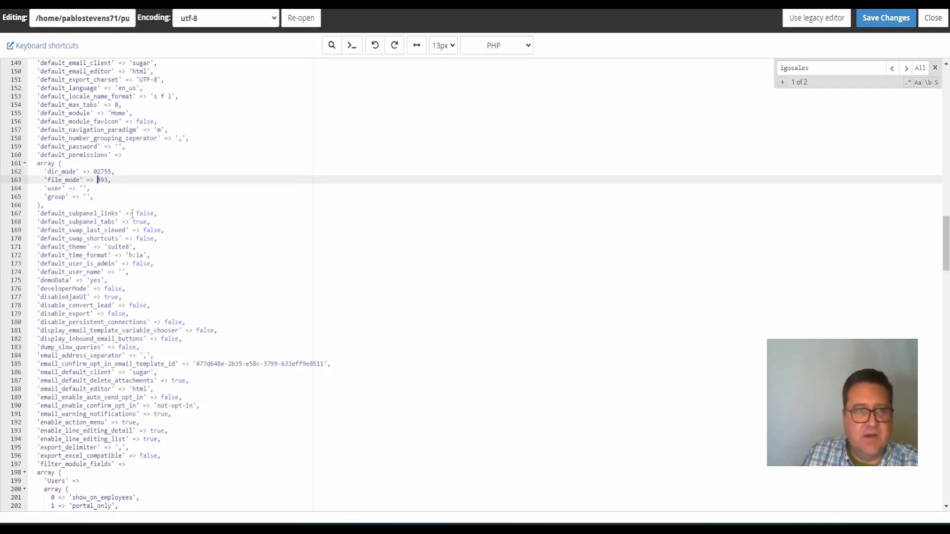
{"action": "key", "text": "Delete"}
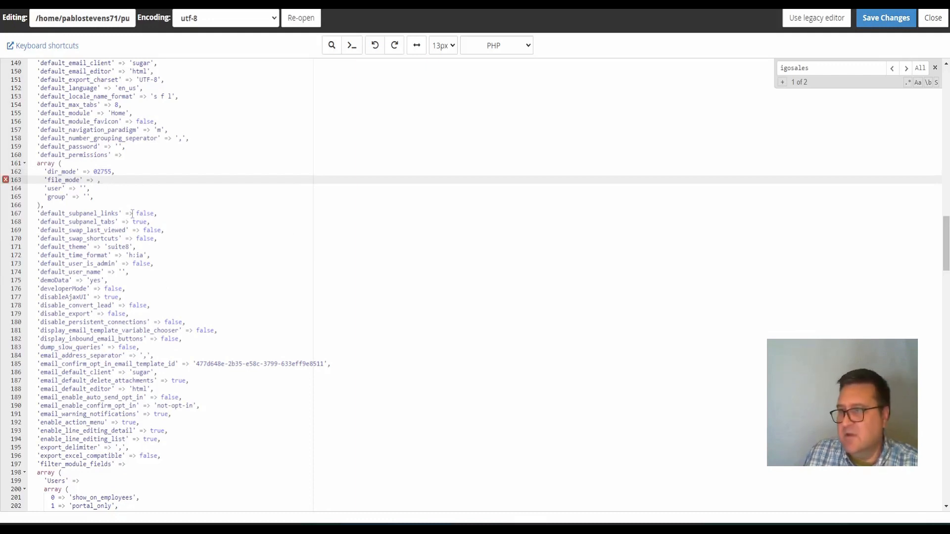
{"action": "type", "text": "0644"}
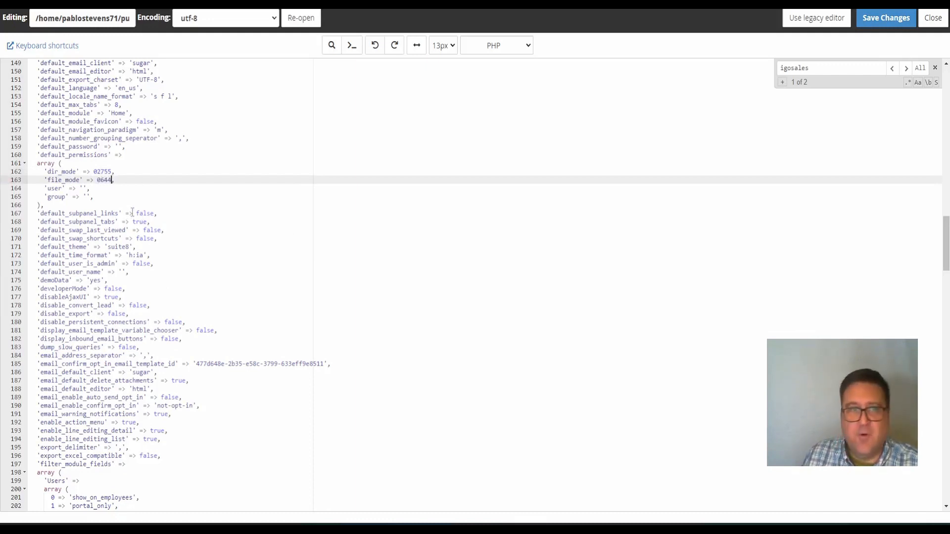
{"action": "left_click", "coordinate": [84, 188]}
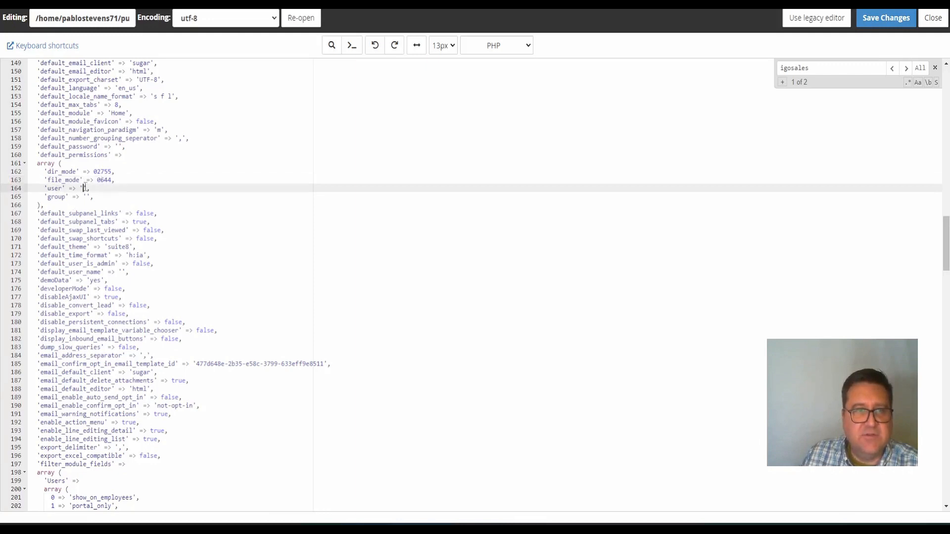
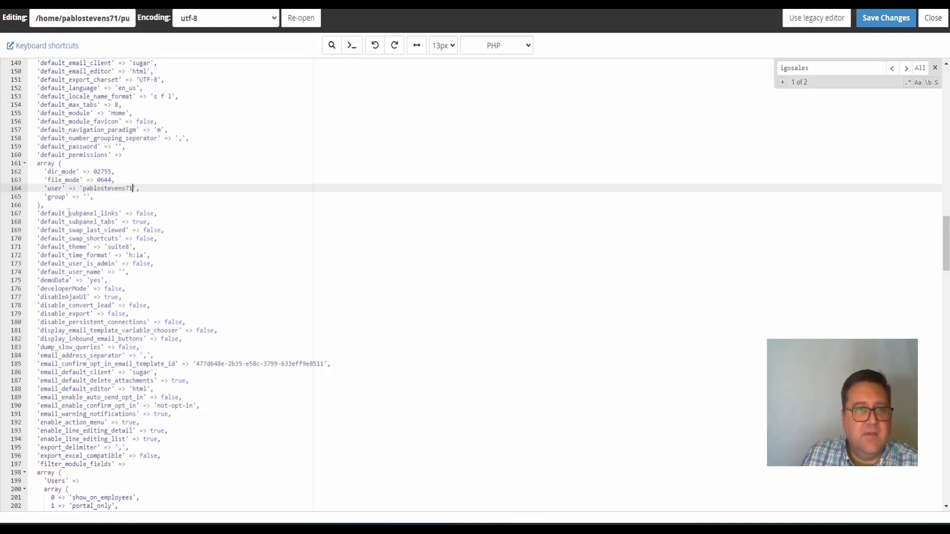
{"action": "left_click", "coordinate": [89, 197]}
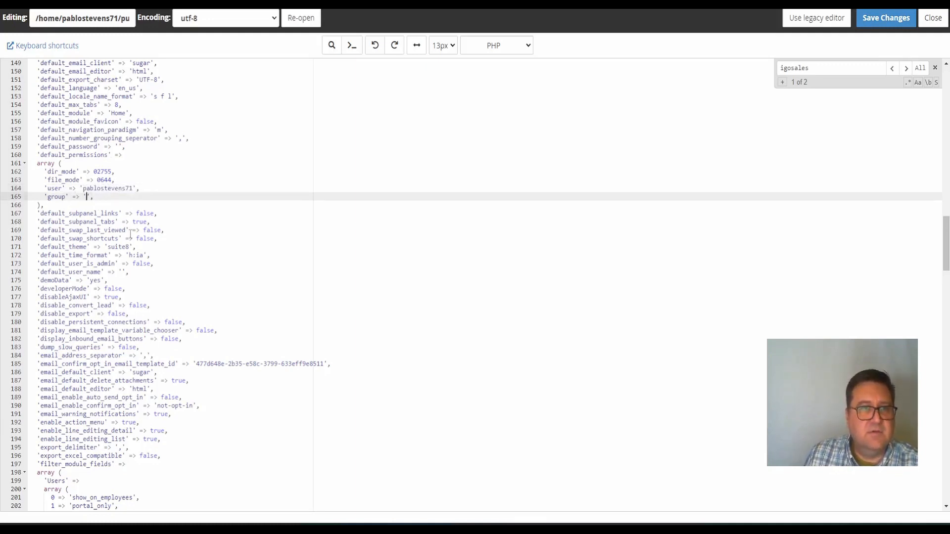
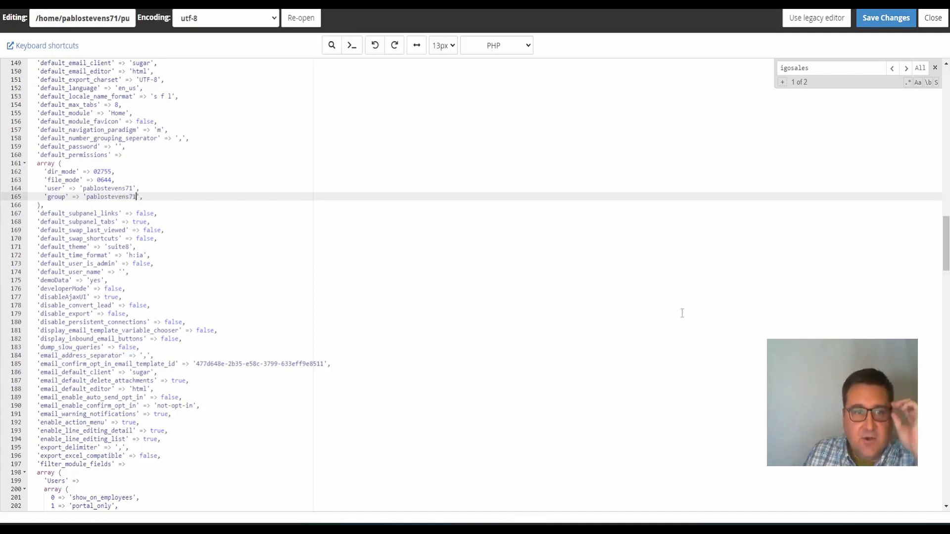
{"action": "left_click", "coordinate": [687, 313]}
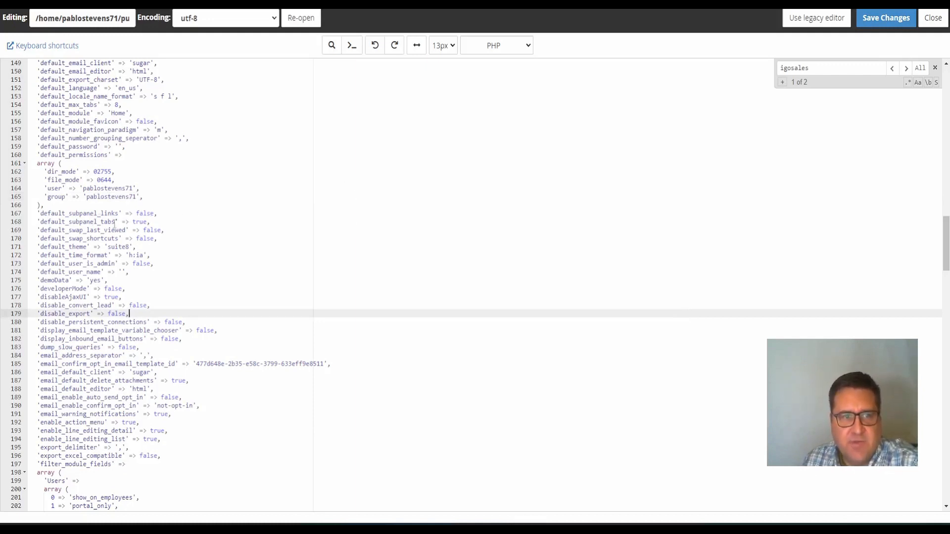
Save config.php, confirm the overwrite, and switch back to the SuiteCRM installer tab
{"action": "left_click", "coordinate": [899, 21]}
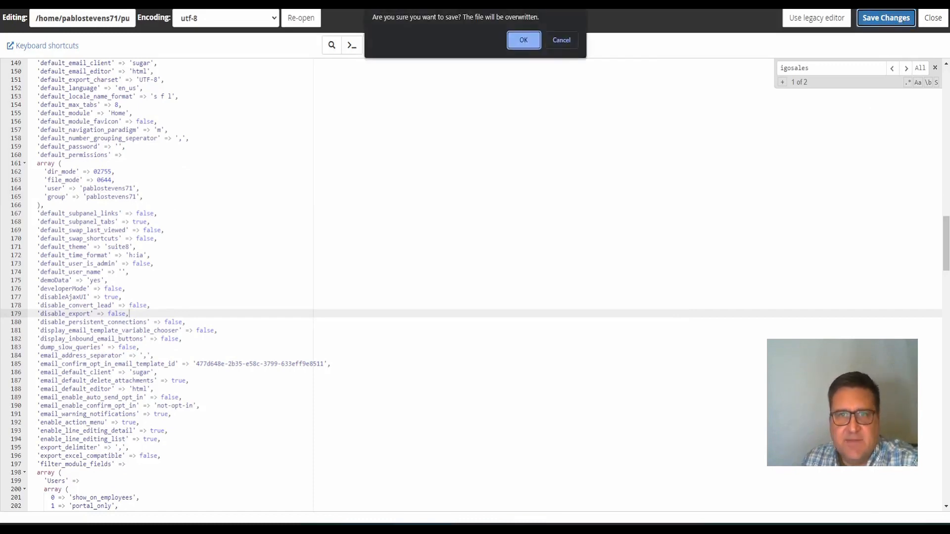
{"action": "left_click", "coordinate": [523, 44]}
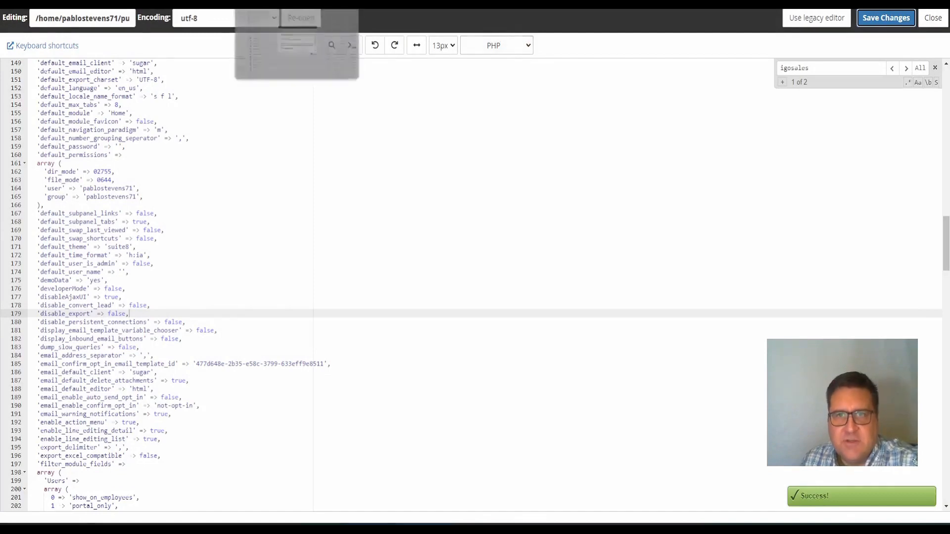
{"action": "left_click", "coordinate": [282, 2]}
{"action": "left_click", "coordinate": [332, 3]}
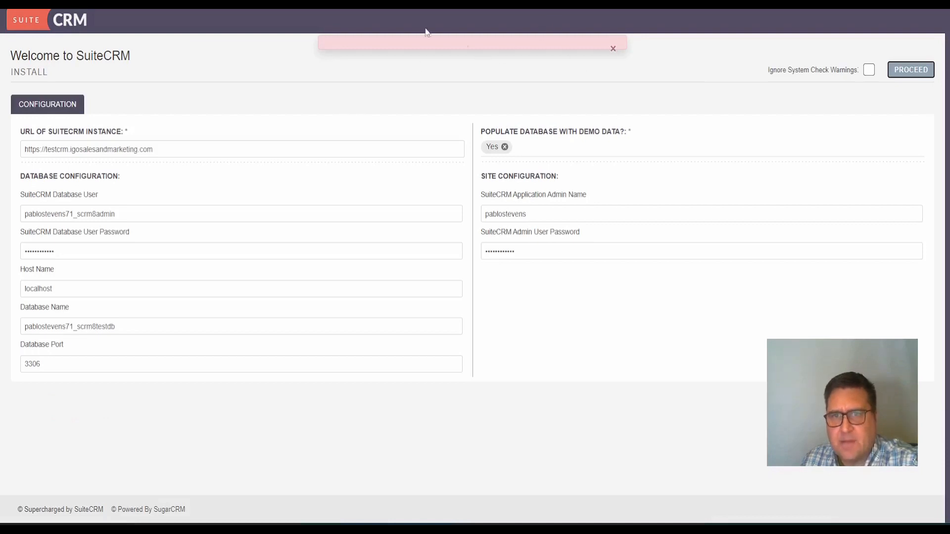
Leave the SuiteCRM installer tab and bring the cPanel Tools dashboard back into view
{"action": "left_click_drag", "start_coordinate": [377, 43], "coordinate": [19, 169]}
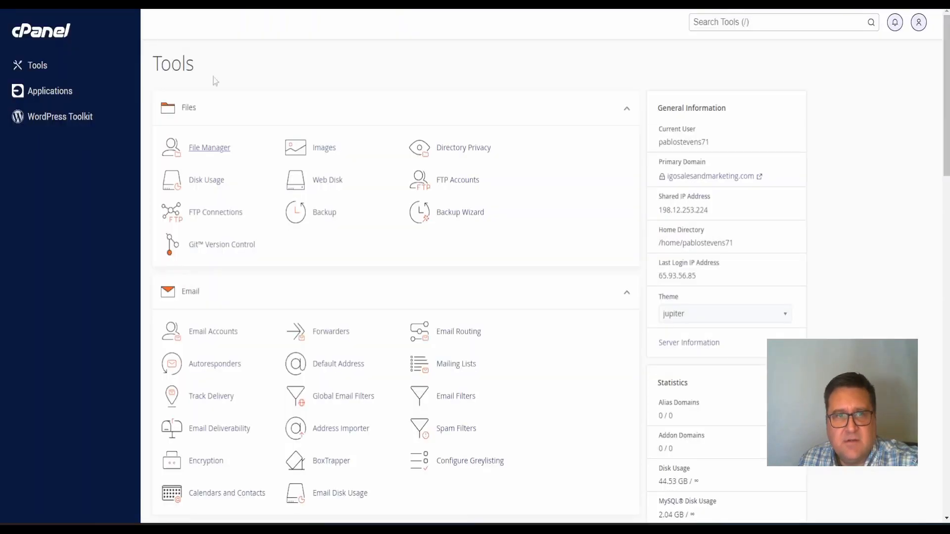
Open Cron Jobs in cPanel and choose the Once Per Minute common setting
{"action": "scroll", "coordinate": [250, 515], "scroll_direction": "down", "scroll_amount": 20}
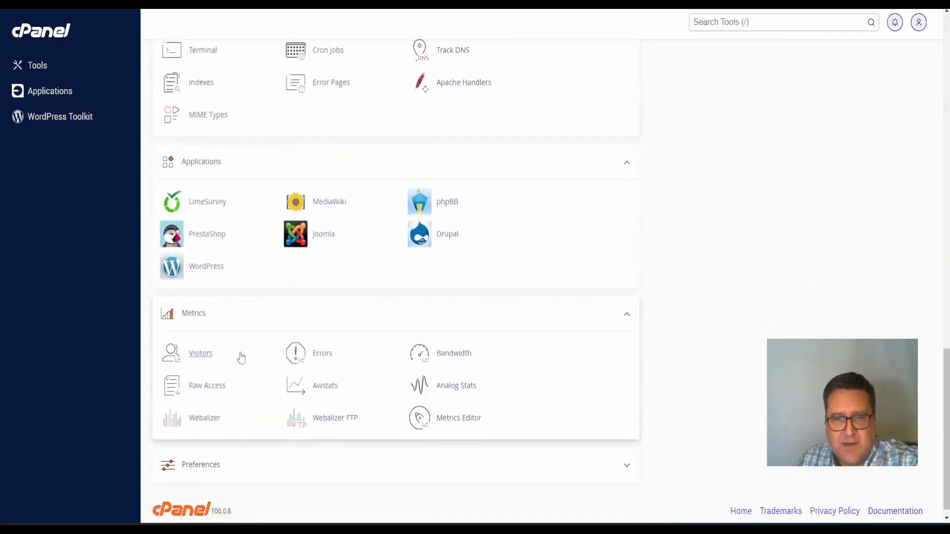
{"action": "mouse_move", "coordinate": [594, 529]}
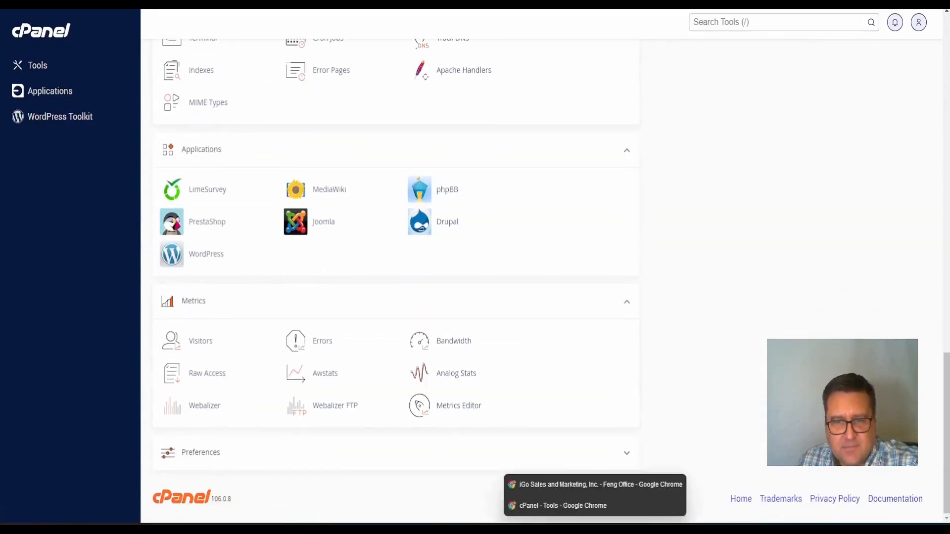
{"action": "left_click", "coordinate": [570, 506]}
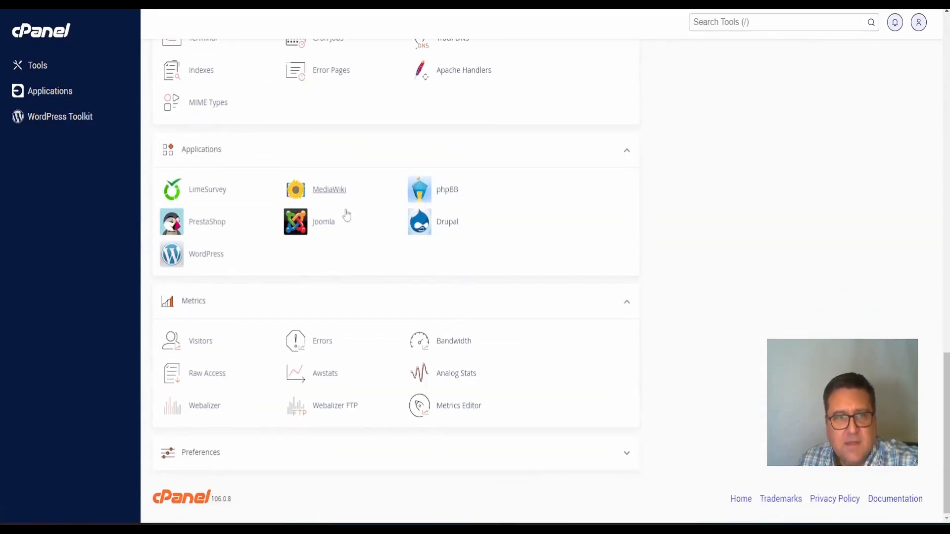
{"action": "scroll", "coordinate": [223, 221], "scroll_direction": "up", "scroll_amount": 5}
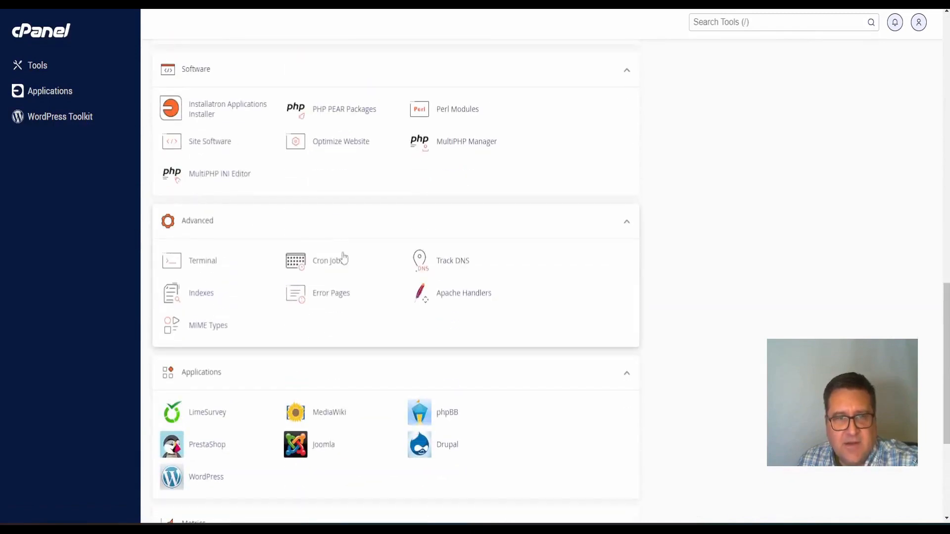
{"action": "left_click", "coordinate": [337, 260]}
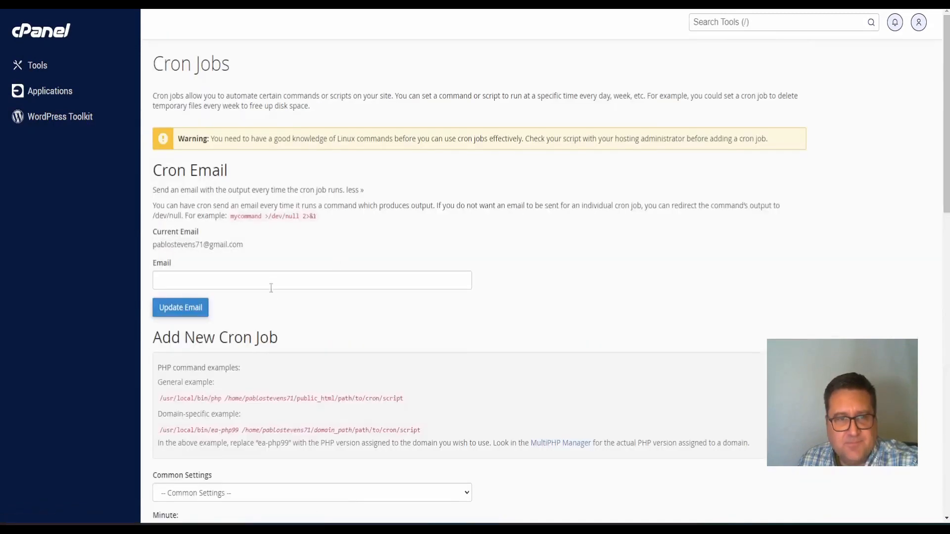
{"action": "scroll", "coordinate": [271, 288], "scroll_direction": "down", "scroll_amount": 3}
{"action": "scroll", "coordinate": [196, 198], "scroll_direction": "down", "scroll_amount": 5}
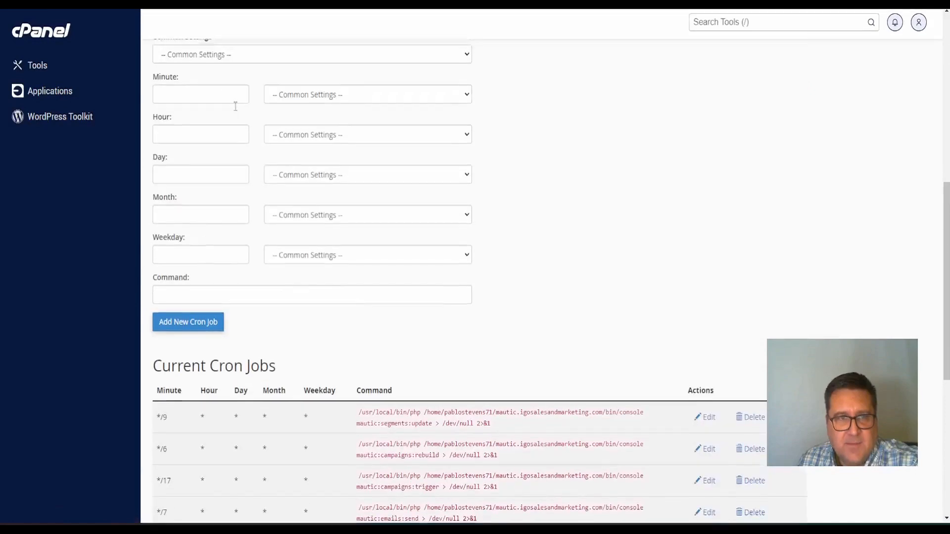
{"action": "scroll", "coordinate": [218, 139], "scroll_direction": "up", "scroll_amount": 2}
{"action": "left_click", "coordinate": [206, 158]}
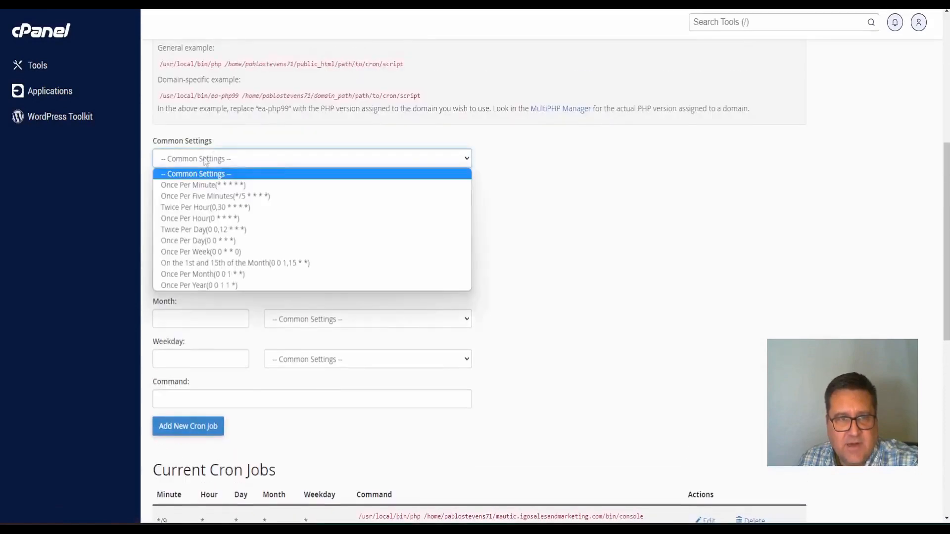
{"action": "left_click", "coordinate": [210, 185]}
Paste the cron.php command, replace the suitecrm folder with testcrm, and add the cron job
{"action": "left_click", "coordinate": [205, 393]}
{"action": "right_click", "coordinate": [203, 401]}
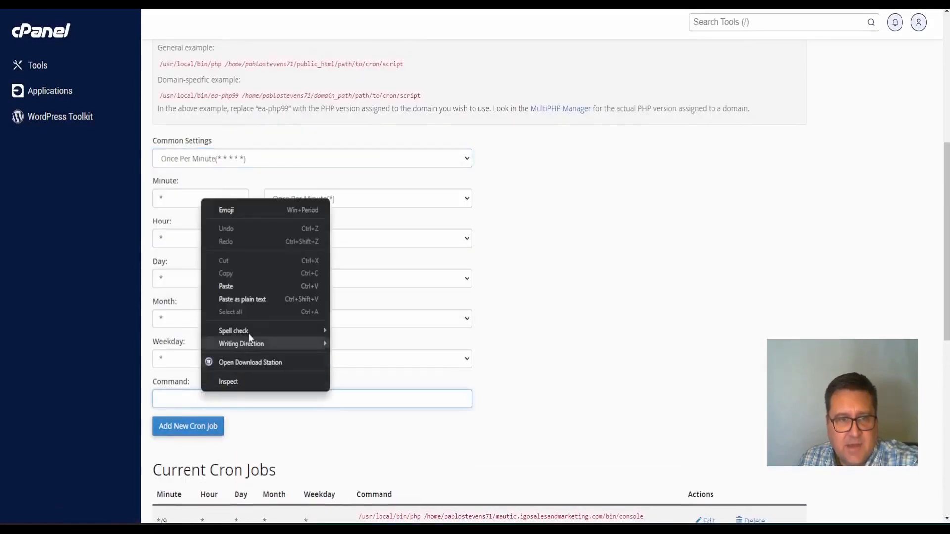
{"action": "left_click", "coordinate": [242, 287]}
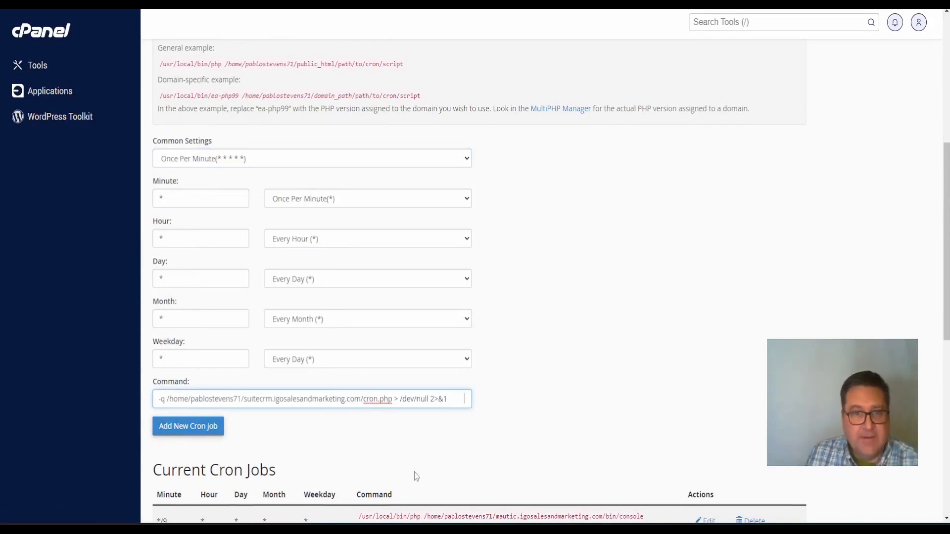
{"action": "key", "text": "BackSpace"}
{"action": "key", "text": "Left"}
{"action": "key", "text": "Left"}
{"action": "key", "text": "Left"}
{"action": "key", "text": "Left"}
{"action": "key", "text": "Left"}
{"action": "key", "text": "Left"}
{"action": "key", "text": "Left"}
{"action": "key", "text": "Left"}
{"action": "key", "text": "Left"}
{"action": "key", "text": "Left"}
{"action": "key", "text": "Left"}
{"action": "key", "text": "Left"}
{"action": "key", "text": "Left"}
{"action": "key", "text": "Left"}
{"action": "key", "text": "Left"}
{"action": "key", "text": "Left"}
{"action": "key", "text": "Left"}
{"action": "key", "text": "Left"}
{"action": "key", "text": "Left"}
{"action": "key", "text": "Left"}
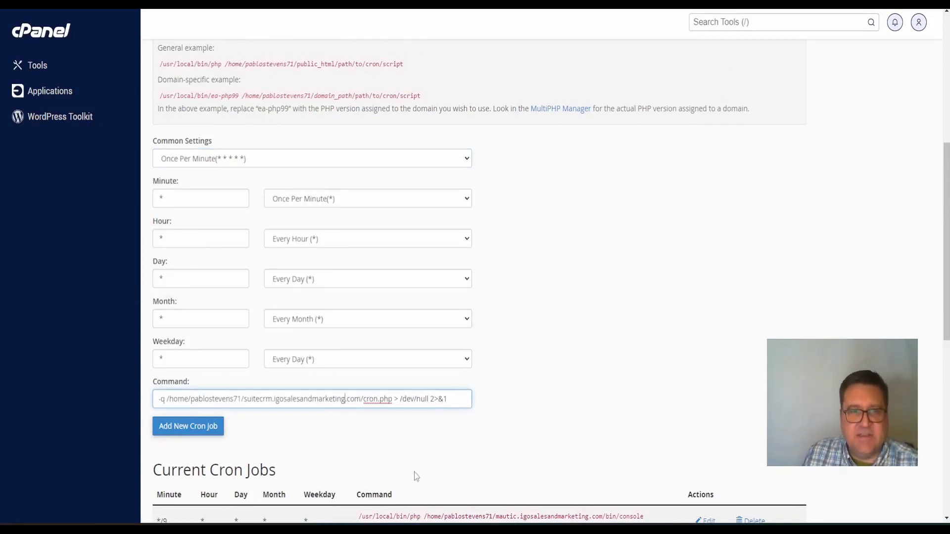
{"action": "key", "text": "Delete"}
{"action": "key", "text": "Delete"}
{"action": "key", "text": "Delete"}
{"action": "key", "text": "Delete"}
{"action": "key", "text": "Delete"}
{"action": "key", "text": "Delete"}
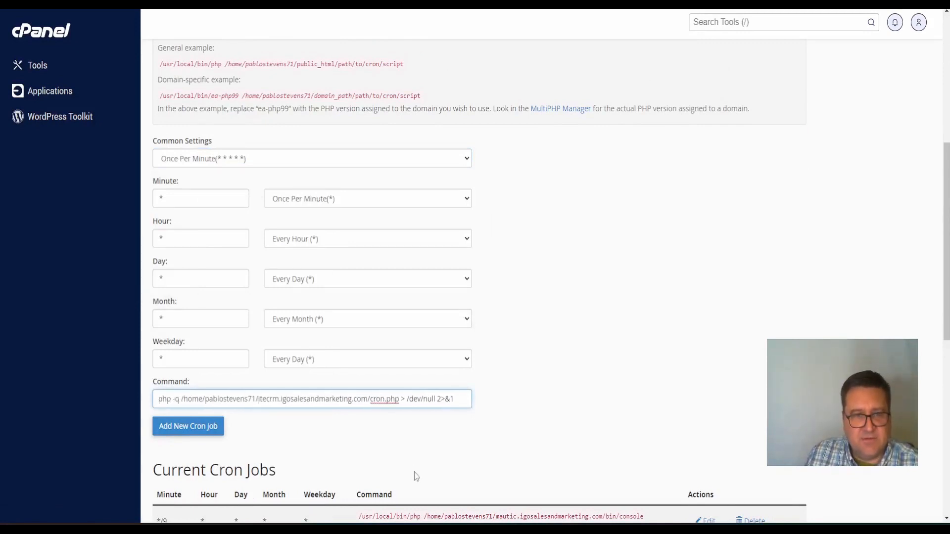
{"action": "key", "text": "Delete"}
{"action": "key", "text": "Delete"}
{"action": "type", "text": "test"}
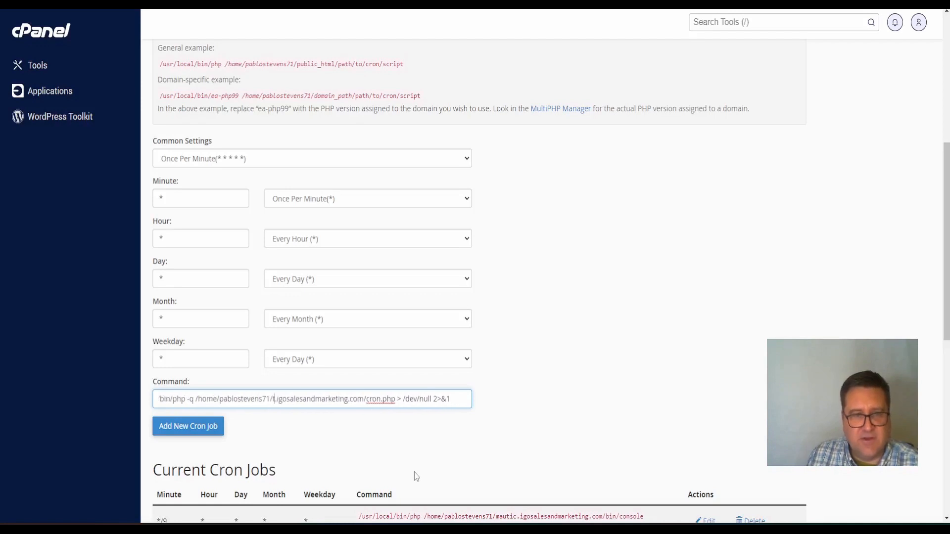
{"action": "type", "text": "crm."}
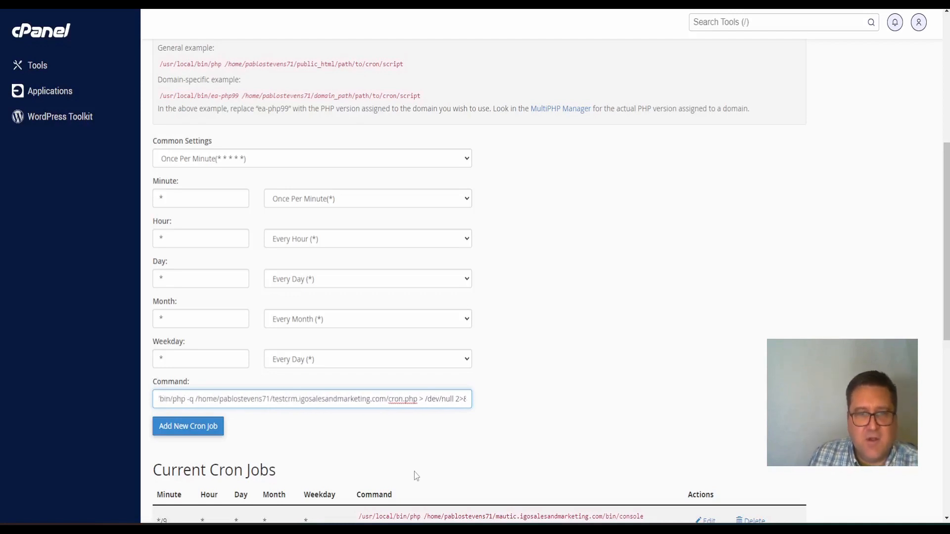
{"action": "left_click", "coordinate": [603, 357]}
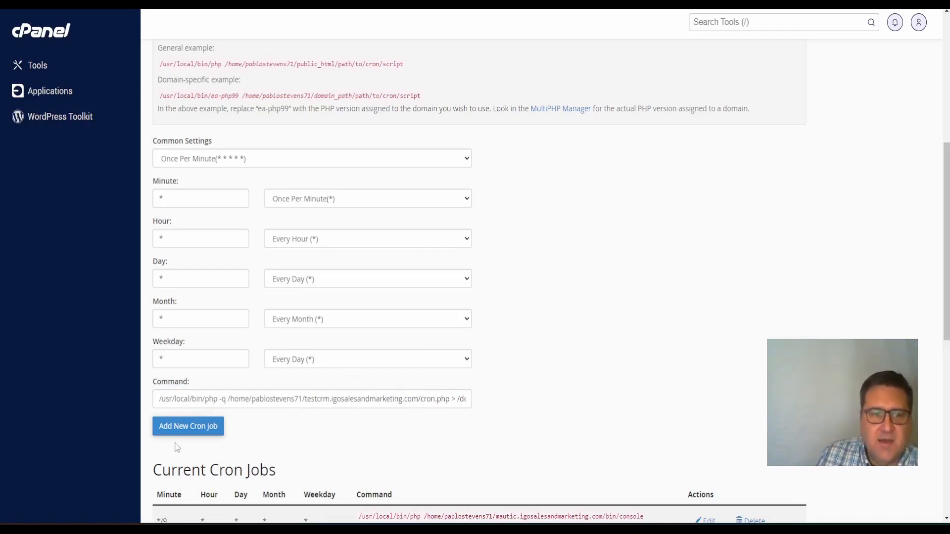
{"action": "left_click", "coordinate": [203, 427]}
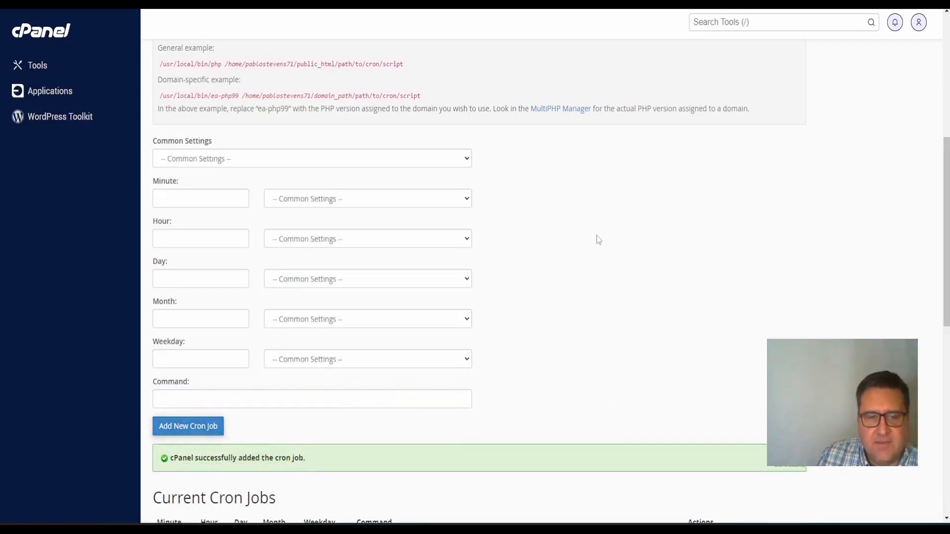
Scroll to Current Cron Jobs and inspect the new testcrm cron.php command's output redirect
{"action": "scroll", "coordinate": [596, 245], "scroll_direction": "down", "scroll_amount": 6}
{"action": "scroll", "coordinate": [601, 246], "scroll_direction": "up", "scroll_amount": 3}
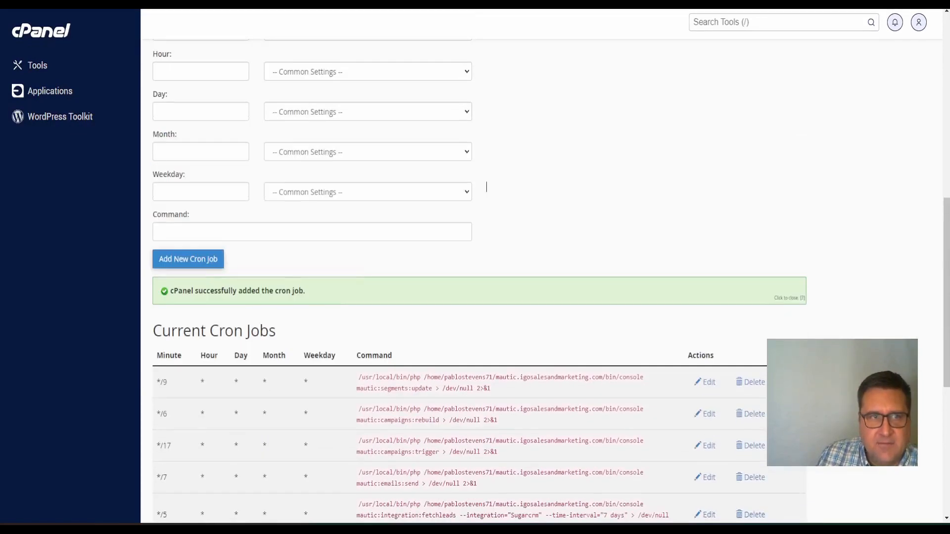
{"action": "scroll", "coordinate": [440, 224], "scroll_direction": "up", "scroll_amount": 3}
{"action": "scroll", "coordinate": [461, 245], "scroll_direction": "down", "scroll_amount": 8}
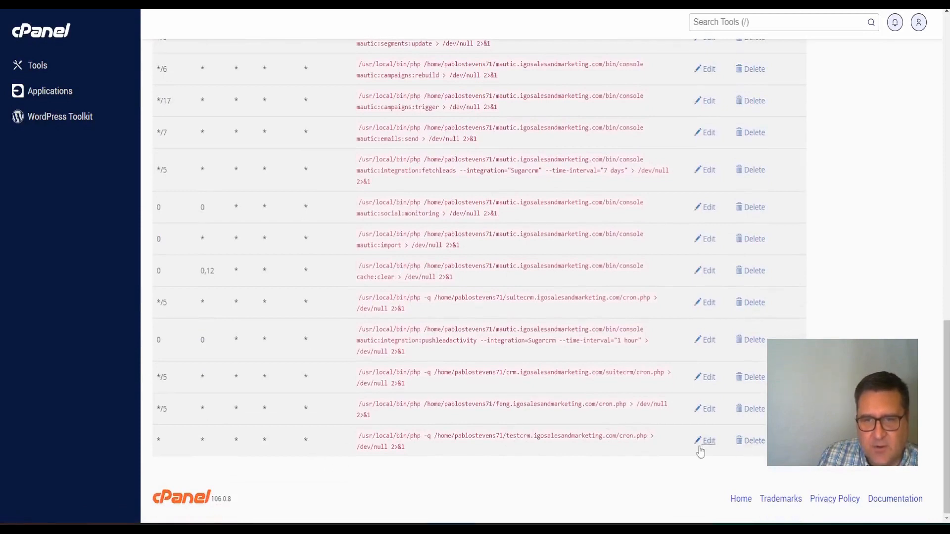
{"action": "left_click_drag", "start_coordinate": [357, 447], "coordinate": [390, 447]}
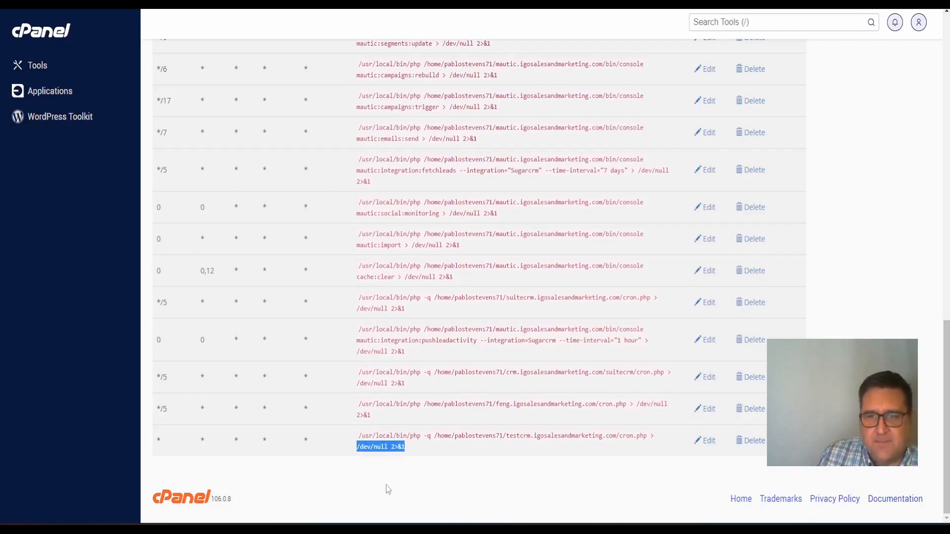
{"action": "left_click_drag", "start_coordinate": [648, 436], "coordinate": [669, 439]}
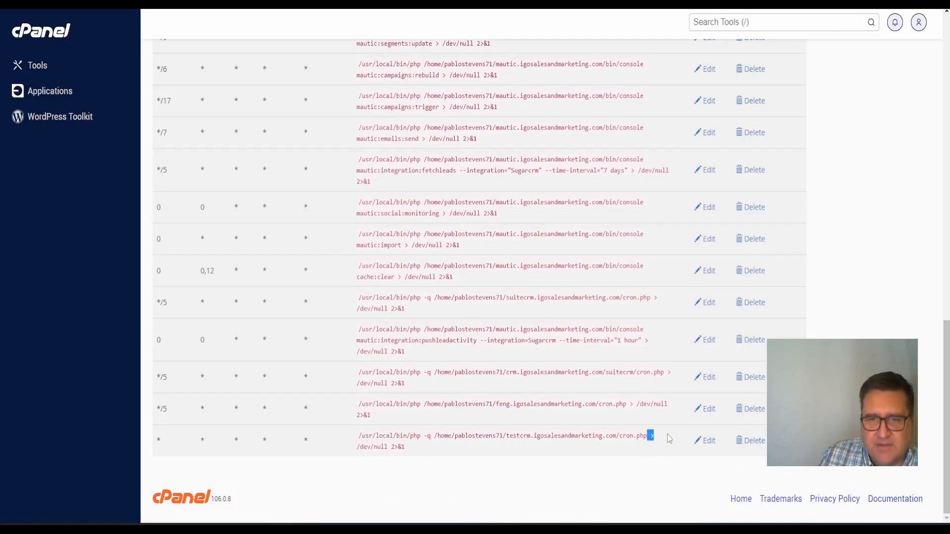
{"action": "left_click", "coordinate": [651, 452]}
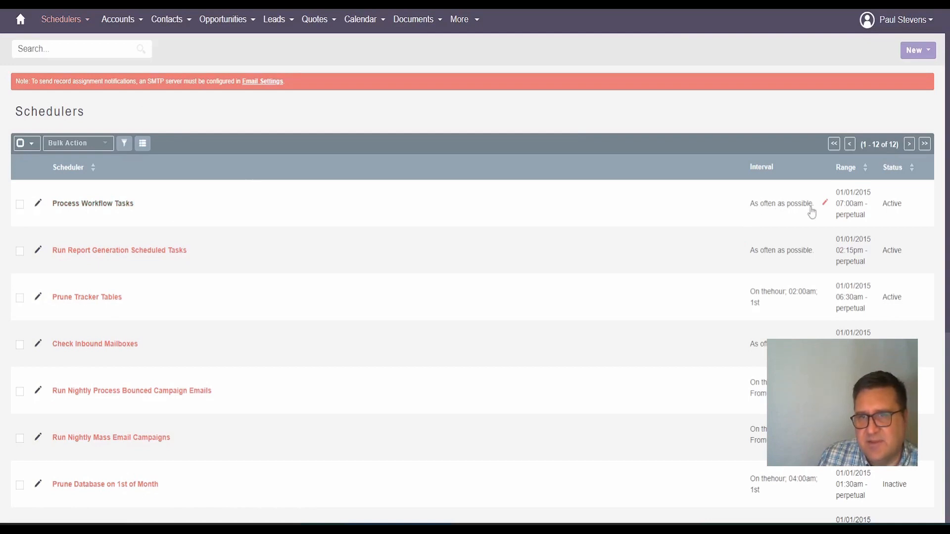
Open the Process Workflow Tasks scheduler and scroll its details to see whether it has run
{"action": "left_click", "coordinate": [115, 205]}
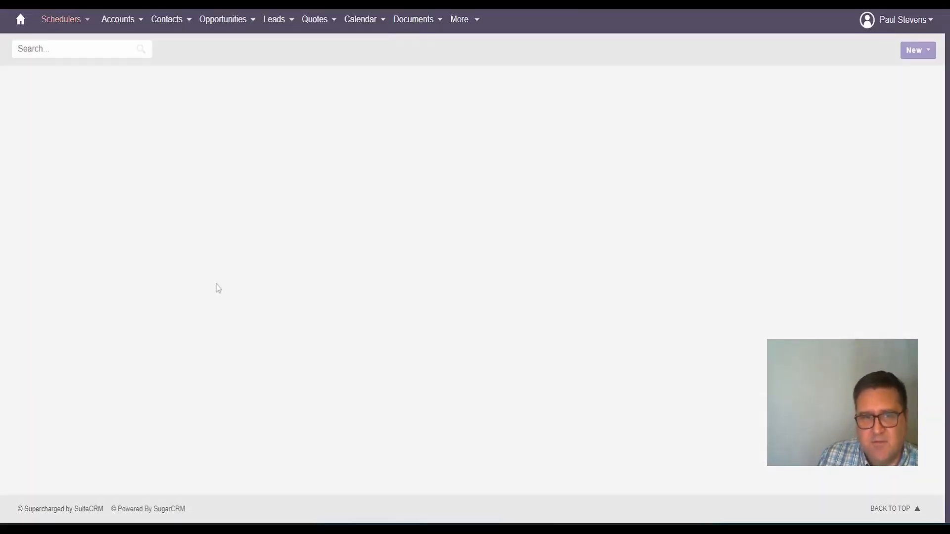
{"action": "scroll", "coordinate": [213, 292], "scroll_direction": "down", "scroll_amount": 1}
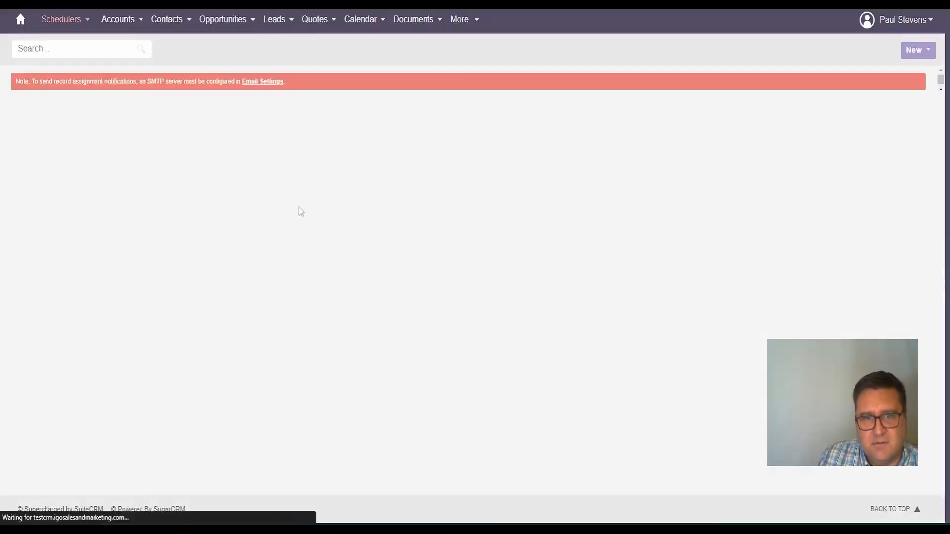
{"action": "scroll", "coordinate": [300, 218], "scroll_direction": "down", "scroll_amount": 2}
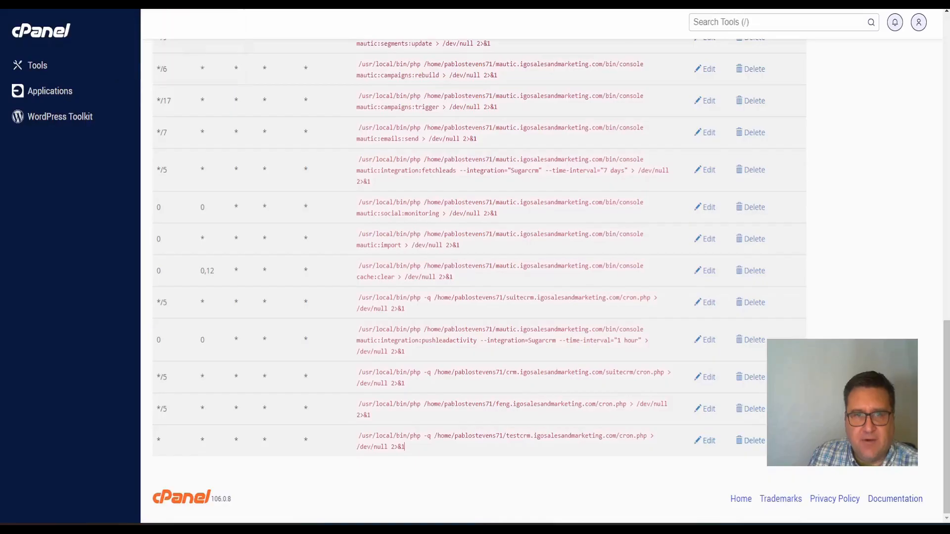
Open the every-minute testcrm cron job for editing and locate the public/legacy path for its command
{"action": "left_click", "coordinate": [705, 441]}
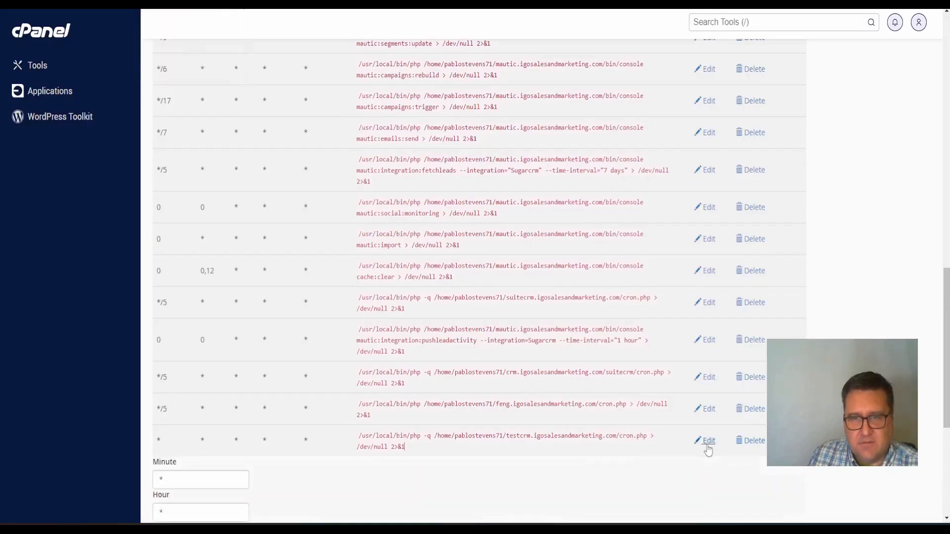
{"action": "scroll", "coordinate": [419, 336], "scroll_direction": "down", "scroll_amount": 5}
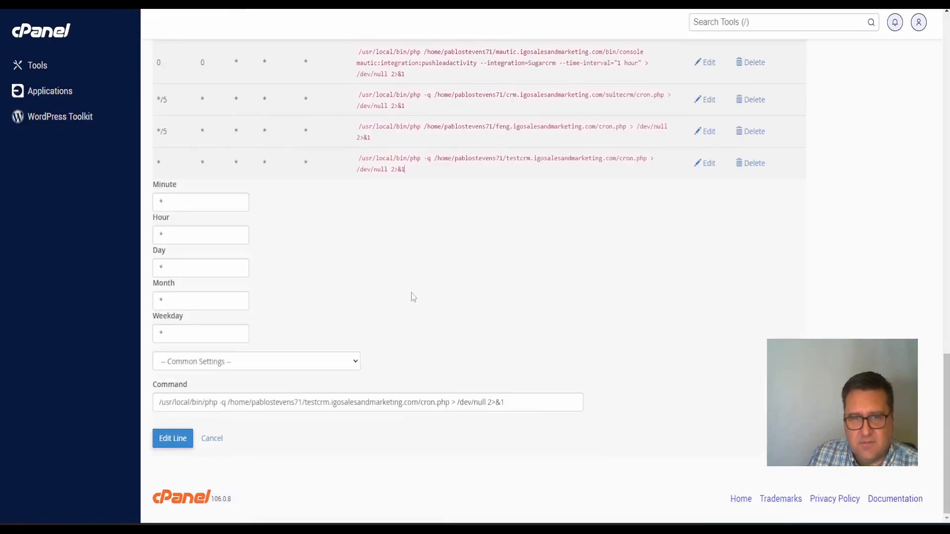
{"action": "left_click", "coordinate": [421, 403]}
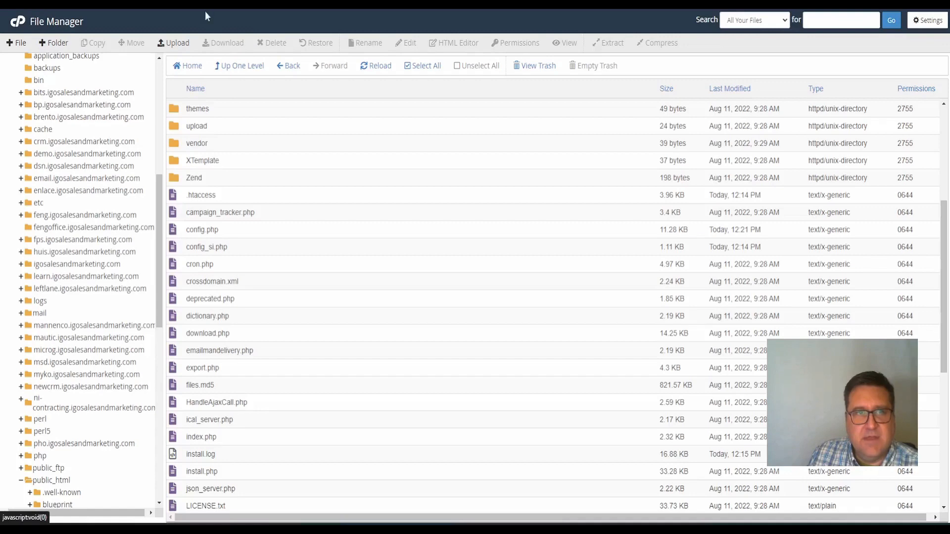
{"action": "scroll", "coordinate": [307, 210], "scroll_direction": "up", "scroll_amount": 5}
{"action": "scroll", "coordinate": [304, 215], "scroll_direction": "down", "scroll_amount": 6}
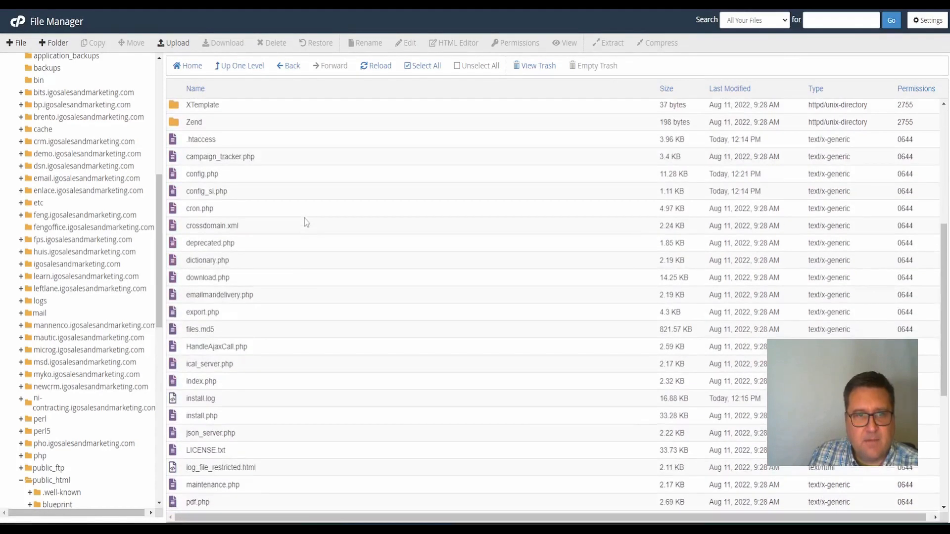
{"action": "scroll", "coordinate": [194, 273], "scroll_direction": "up", "scroll_amount": 6}
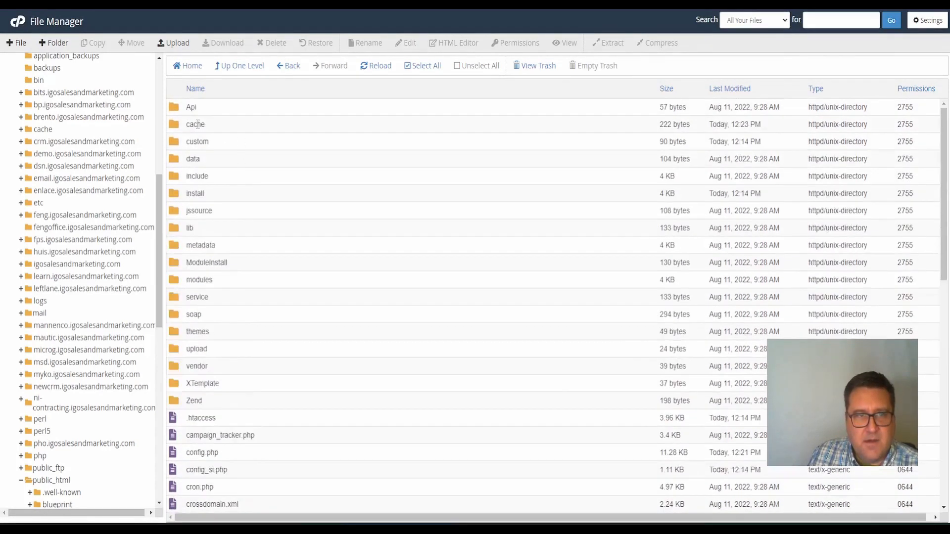
{"action": "scroll", "coordinate": [103, 151], "scroll_direction": "up", "scroll_amount": 8}
{"action": "left_click_drag", "start_coordinate": [84, 65], "coordinate": [106, 87]}
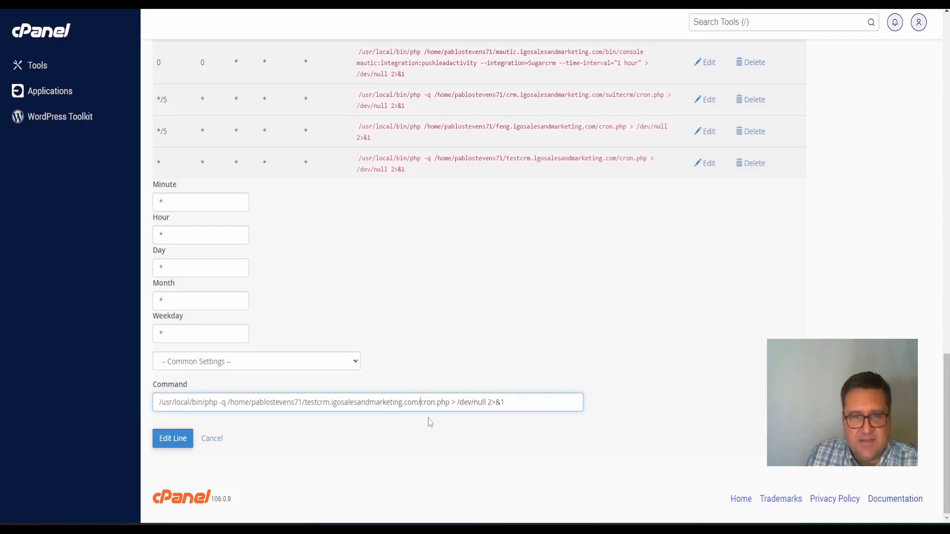
Insert public/legacy/ before cron.php in the testcrm cron command and save the edit
{"action": "type", "text": "publi"}
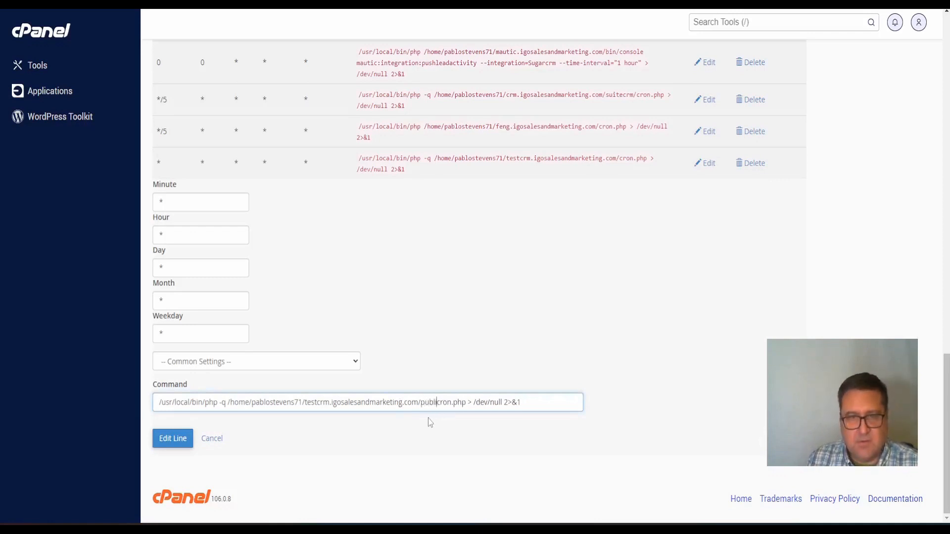
{"action": "type", "text": "c/le"}
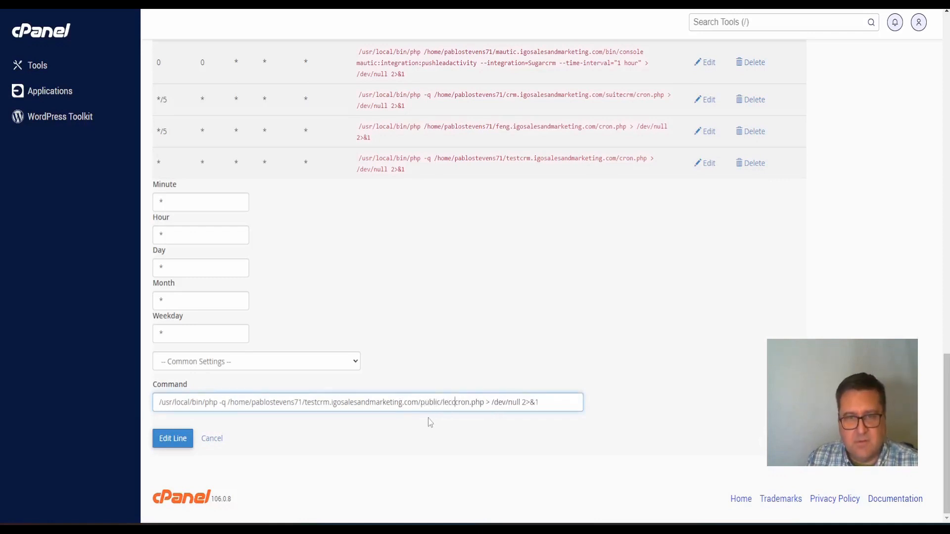
{"action": "type", "text": "gacy/"}
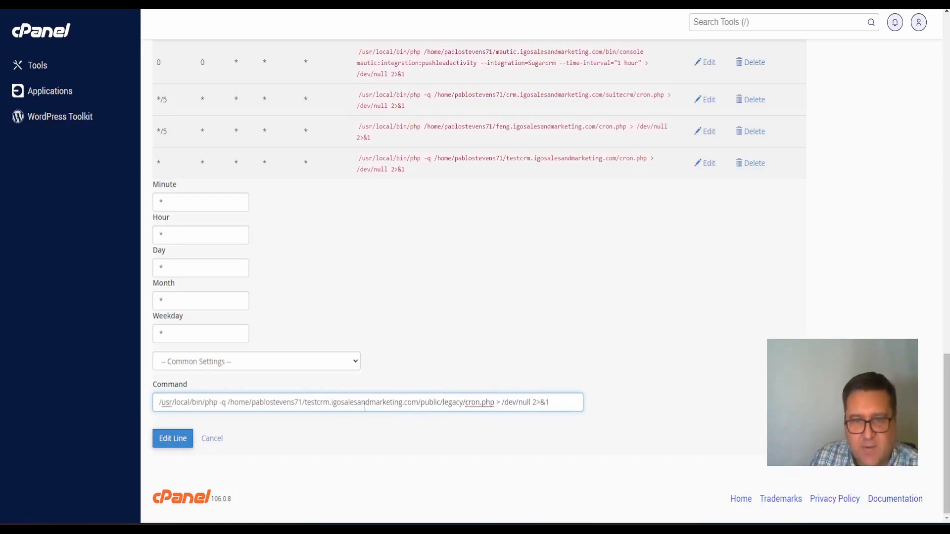
{"action": "left_click", "coordinate": [176, 439]}
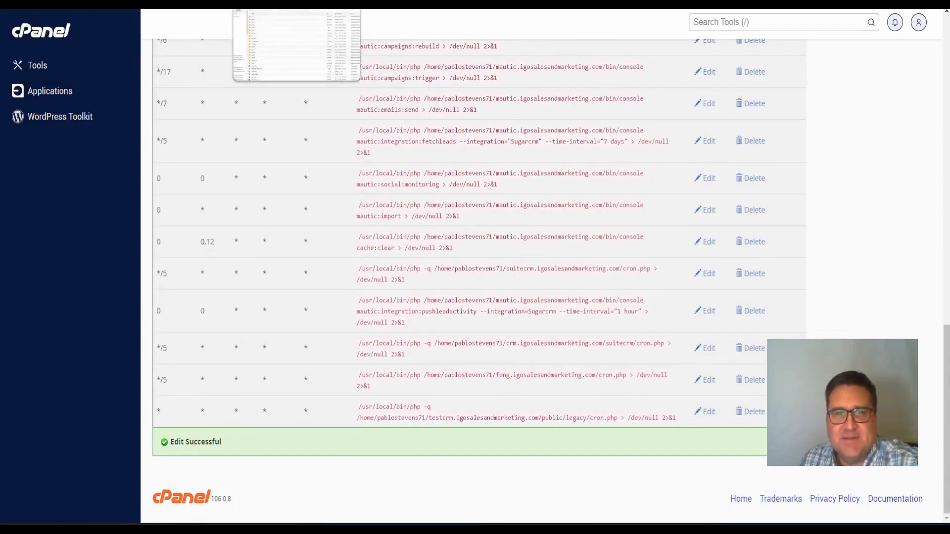
Reload Process Workflow Tasks, confirm Last Successful Run is Never with an empty Job Log
{"action": "left_click", "coordinate": [267, 3]}
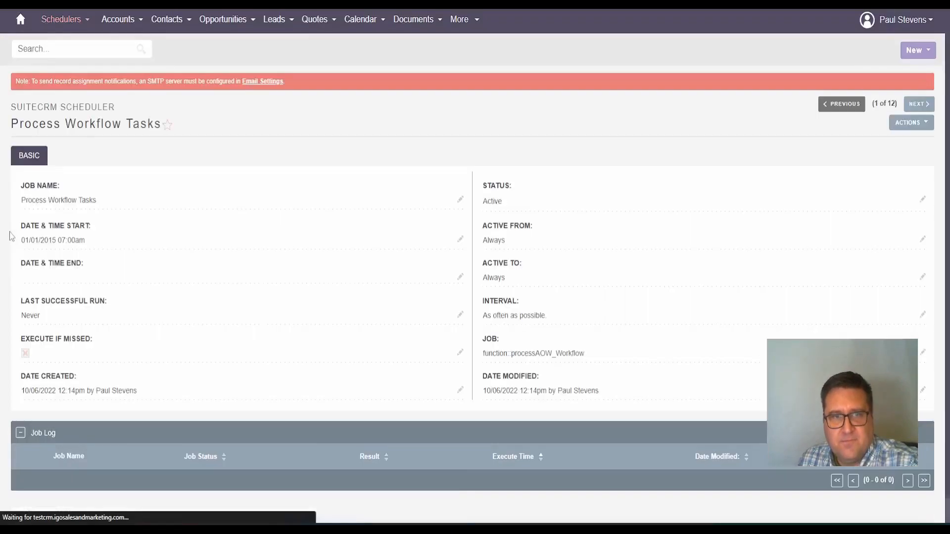
{"action": "scroll", "coordinate": [121, 256], "scroll_direction": "down", "scroll_amount": 1}
{"action": "scroll", "coordinate": [120, 256], "scroll_direction": "up", "scroll_amount": 1}
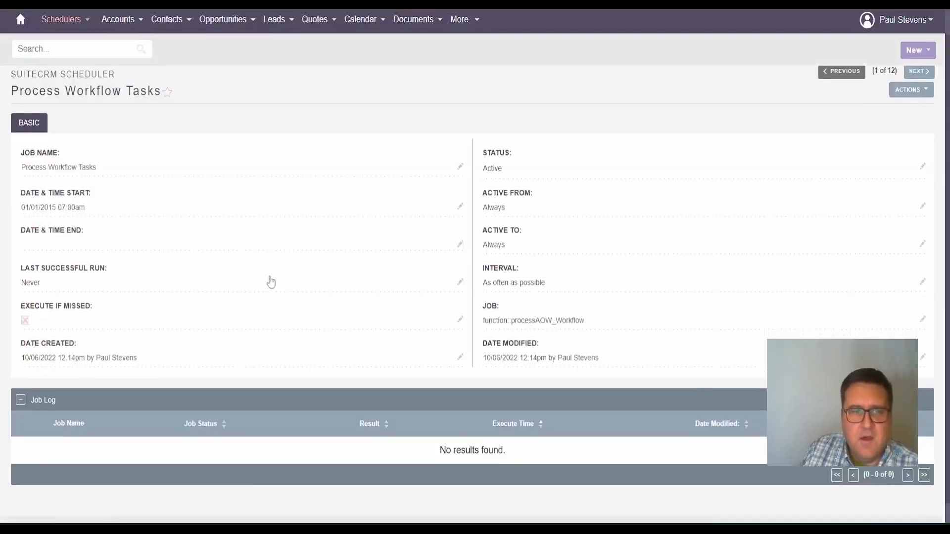
{"action": "scroll", "coordinate": [271, 282], "scroll_direction": "down", "scroll_amount": 1}
{"action": "scroll", "coordinate": [259, 269], "scroll_direction": "up", "scroll_amount": 2}
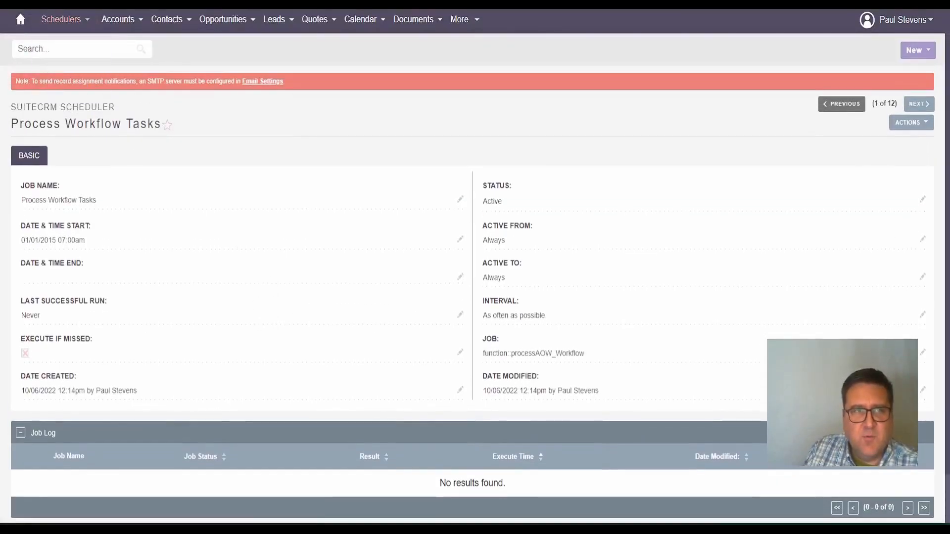
{"action": "key", "text": "alt+Left"}
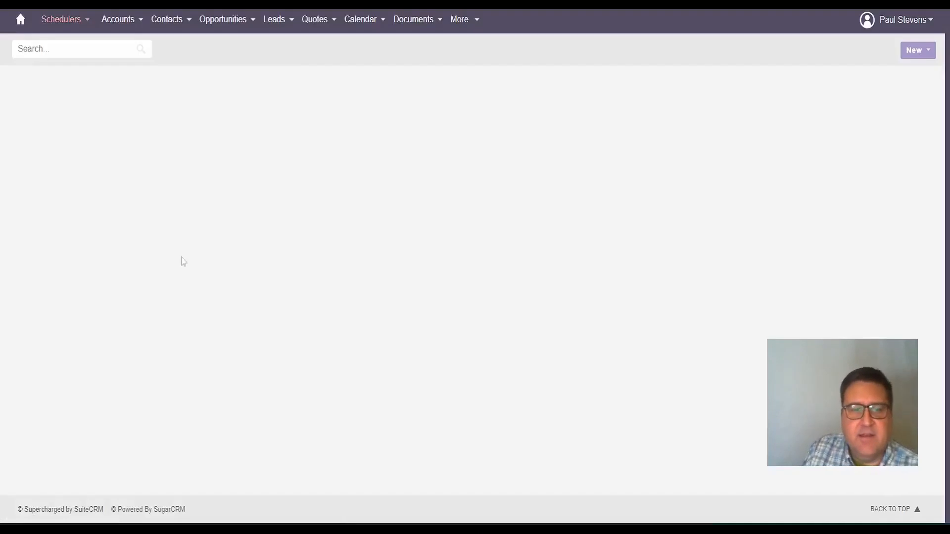
{"action": "scroll", "coordinate": [244, 209], "scroll_direction": "down", "scroll_amount": 1}
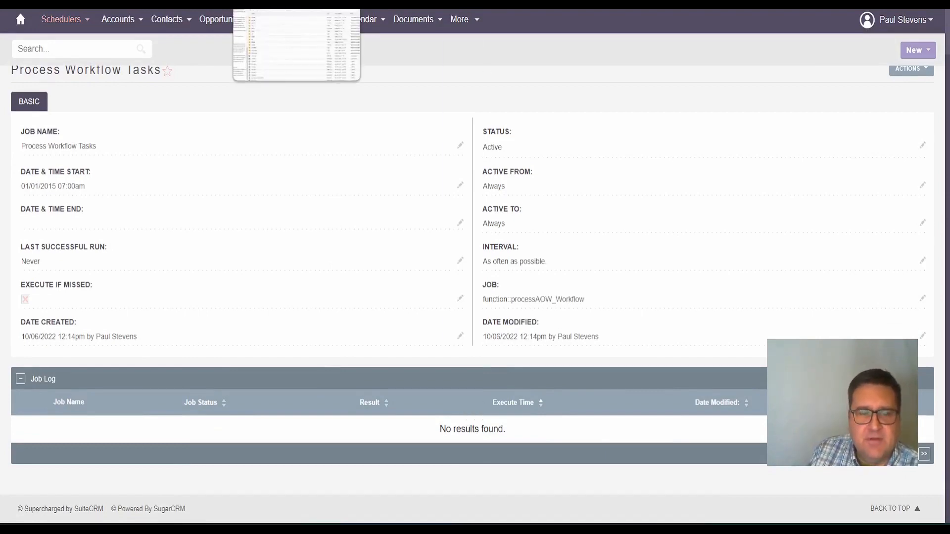
{"action": "left_click", "coordinate": [296, 4]}
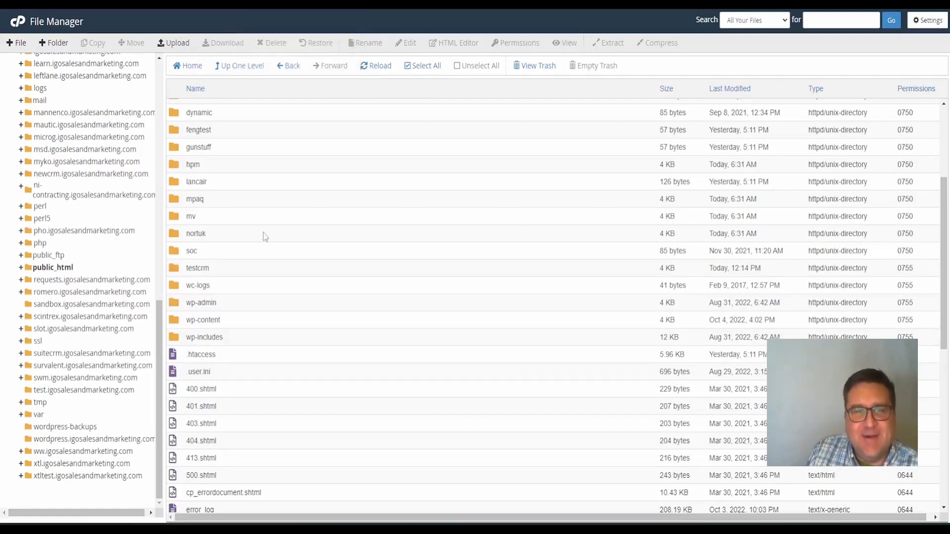
Open testcrm/public/legacy/config.php in the File Manager code editor
{"action": "double_click", "coordinate": [175, 273]}
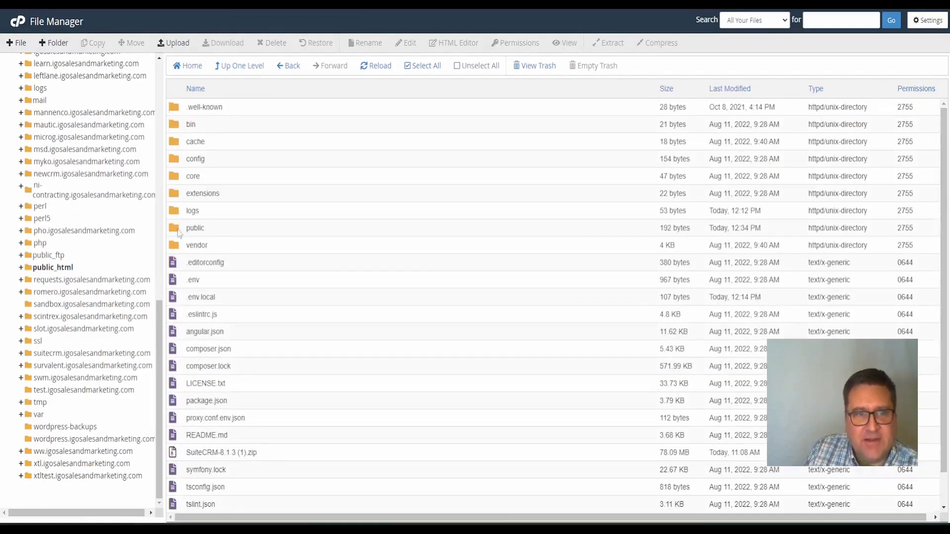
{"action": "double_click", "coordinate": [177, 234]}
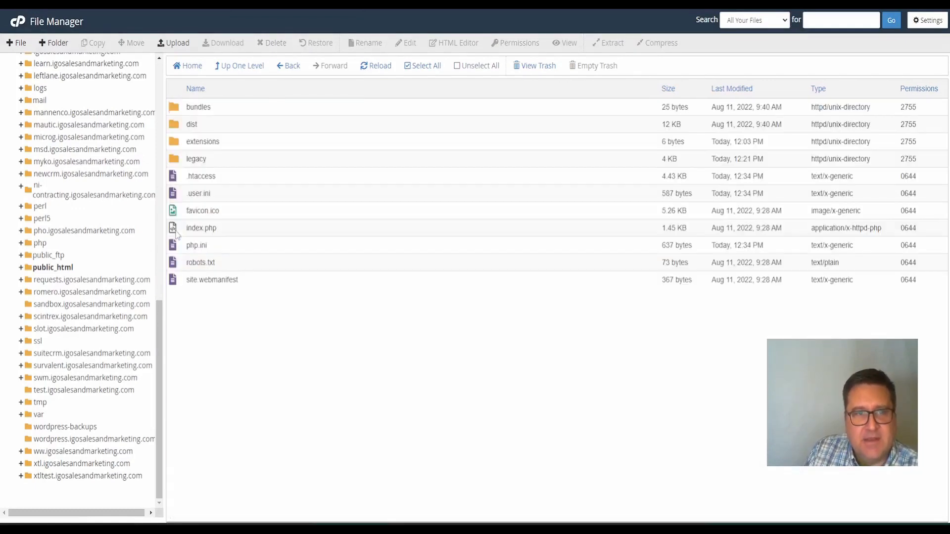
{"action": "double_click", "coordinate": [176, 161]}
{"action": "scroll", "coordinate": [331, 292], "scroll_direction": "down", "scroll_amount": 3}
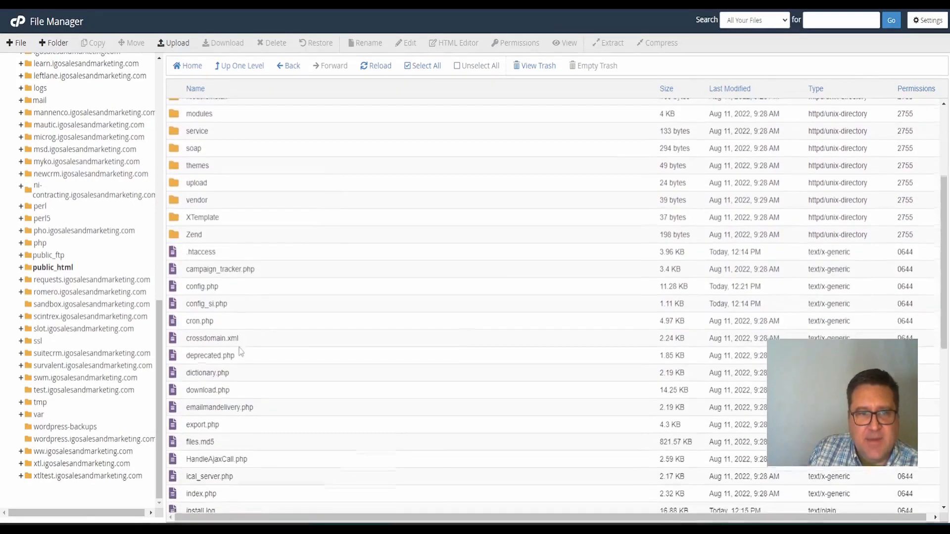
{"action": "left_click", "coordinate": [202, 286]}
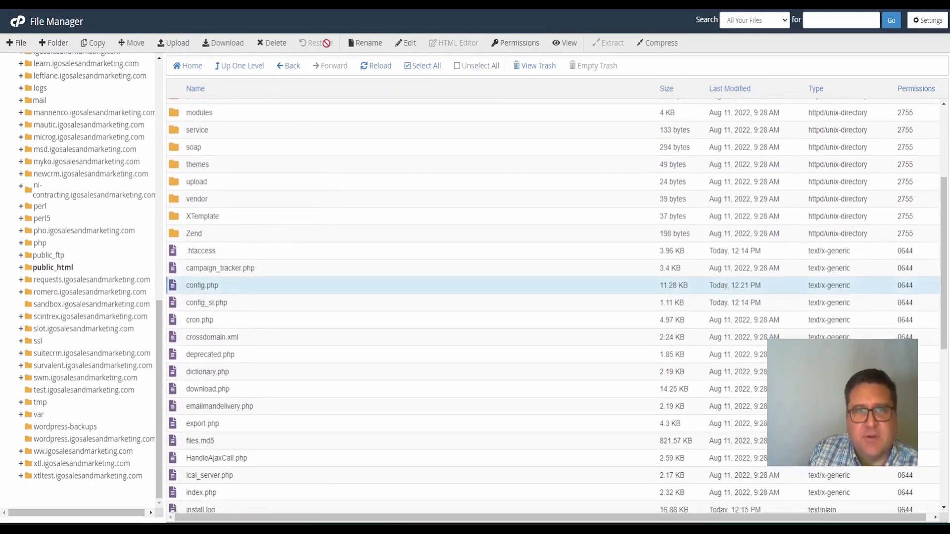
{"action": "left_click", "coordinate": [409, 48]}
{"action": "left_click", "coordinate": [564, 350]}
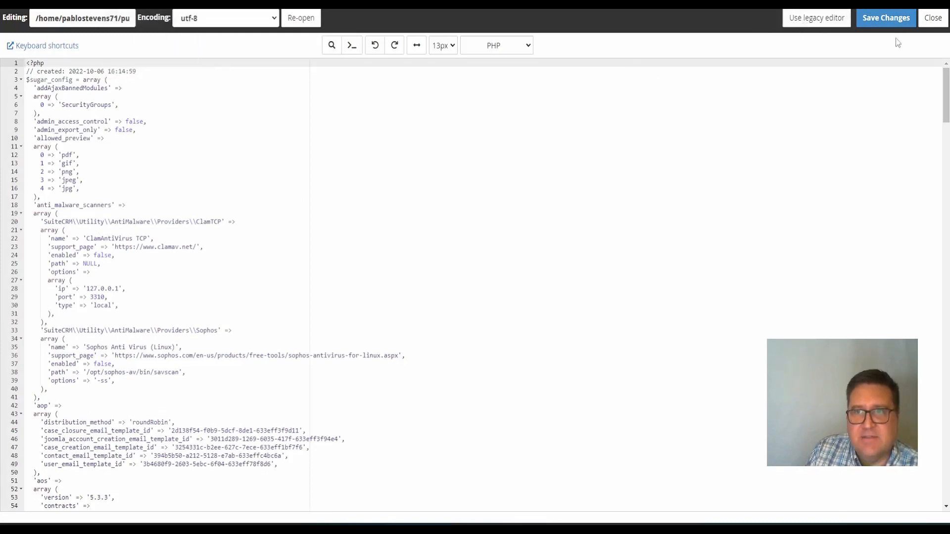
Search config.php for 'cron' and place the cursor after min_cron_interval on line 96
{"action": "left_click", "coordinate": [333, 44]}
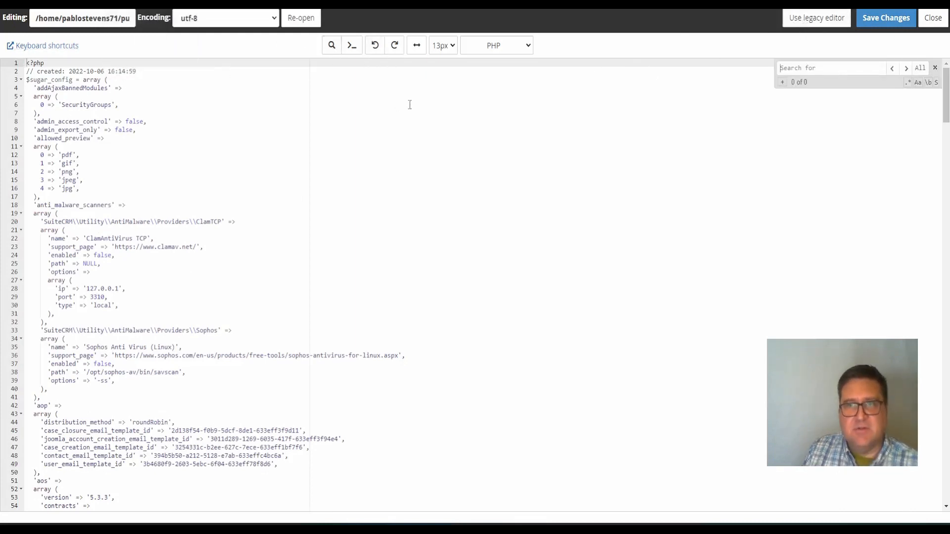
{"action": "type", "text": "cron"}
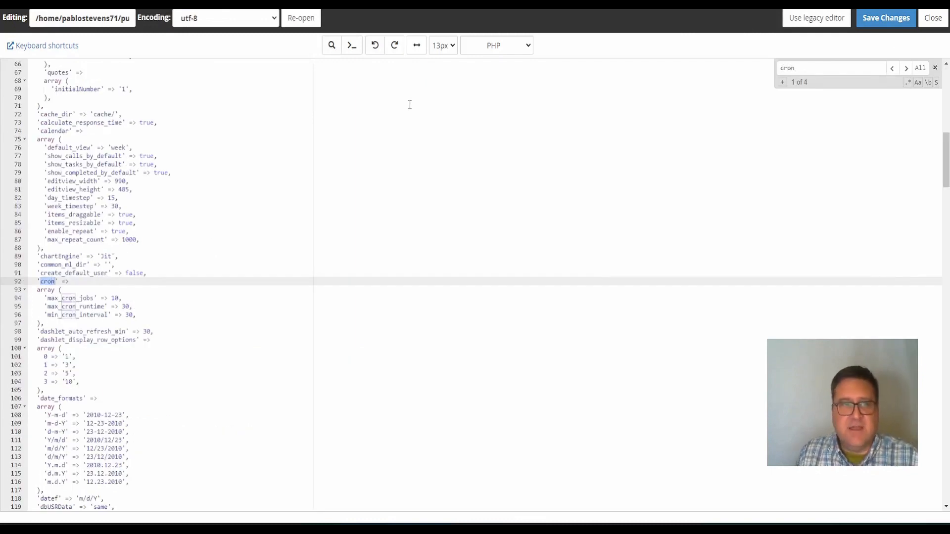
{"action": "left_click", "coordinate": [136, 314]}
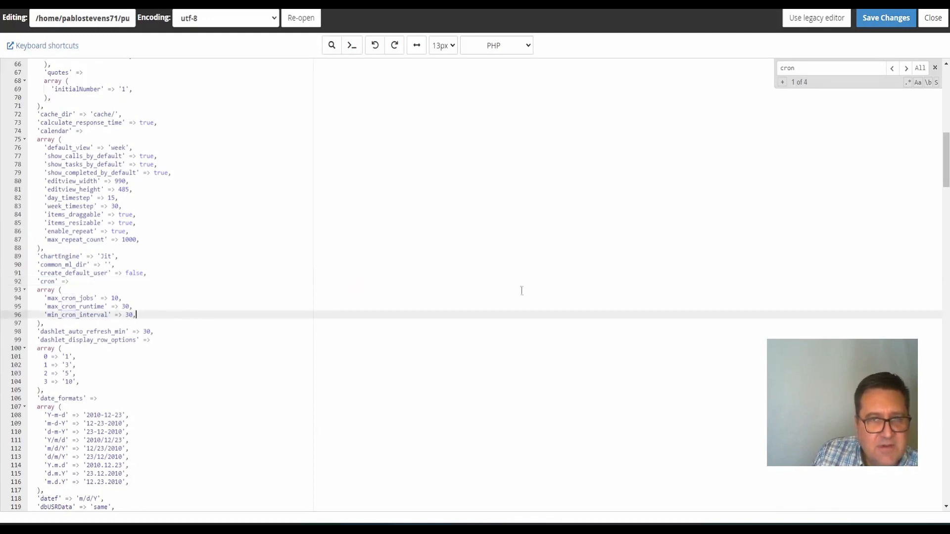
{"action": "left_click", "coordinate": [873, 4]}
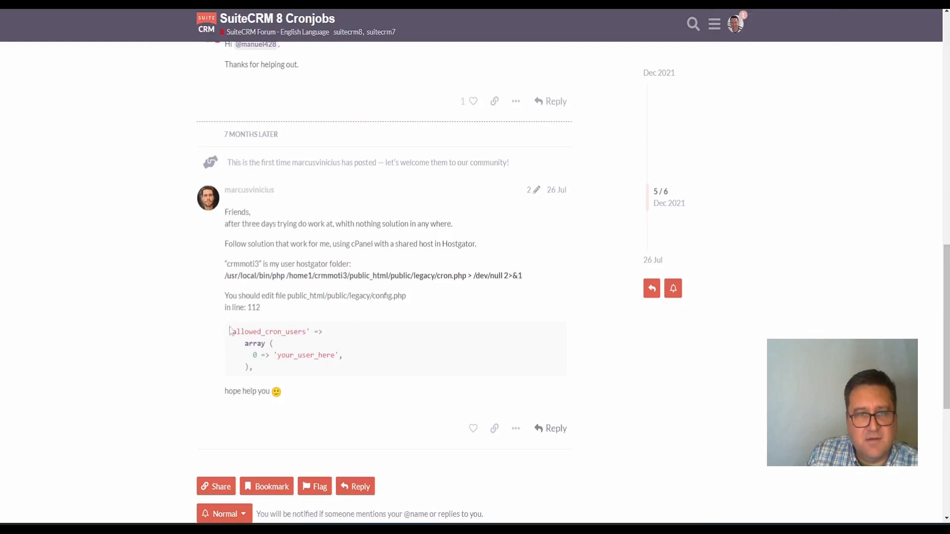
Copy the allowed_cron_users code snippet from the forum answer and return to the editor tab
{"action": "left_click_drag", "start_coordinate": [230, 330], "coordinate": [286, 372]}
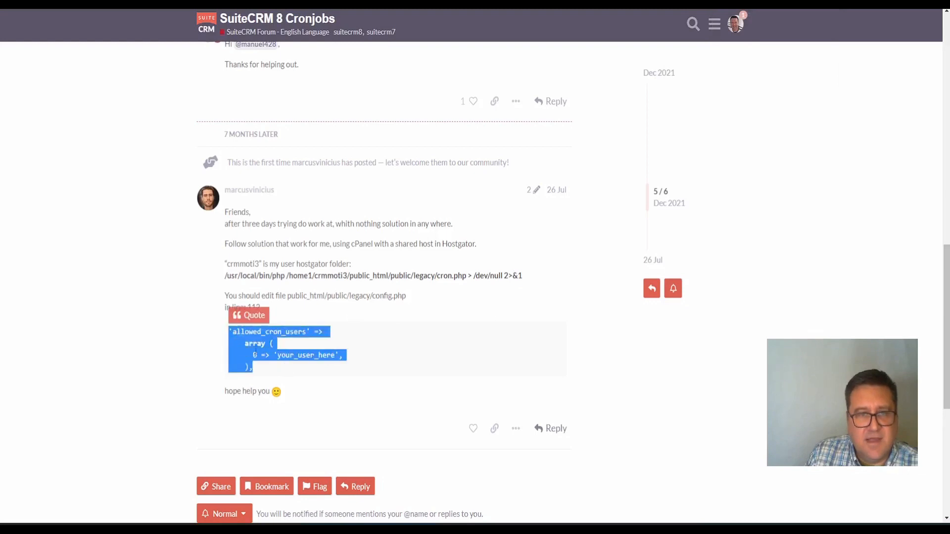
{"action": "right_click", "coordinate": [257, 353]}
{"action": "left_click", "coordinate": [277, 360]}
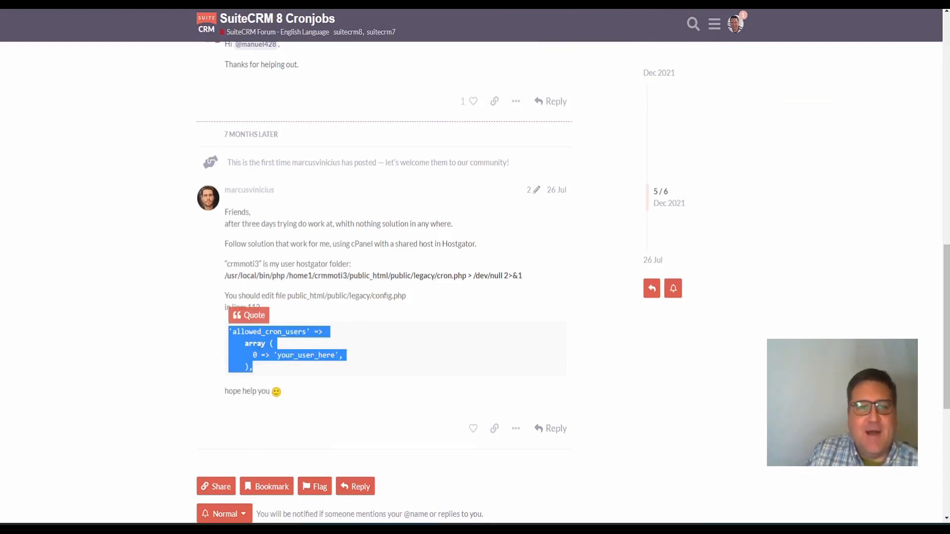
{"action": "key", "text": "ctrl+Tab"}
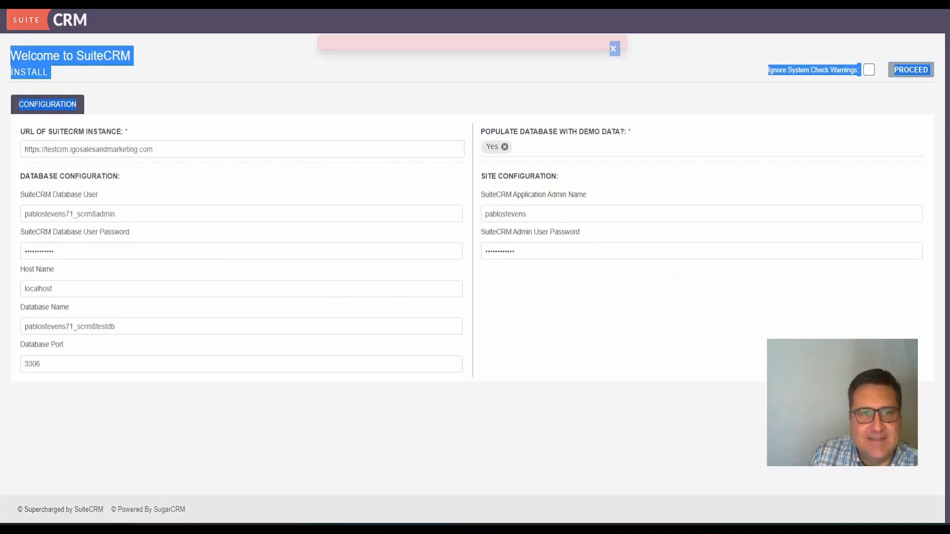
{"action": "key", "text": "ctrl+Tab"}
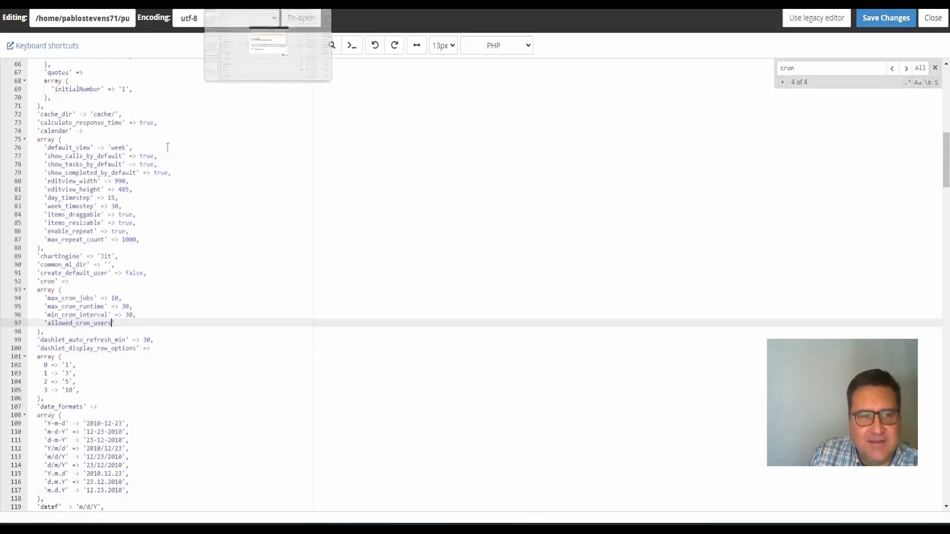
Replace the stray line 97 text with the pasted allowed_cron_users block, removing the your_user_here placeholder
{"action": "left_click_drag", "start_coordinate": [45, 323], "coordinate": [128, 325]}
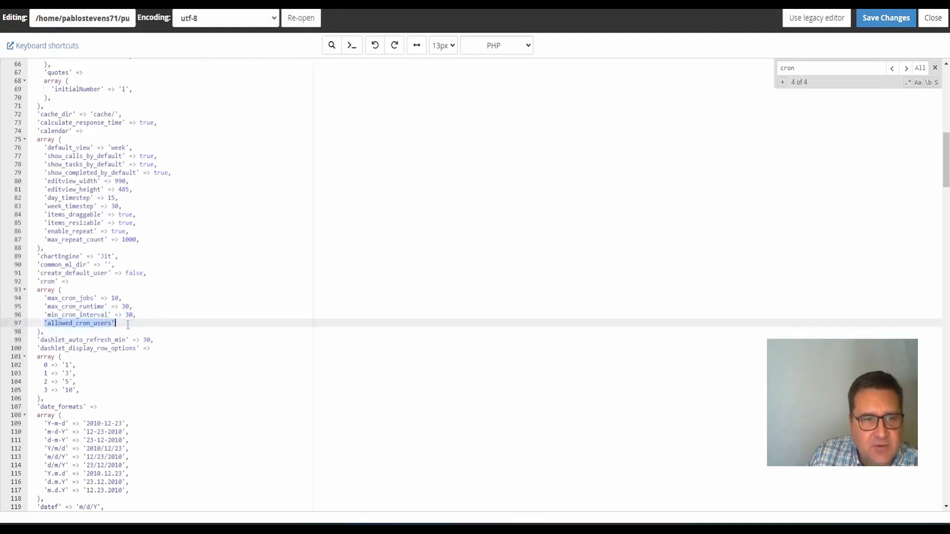
{"action": "key", "text": "BackSpace"}
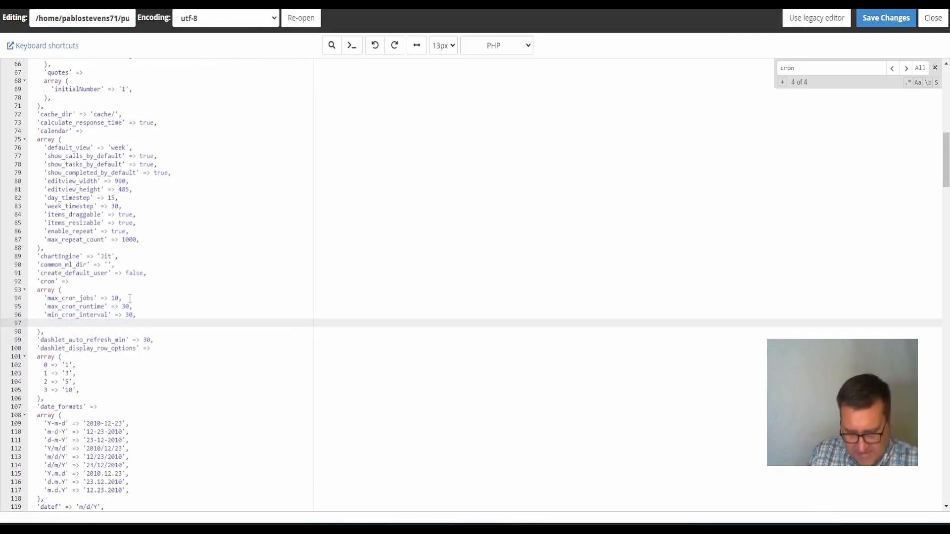
{"action": "key", "text": "ctrl+v"}
{"action": "key", "text": "Up"}
{"action": "key", "text": "Up"}
{"action": "key", "text": "Up"}
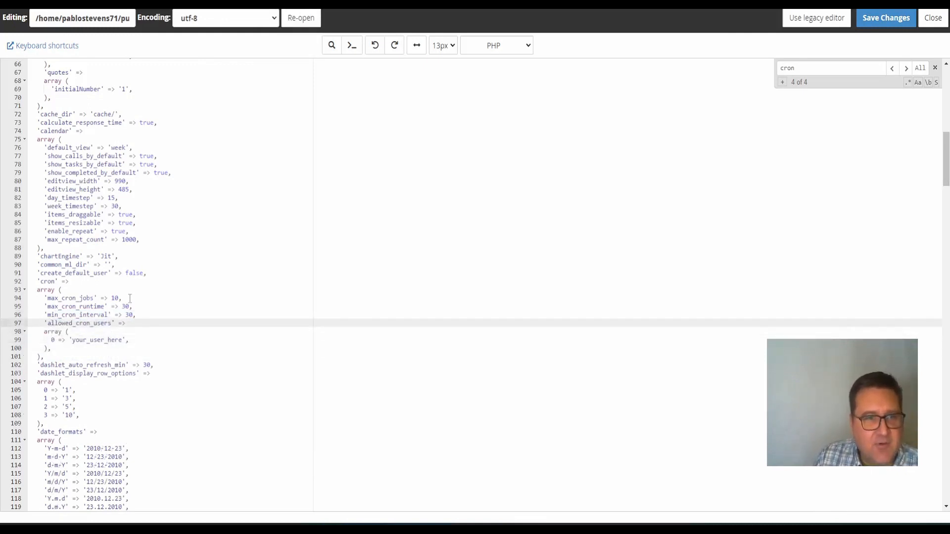
{"action": "key", "text": "Down"}
{"action": "key", "text": "Down"}
{"action": "key", "text": "Delete"}
{"action": "key", "text": "Delete"}
{"action": "key", "text": "Delete"}
{"action": "key", "text": "Delete"}
{"action": "key", "text": "Delete"}
{"action": "key", "text": "Delete"}
{"action": "key", "text": "Delete"}
{"action": "key", "text": "Delete"}
{"action": "key", "text": "Delete"}
{"action": "key", "text": "Delete"}
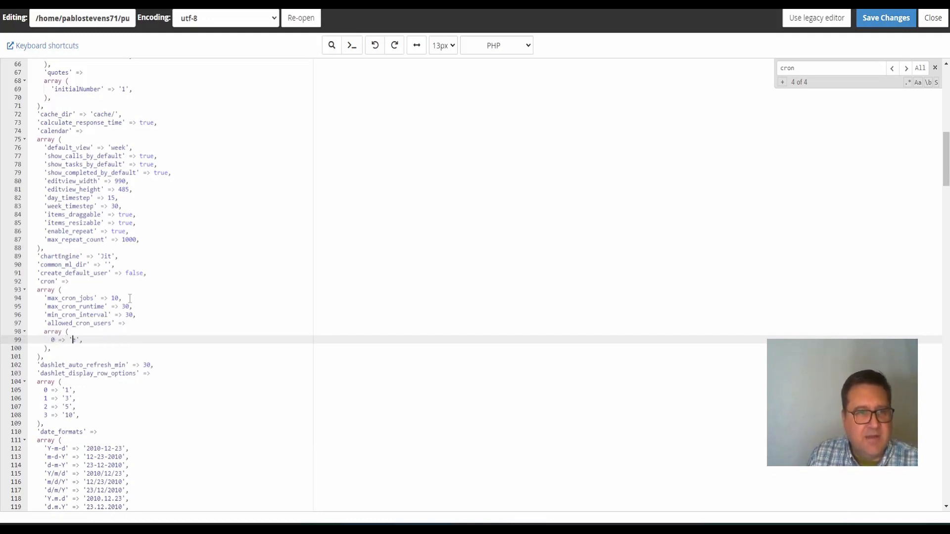
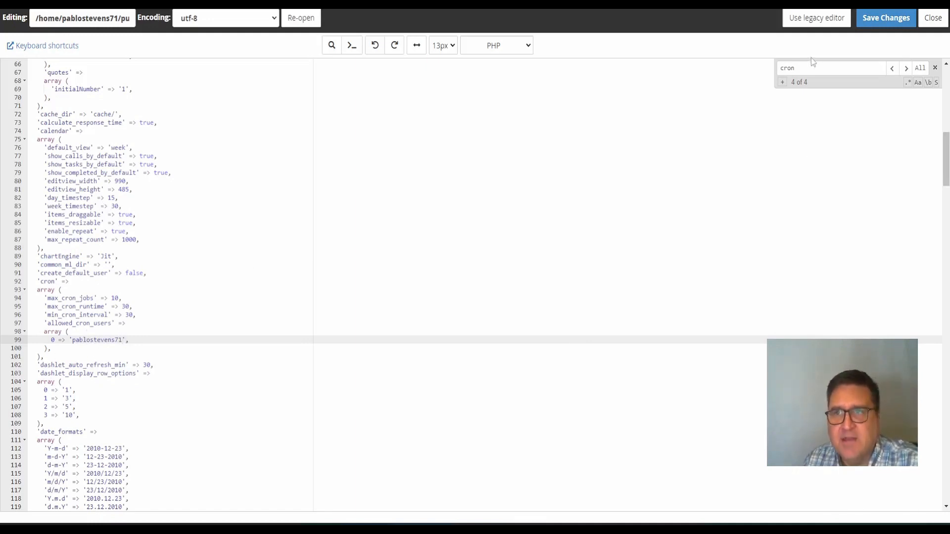
Enter the cPanel account username as the allowed cron user and save config.php
{"action": "left_click", "coordinate": [883, 19]}
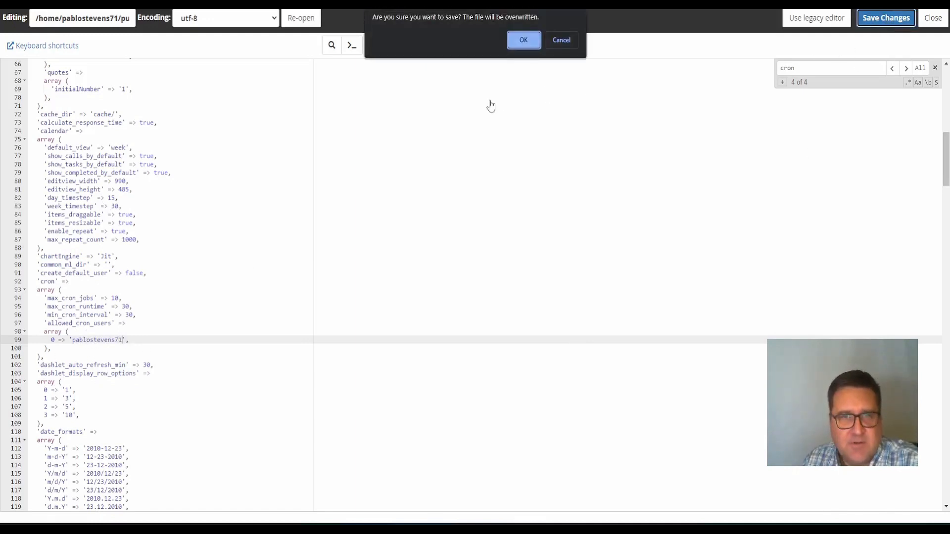
{"action": "left_click", "coordinate": [523, 40]}
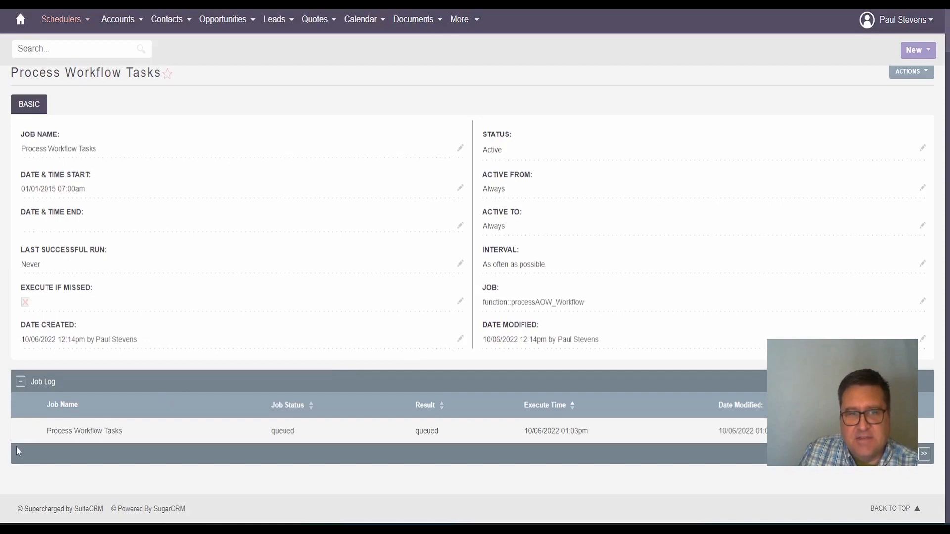
Confirm the Process Workflow Tasks job log shows a run queued at 10/06/2022 01:03pm
{"action": "left_click_drag", "start_coordinate": [40, 426], "coordinate": [239, 450]}
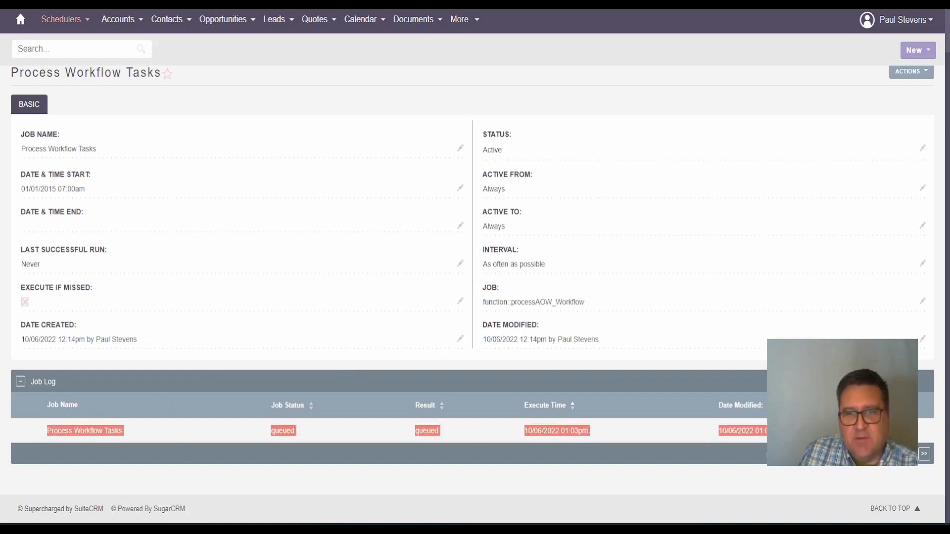
{"action": "left_click", "coordinate": [791, 431]}
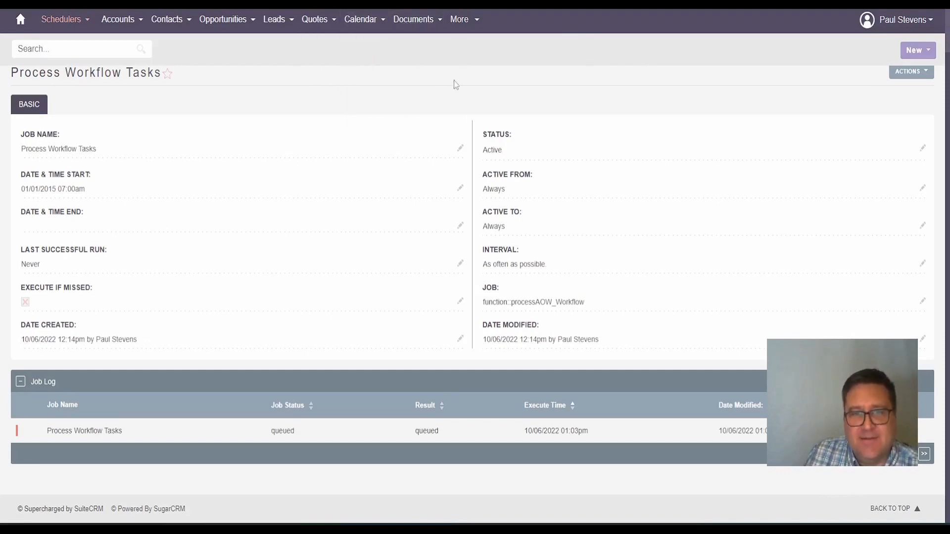
{"action": "key", "text": "ctrl+Tab"}
{"action": "key", "text": "ctrl+Tab"}
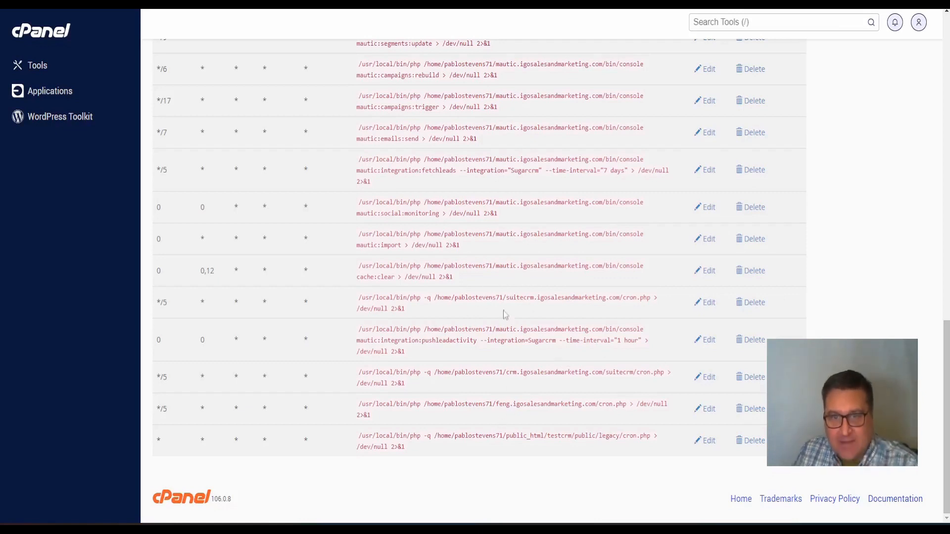
{"action": "left_click_drag", "start_coordinate": [505, 300], "coordinate": [662, 302]}
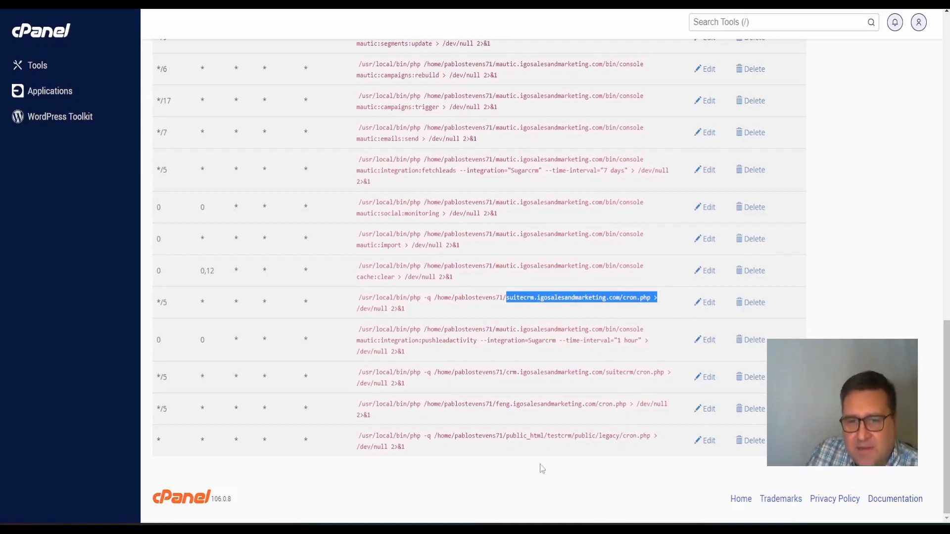
{"action": "left_click", "coordinate": [505, 435]}
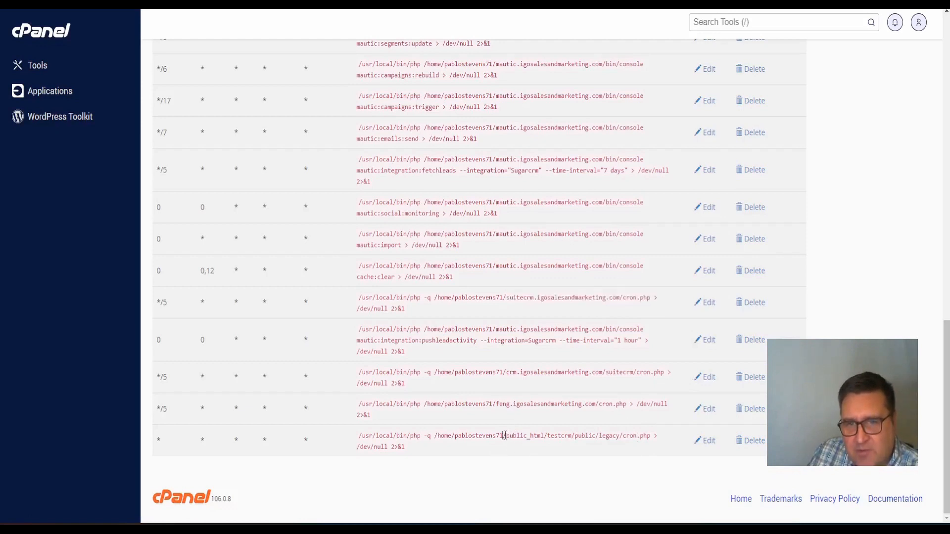
{"action": "left_click_drag", "start_coordinate": [505, 435], "coordinate": [653, 437]}
{"action": "left_click", "coordinate": [547, 464]}
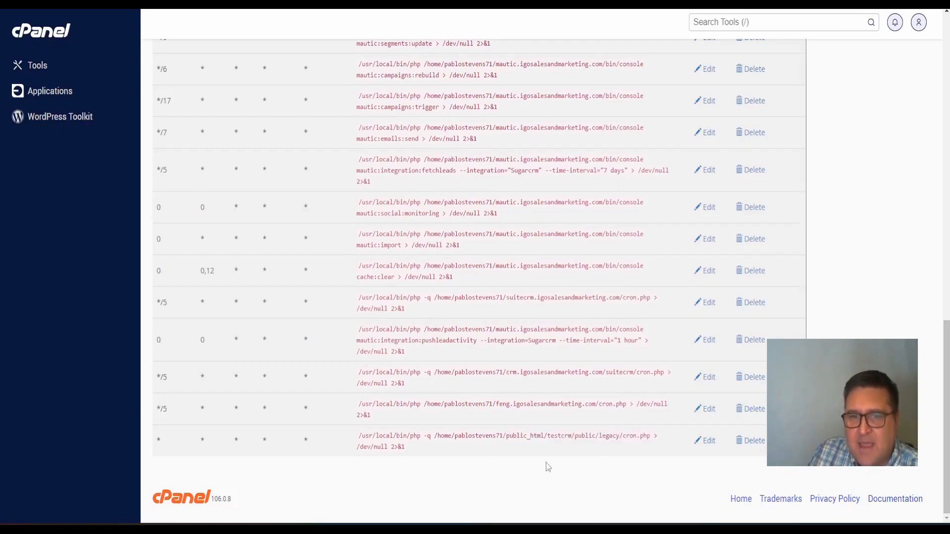